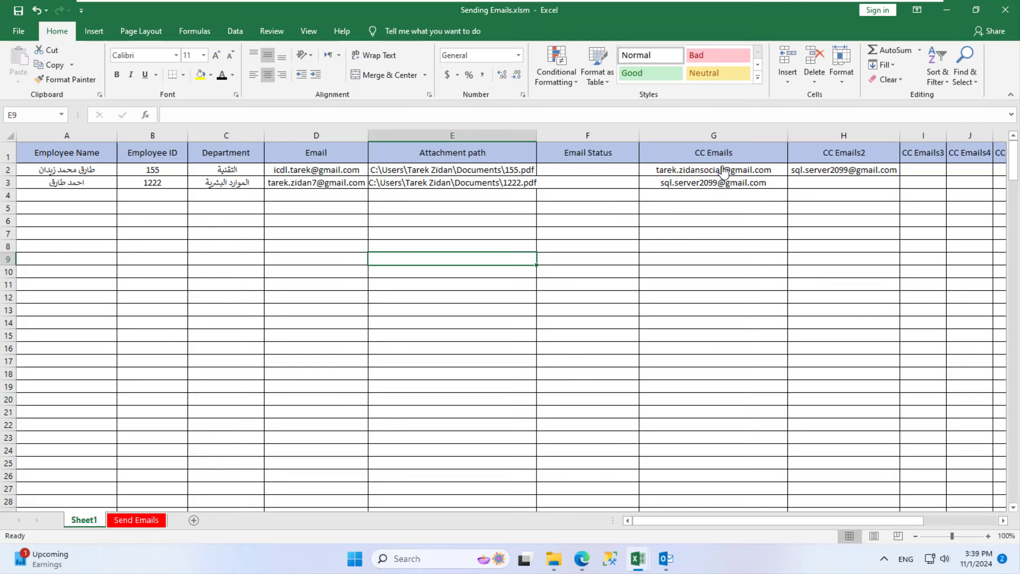
- Check that Email Status is empty, then run the Send Emails Now macro from the Send Emails sheet
{"action": "left_click", "coordinate": [731, 207]}
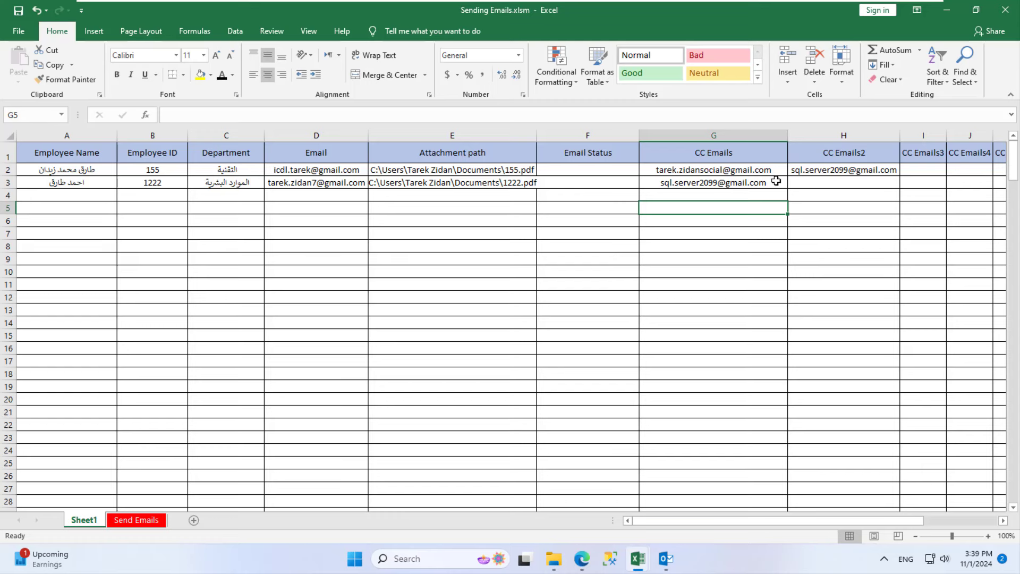
{"action": "left_click", "coordinate": [600, 172]}
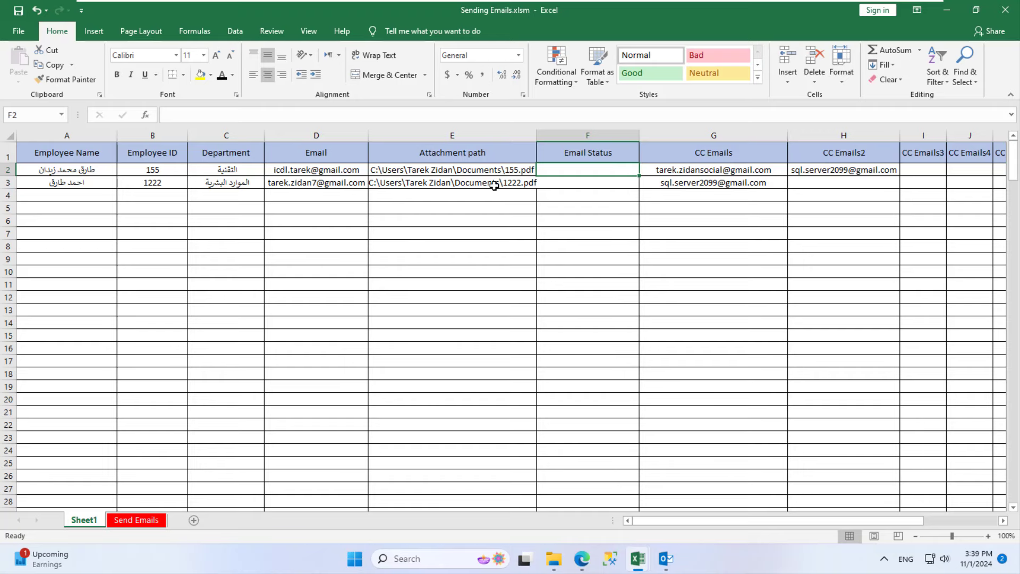
{"action": "left_click", "coordinate": [136, 520]}
{"action": "left_click", "coordinate": [128, 183]}
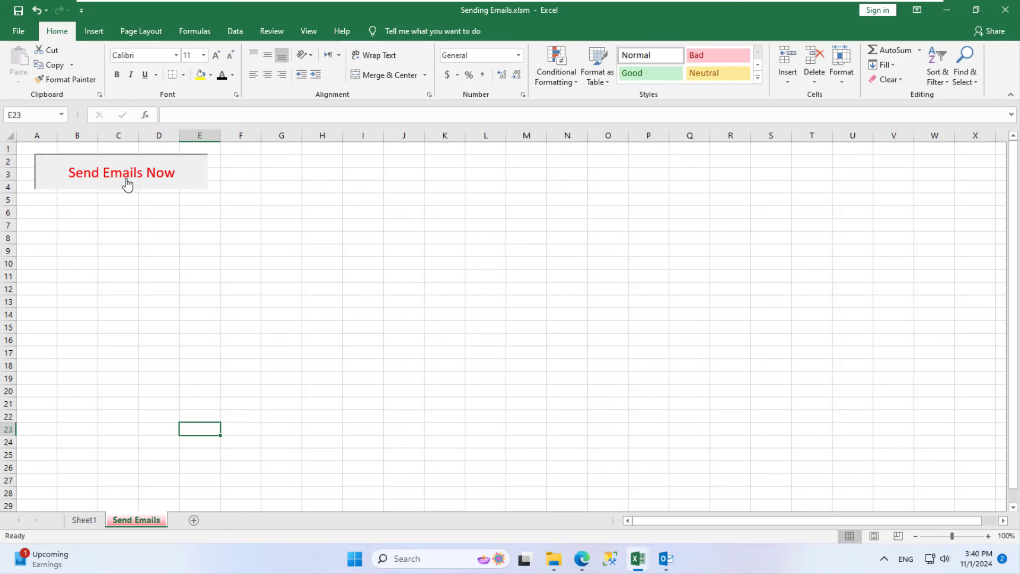
- Dismiss the success message, verify both Sheet1 rows read Email Sent, and bring up Gmail
{"action": "left_click", "coordinate": [541, 321]}
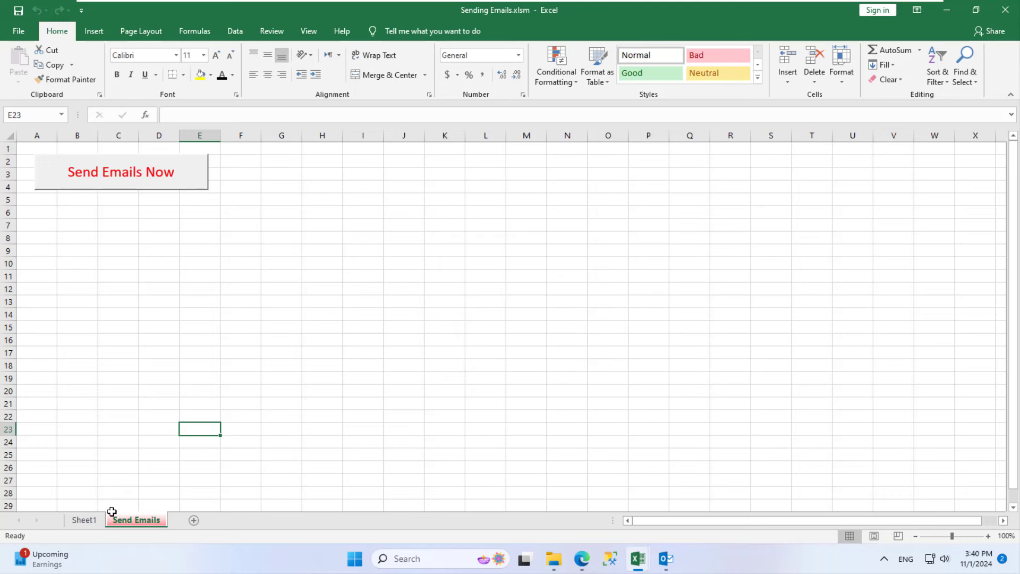
{"action": "left_click", "coordinate": [85, 519]}
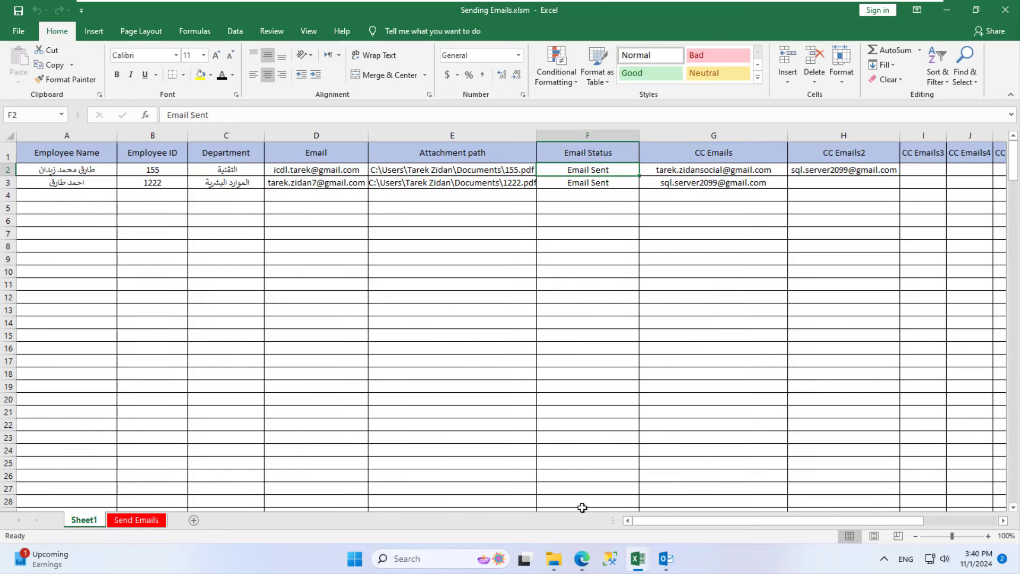
{"action": "left_click", "coordinate": [582, 558]}
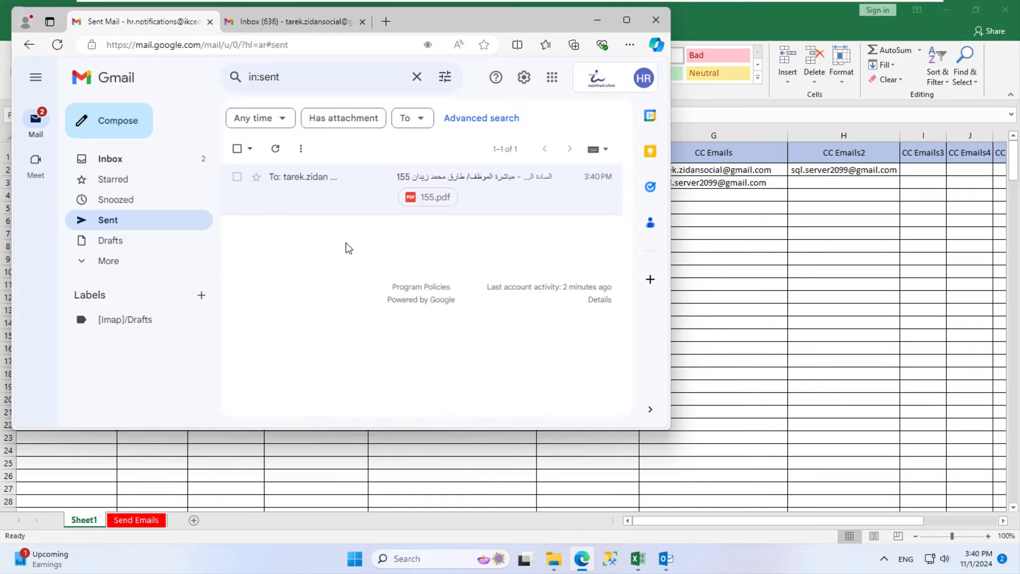
- Maximize Gmail, refresh Sent Mail, and open the 155 message to check its PDF attachment
{"action": "left_click", "coordinate": [624, 20]}
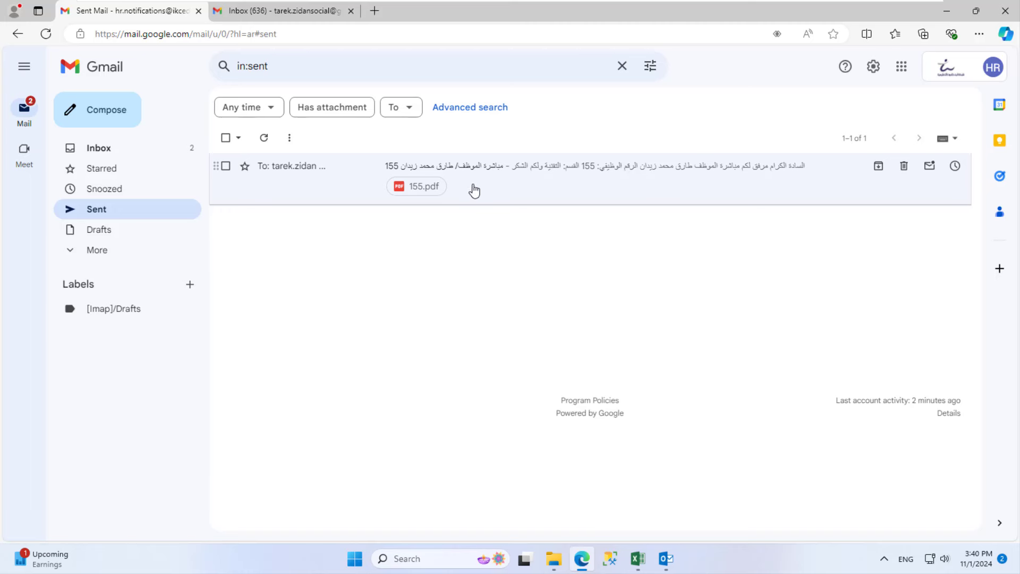
{"action": "left_click", "coordinate": [100, 215]}
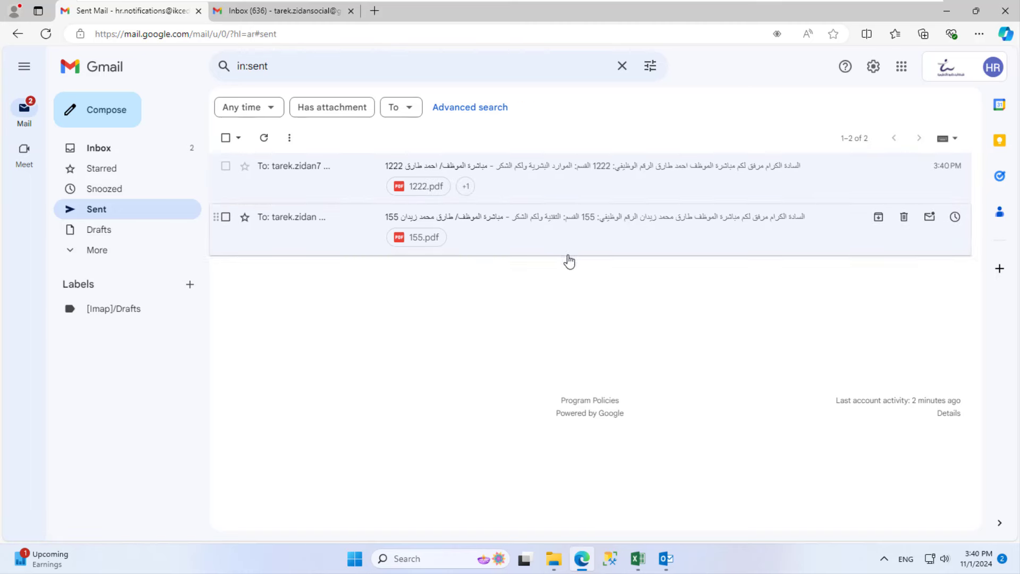
{"action": "left_click", "coordinate": [344, 218]}
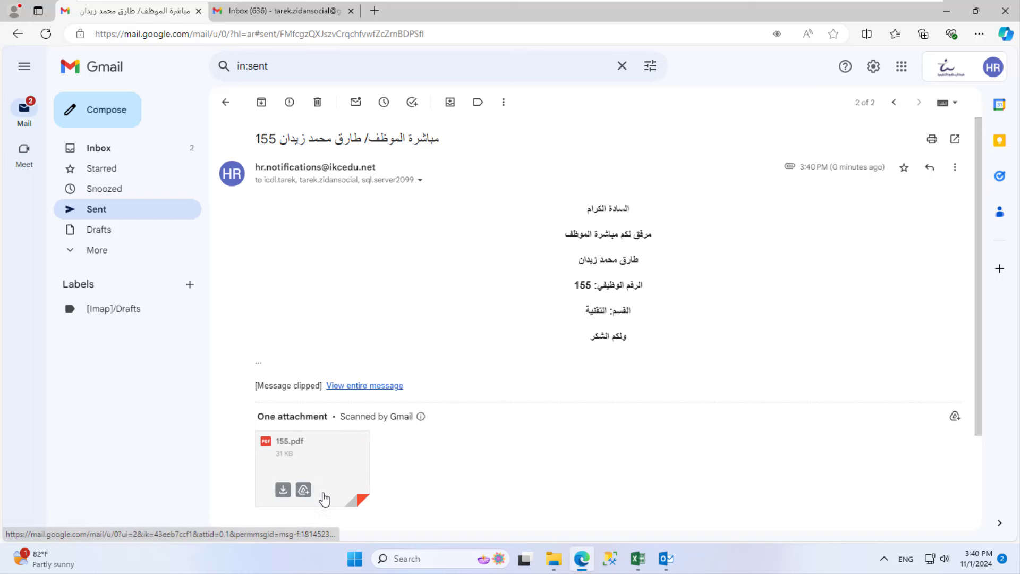
{"action": "left_click", "coordinate": [98, 221]}
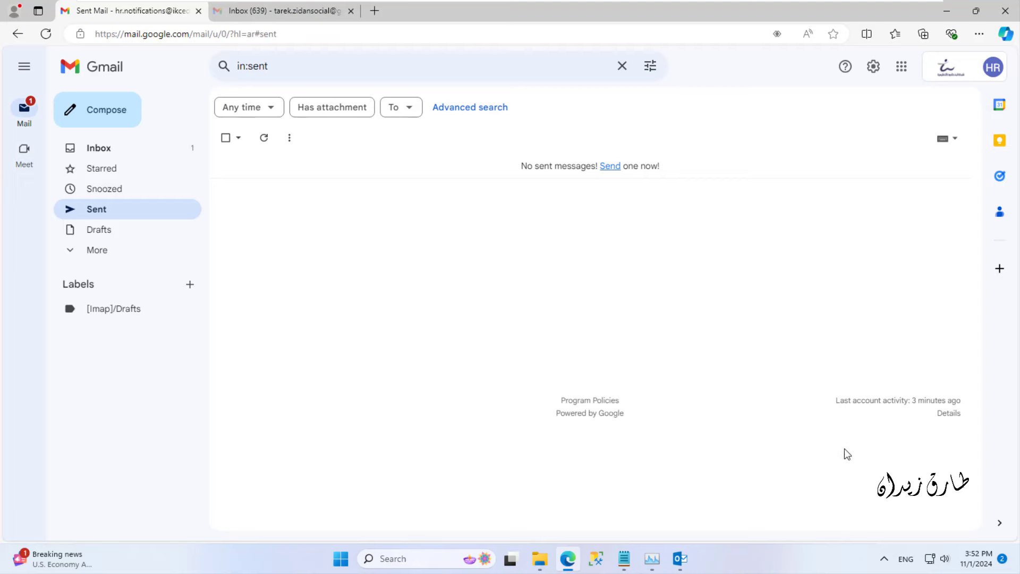
{"action": "left_click", "coordinate": [415, 562]}
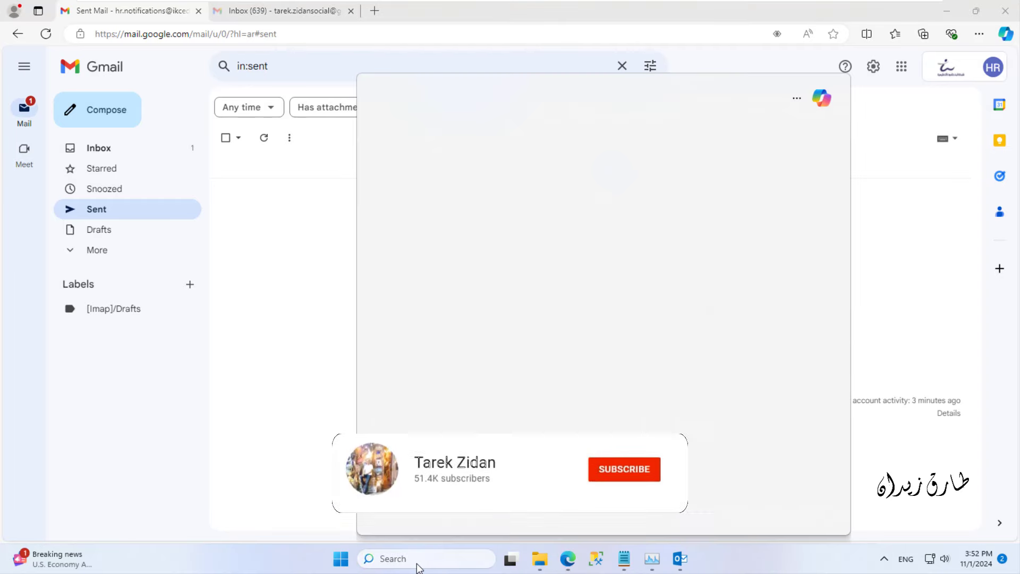
{"action": "type", "text": "control panel"}
{"action": "key", "text": "Return"}
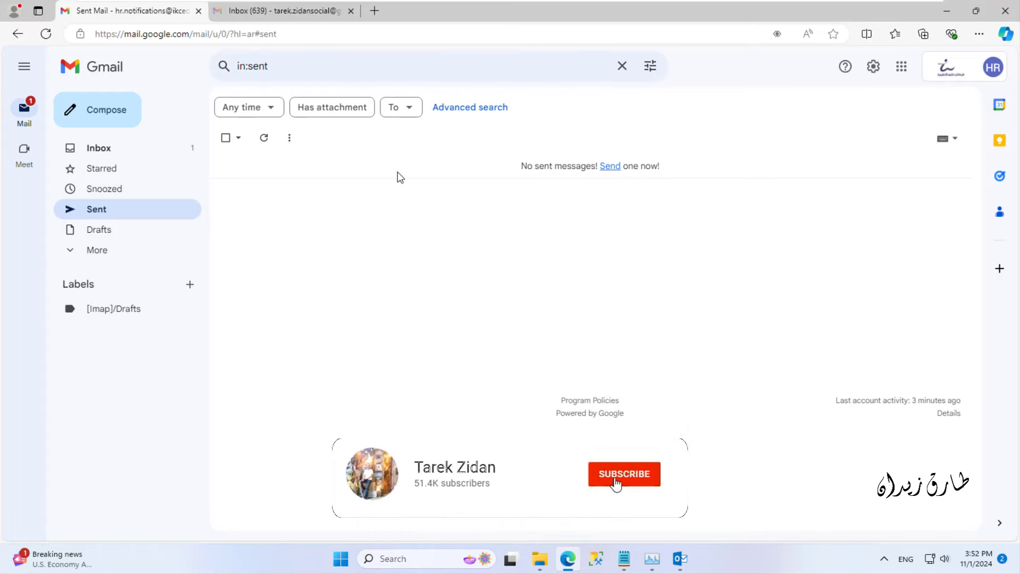
{"action": "left_click", "coordinate": [538, 255]}
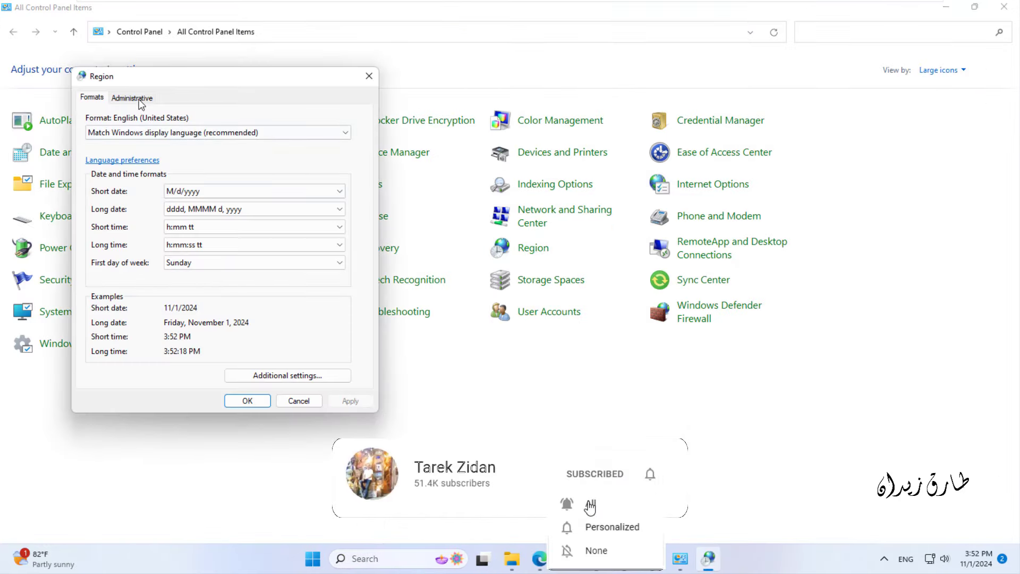
{"action": "left_click", "coordinate": [138, 99]}
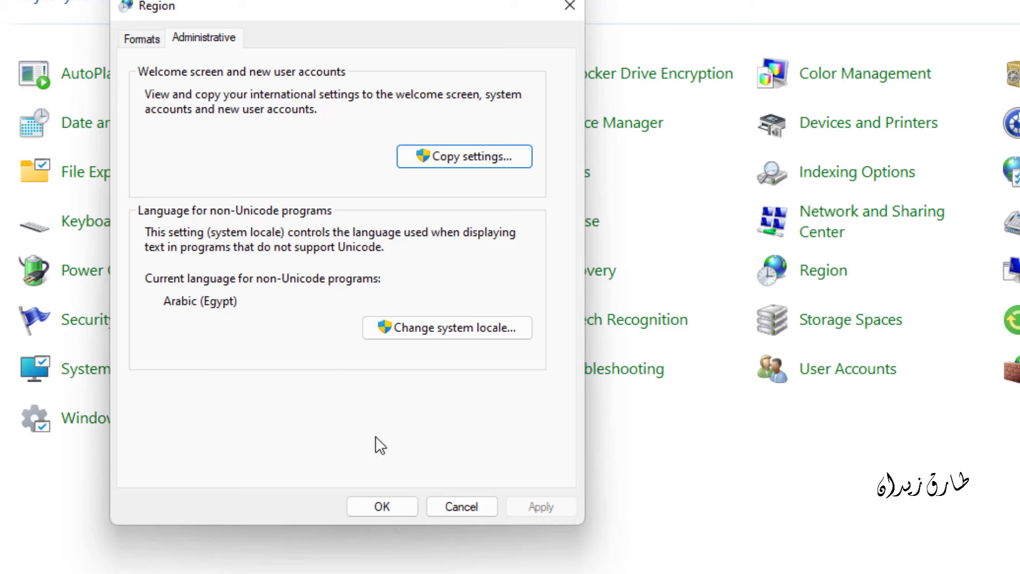
{"action": "left_click", "coordinate": [378, 510]}
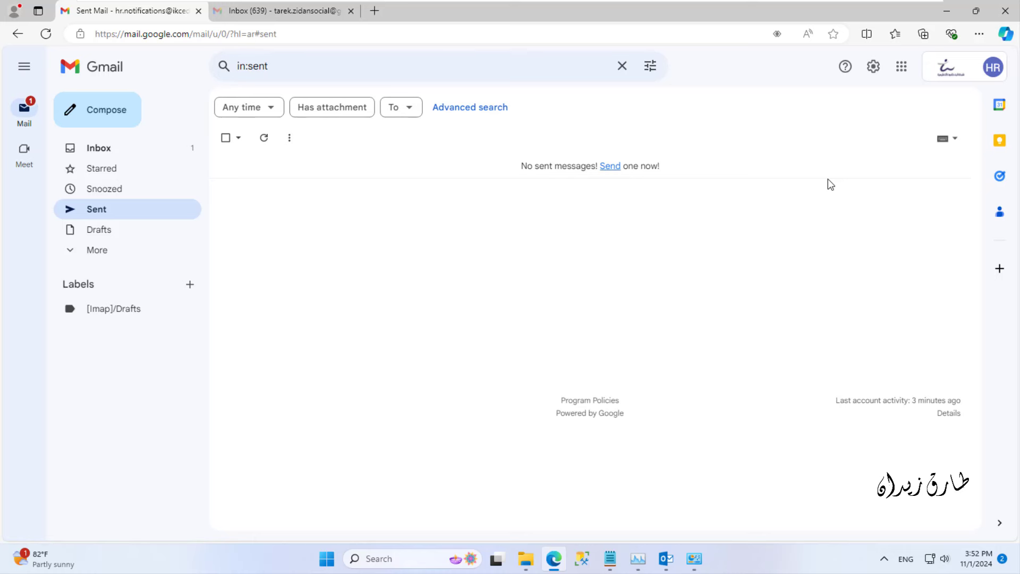
- From Outlook, send a test email titled 'asdasd' to the Gmail address and check Sent Mail
{"action": "left_click", "coordinate": [666, 559]}
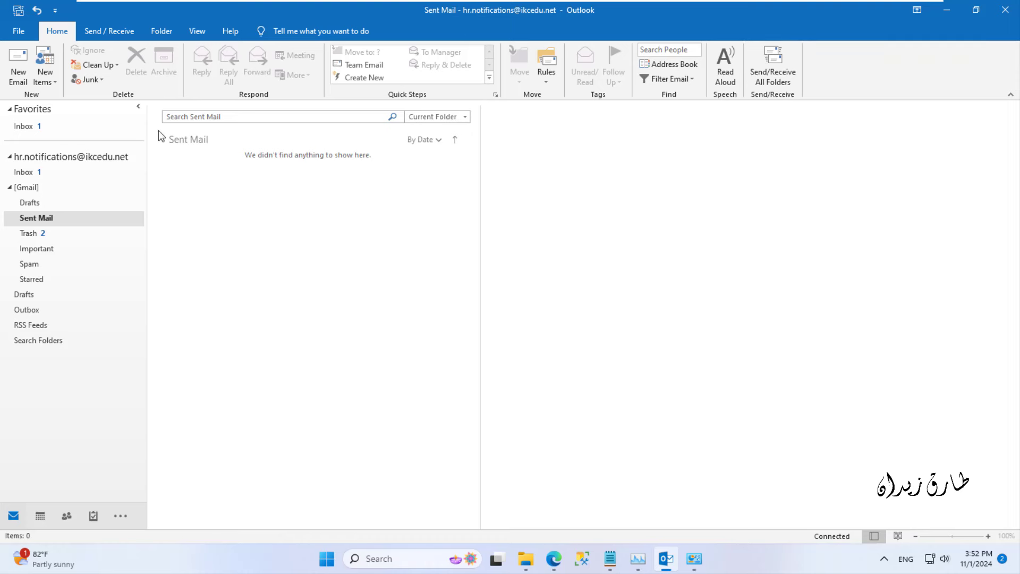
{"action": "left_click", "coordinate": [18, 66]}
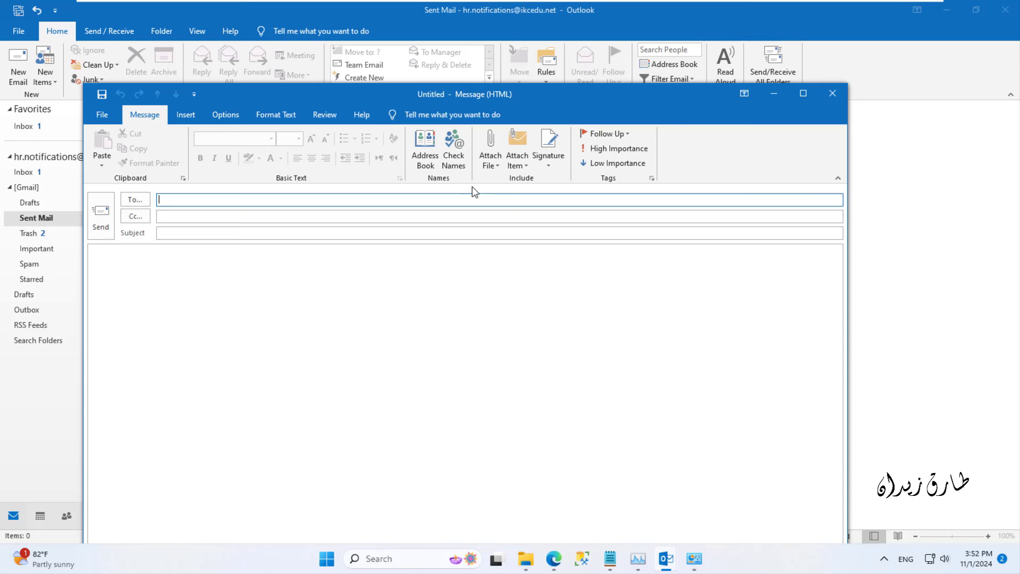
{"action": "type", "text": "tar"}
{"action": "key", "text": "Left"}
{"action": "key", "text": "Left"}
{"action": "key", "text": "Left"}
{"action": "type", "text": "a"}
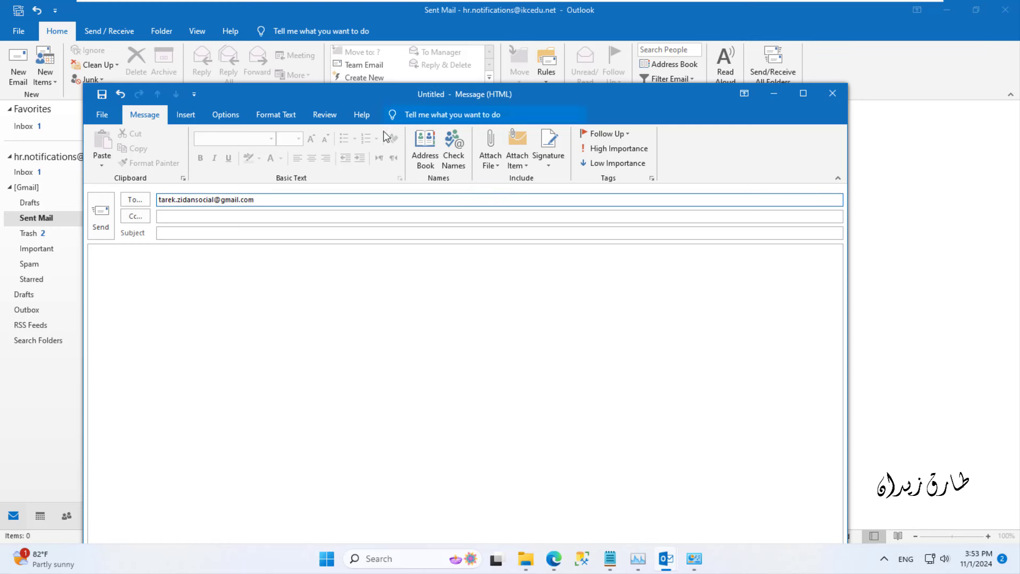
{"action": "left_click", "coordinate": [186, 232]}
{"action": "type", "text": "asdasd"}
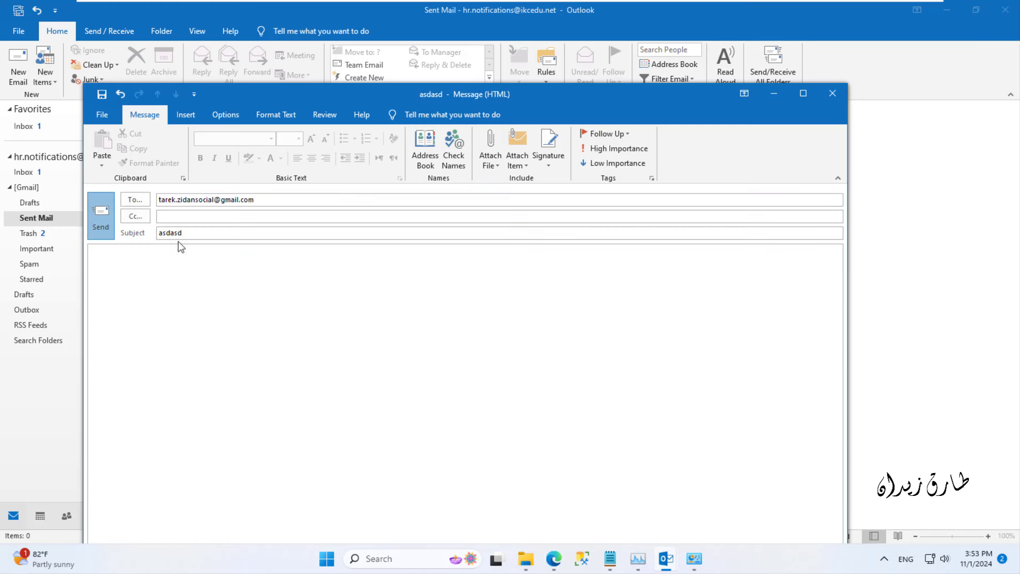
{"action": "key", "text": "ctrl+Return"}
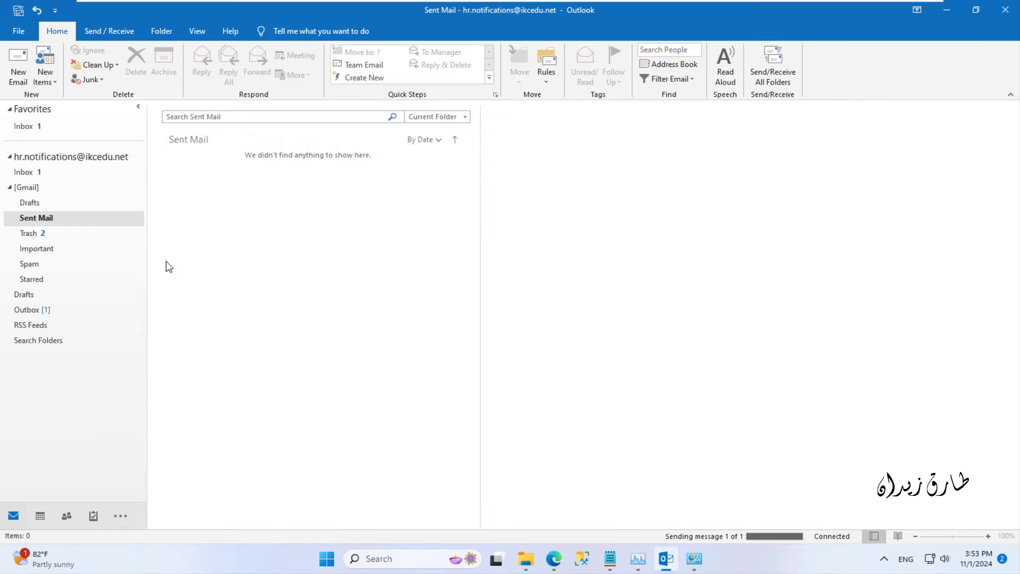
{"action": "left_click", "coordinate": [30, 216]}
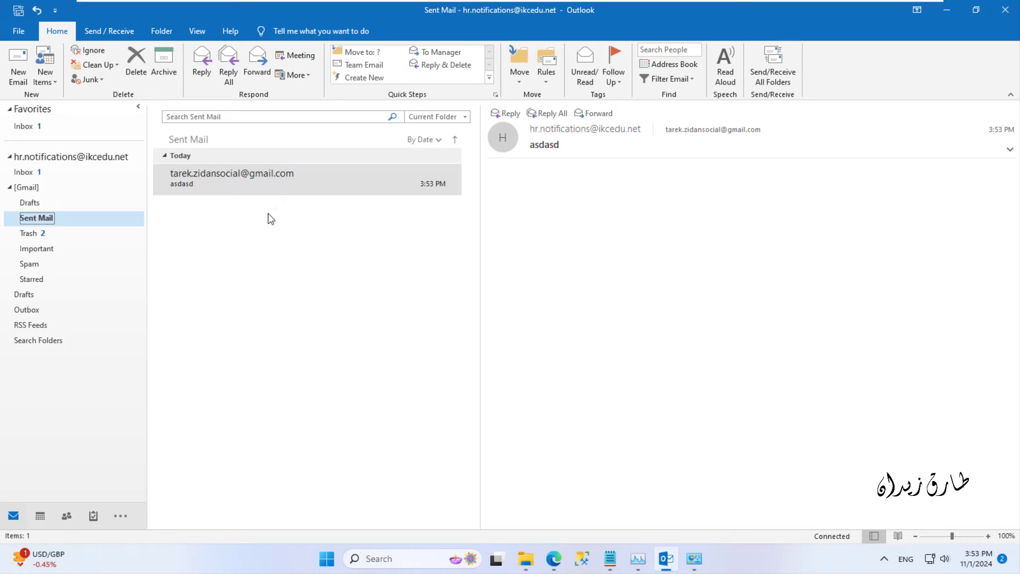
- Launch Excel from the Start menu search and create a Blank workbook
{"action": "left_click", "coordinate": [333, 563]}
{"action": "type", "text": "exce"}
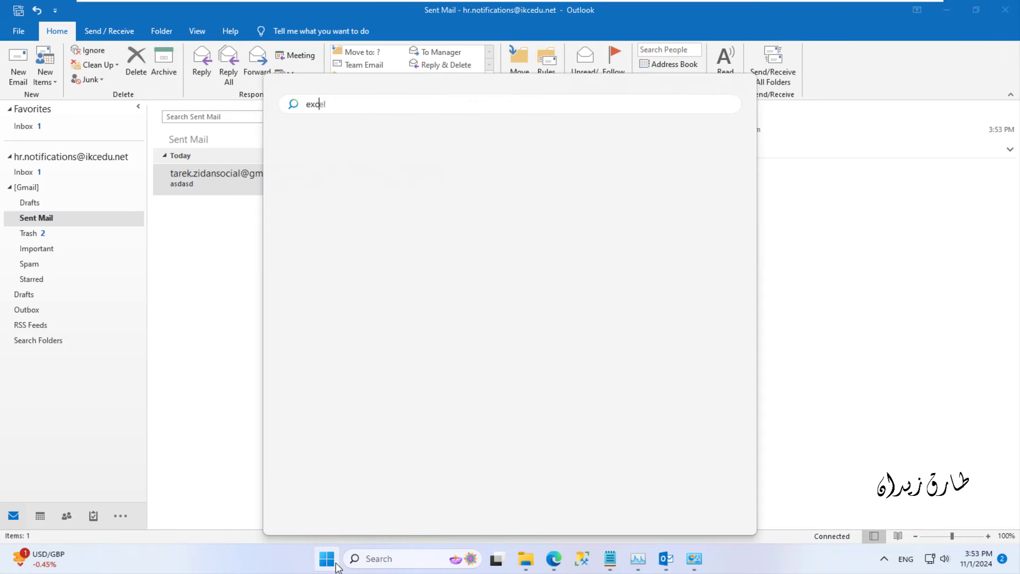
{"action": "left_click", "coordinate": [318, 200]}
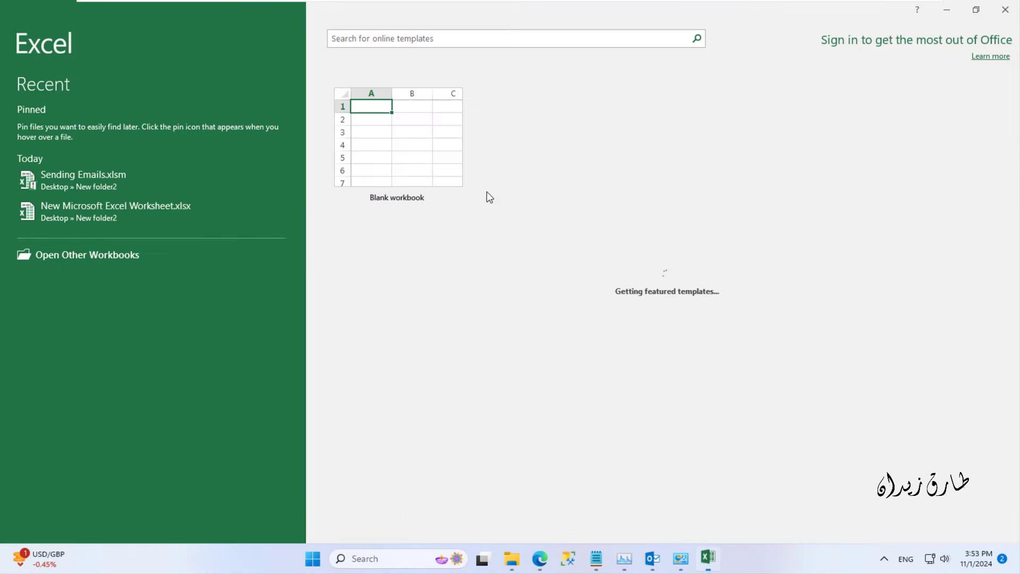
{"action": "left_click", "coordinate": [419, 158]}
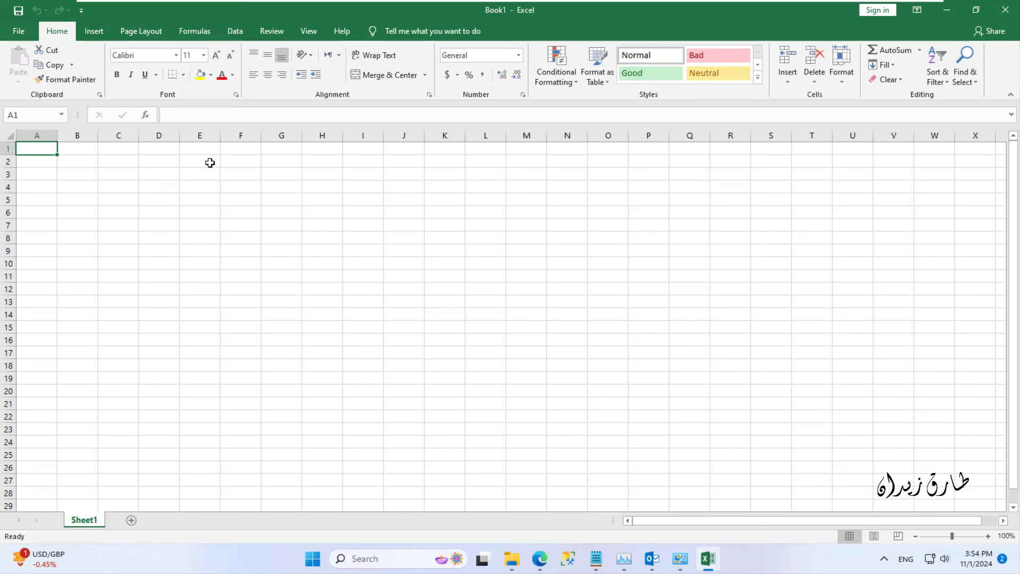
- Enter the Employee Name and Employee ID headers in A1:B1, widening columns A and B
{"action": "type", "text": "E"}
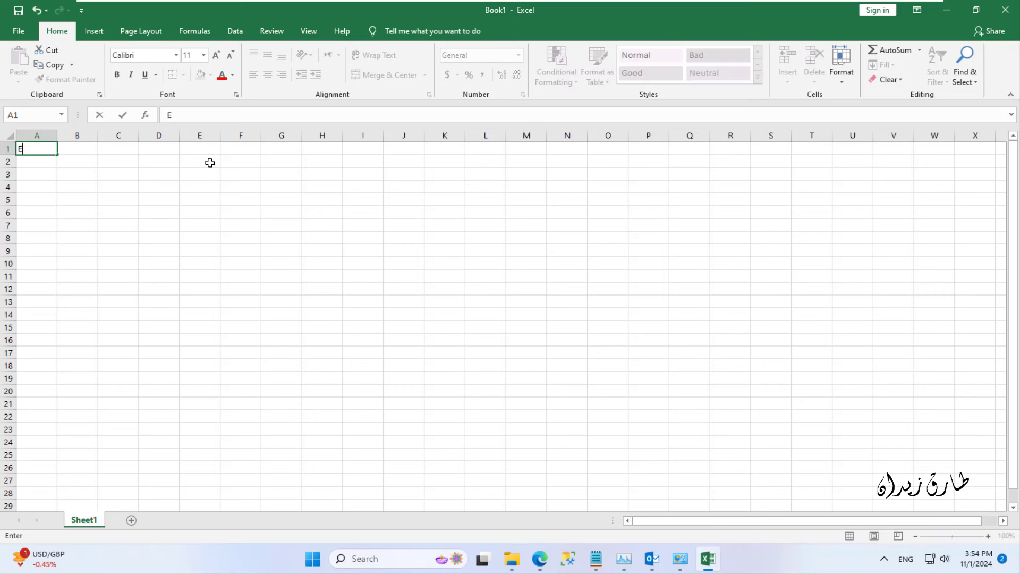
{"action": "type", "text": "mployee "}
{"action": "type", "text": "Name"}
{"action": "key", "text": "Tab"}
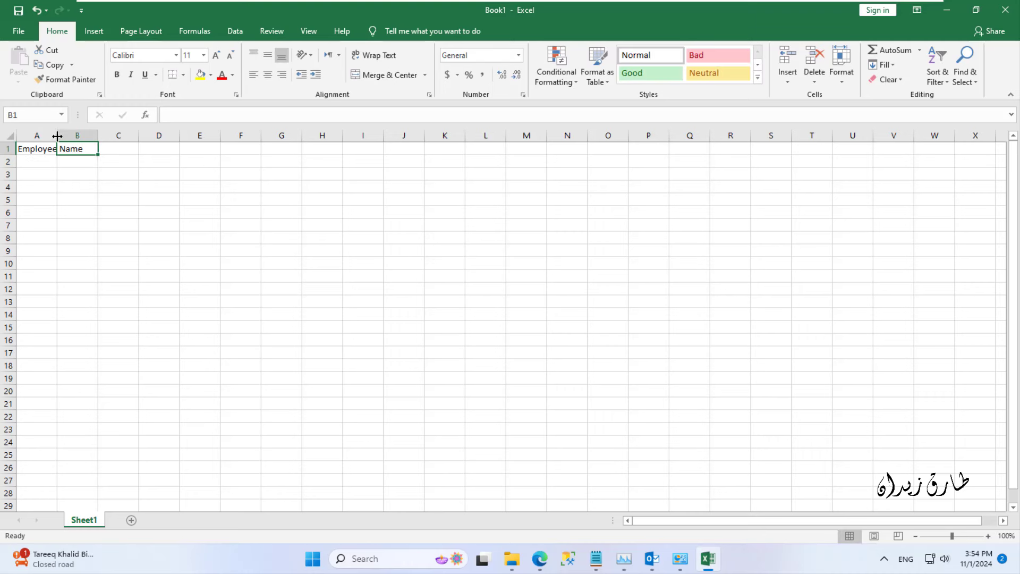
{"action": "left_click_drag", "start_coordinate": [57, 135], "coordinate": [96, 133]}
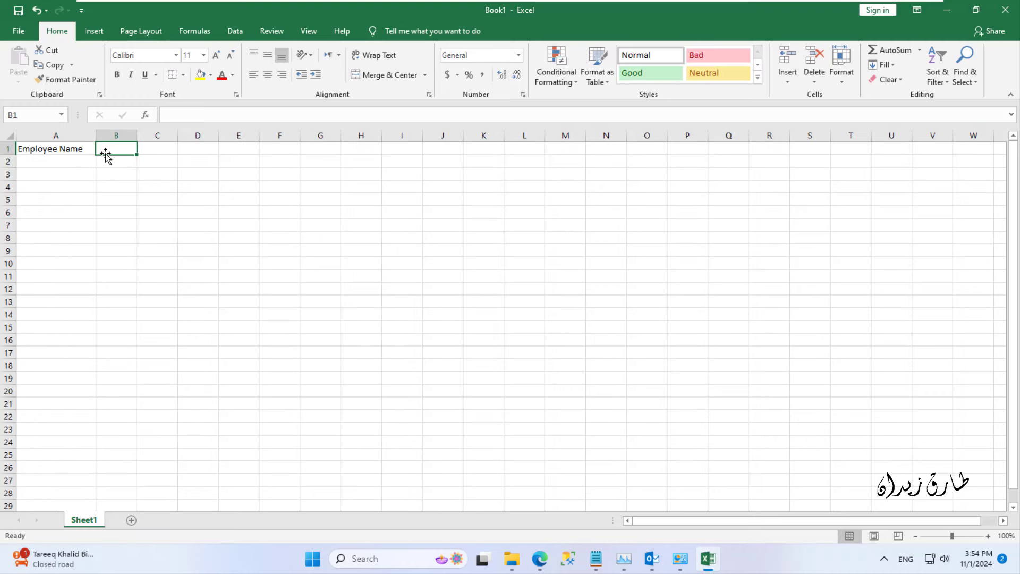
{"action": "type", "text": "Emplo"}
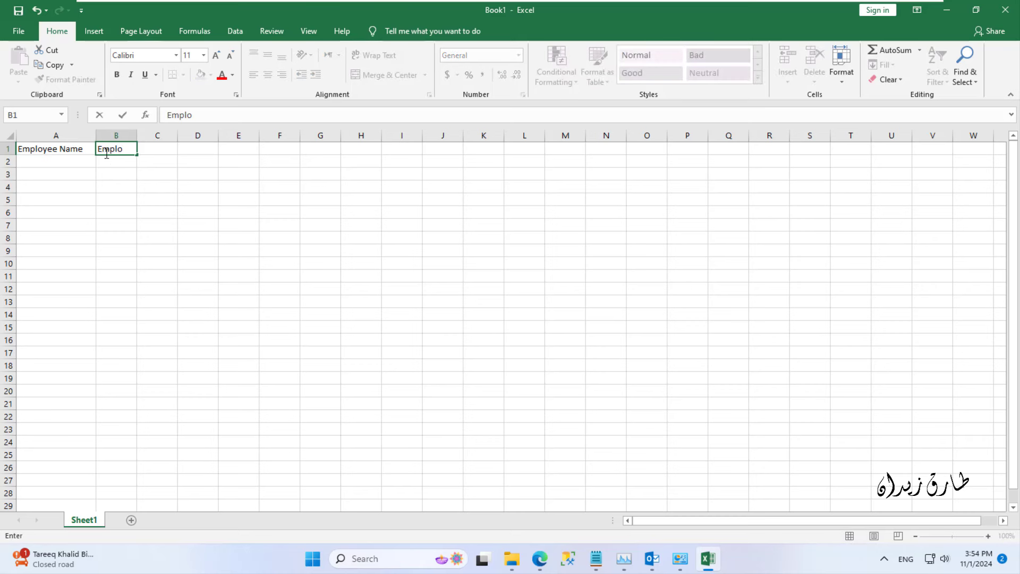
{"action": "type", "text": "yee I"}
{"action": "type", "text": "D"}
{"action": "left_click", "coordinate": [158, 152]}
{"action": "left_click_drag", "start_coordinate": [137, 136], "coordinate": [174, 136]}
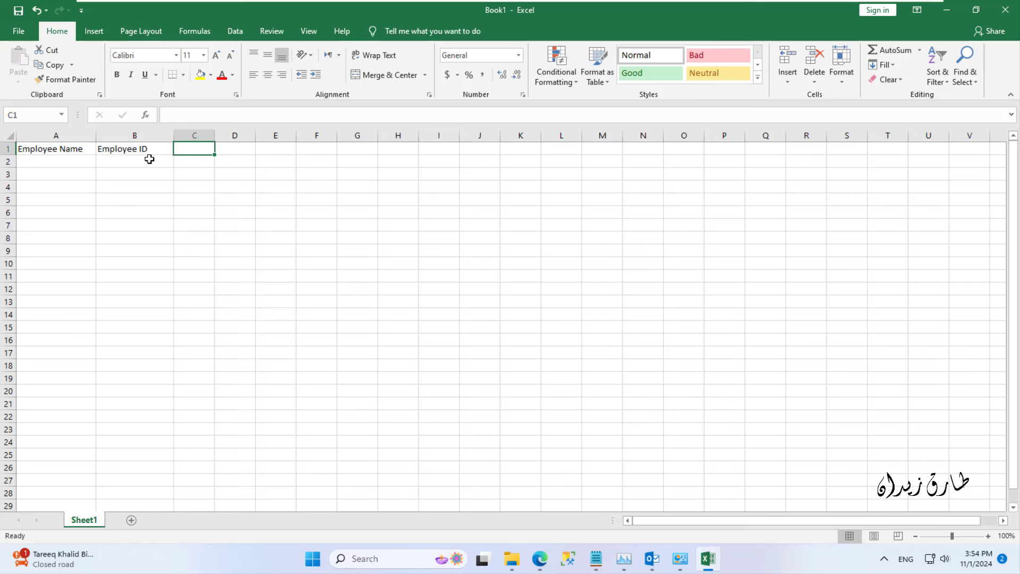
- Add Department, Email and Attachment path headers in C1:E1, widening columns C and E
{"action": "type", "text": "Depart"}
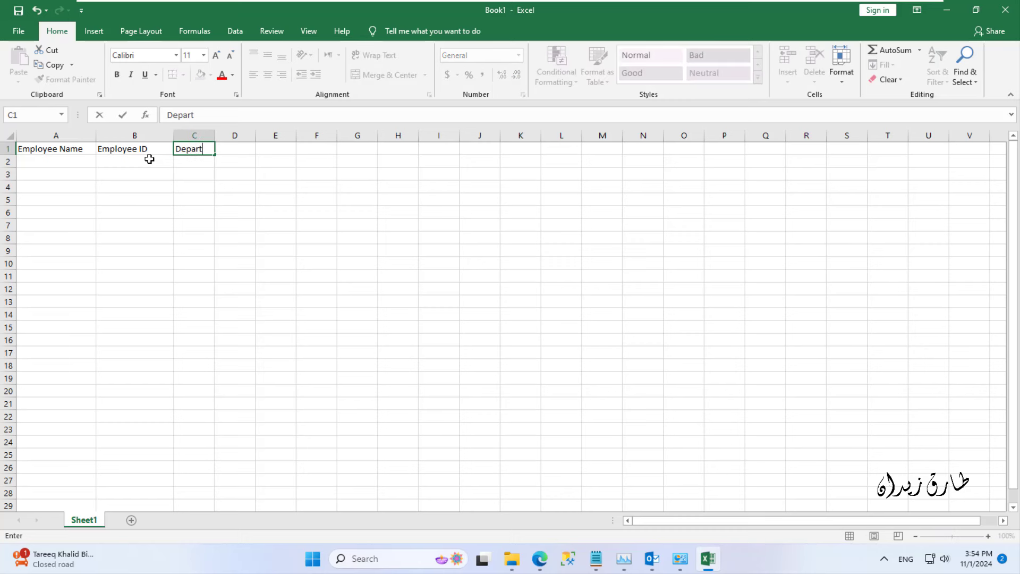
{"action": "type", "text": "ment"}
{"action": "left_click", "coordinate": [213, 134]}
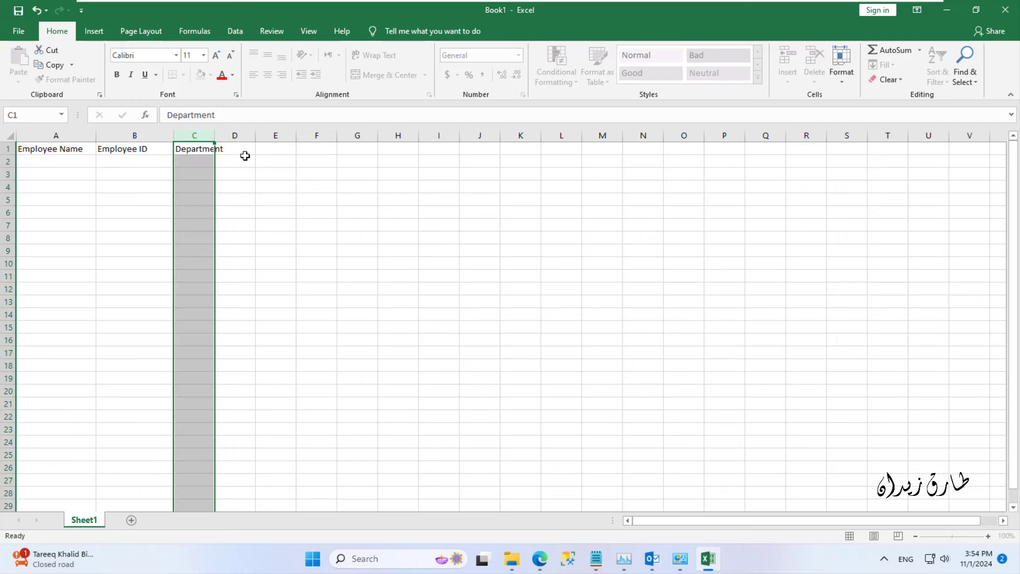
{"action": "left_click_drag", "start_coordinate": [239, 160], "coordinate": [234, 198]}
{"action": "left_click_drag", "start_coordinate": [214, 134], "coordinate": [254, 134]}
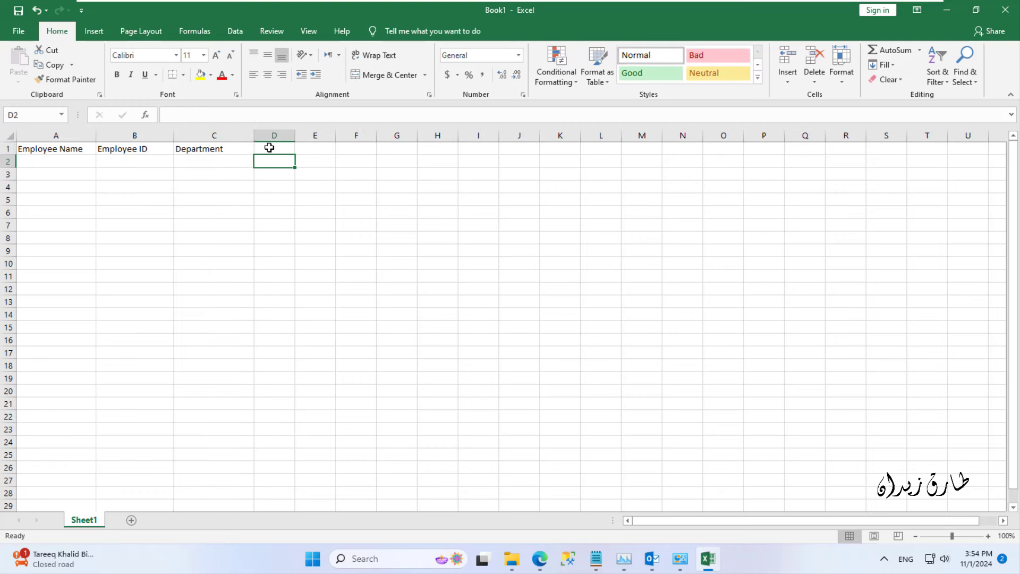
{"action": "left_click", "coordinate": [269, 147]}
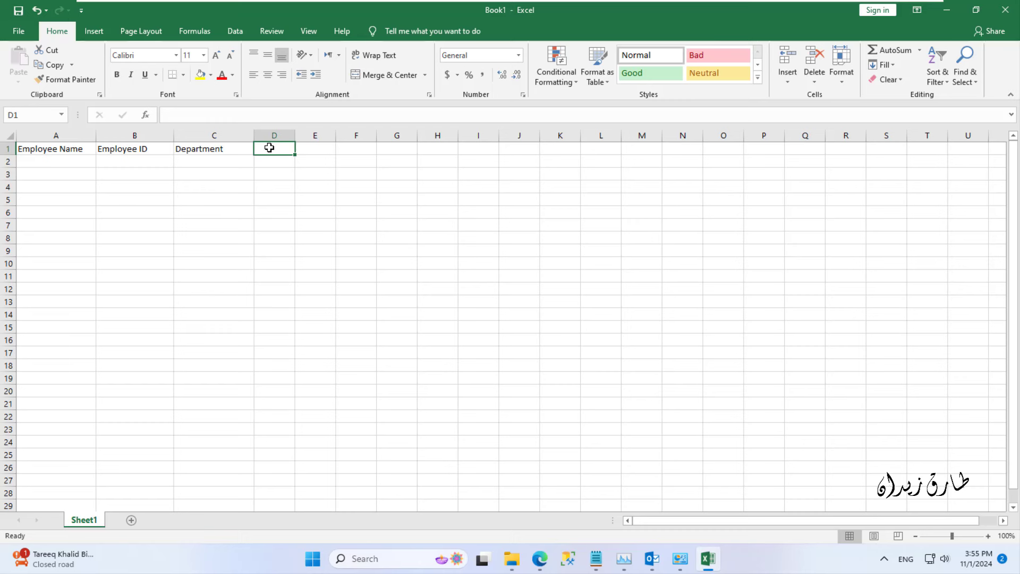
{"action": "type", "text": "Emai"}
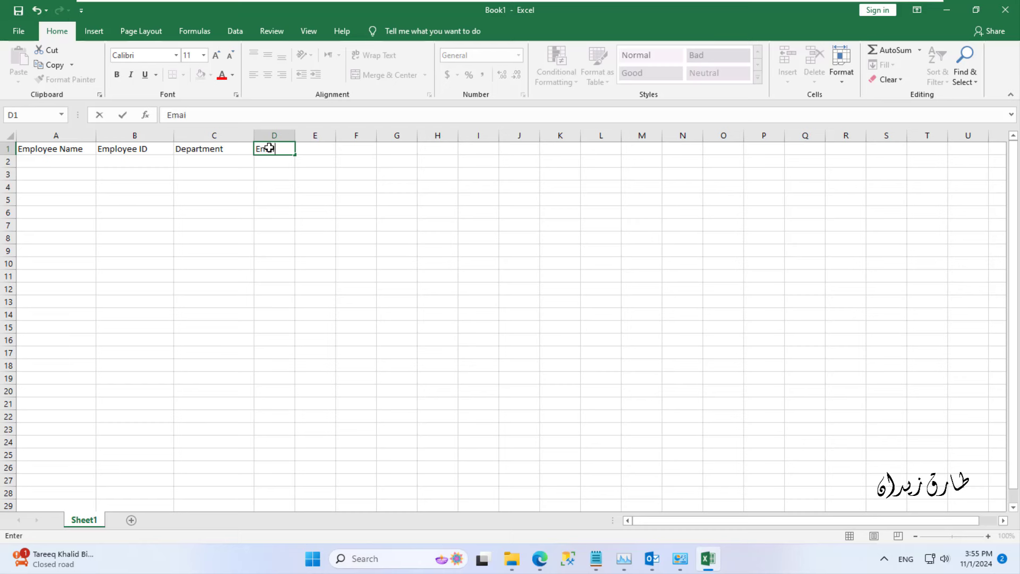
{"action": "type", "text": "l"}
{"action": "left_click", "coordinate": [300, 146]}
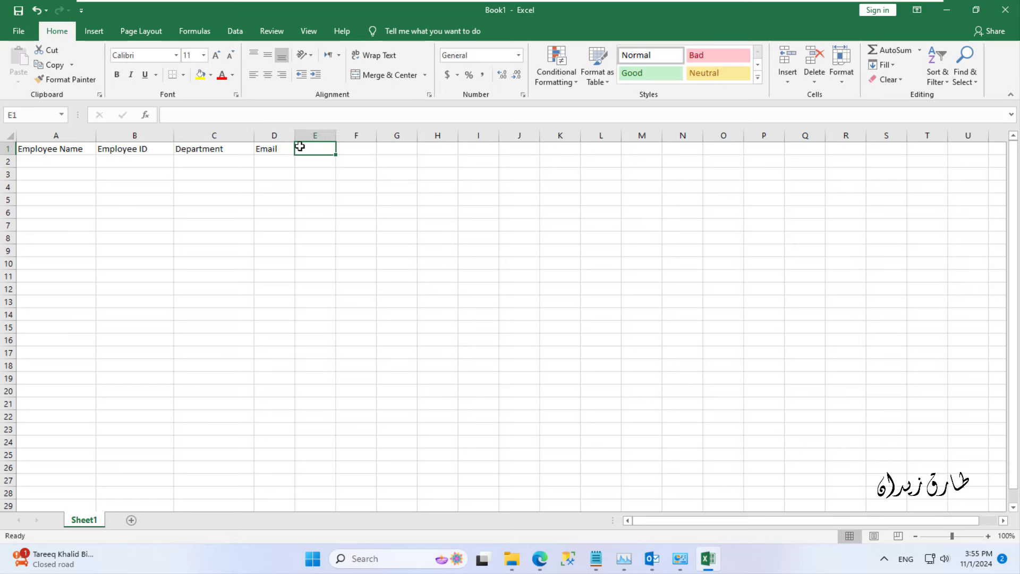
{"action": "type", "text": "Atta"}
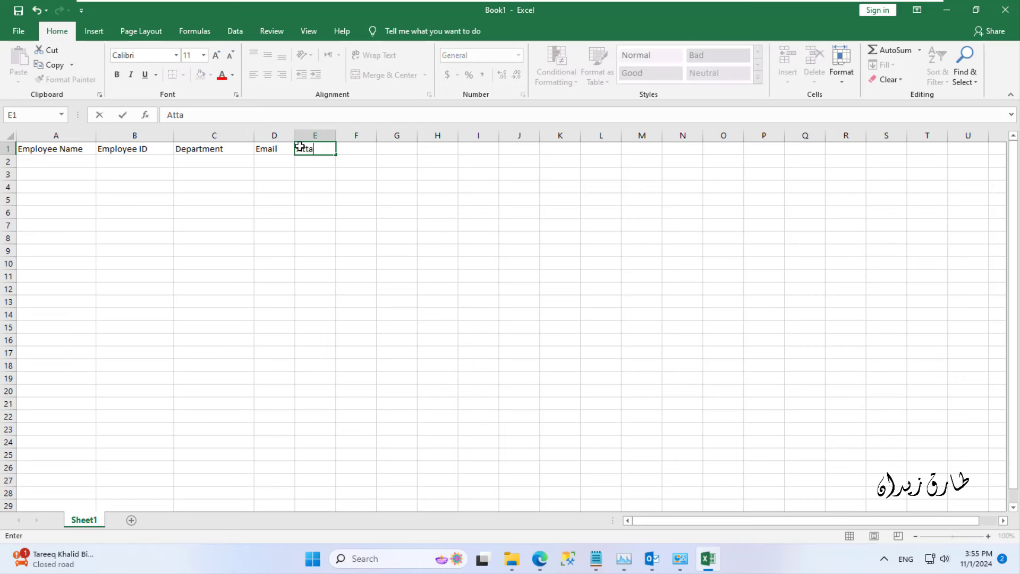
{"action": "type", "text": "chment "}
{"action": "type", "text": "path"}
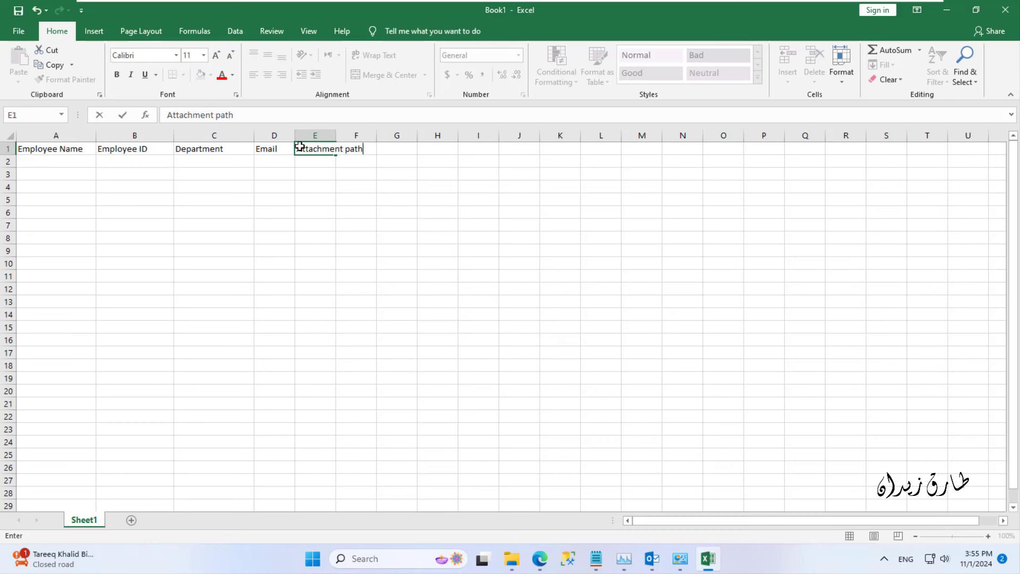
{"action": "left_click", "coordinate": [410, 196]}
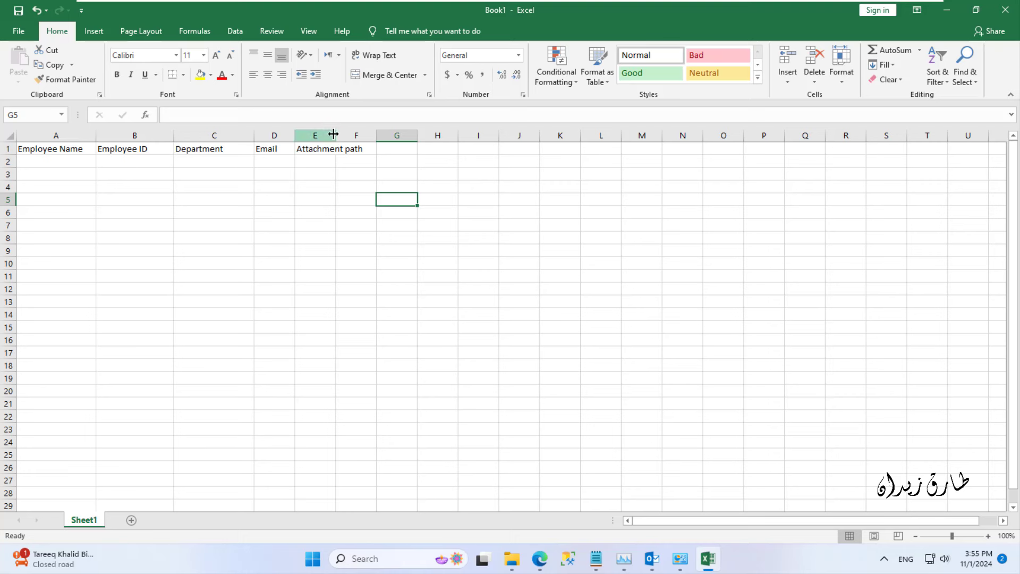
{"action": "left_click_drag", "start_coordinate": [337, 136], "coordinate": [384, 136]}
- Add the Send status header in F1, then fill CC Email from G1 across to O1
{"action": "left_click", "coordinate": [404, 149]}
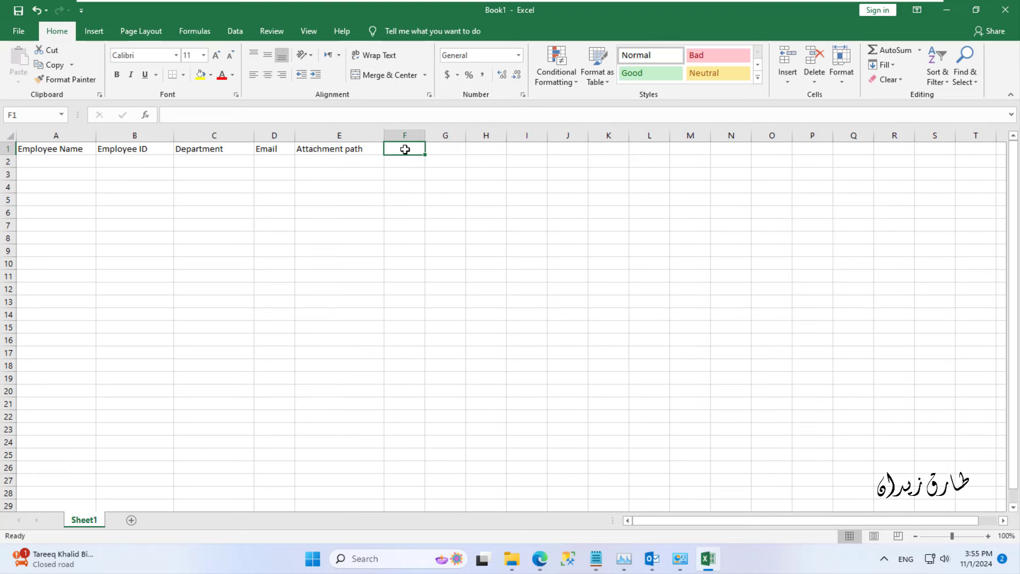
{"action": "type", "text": "S"}
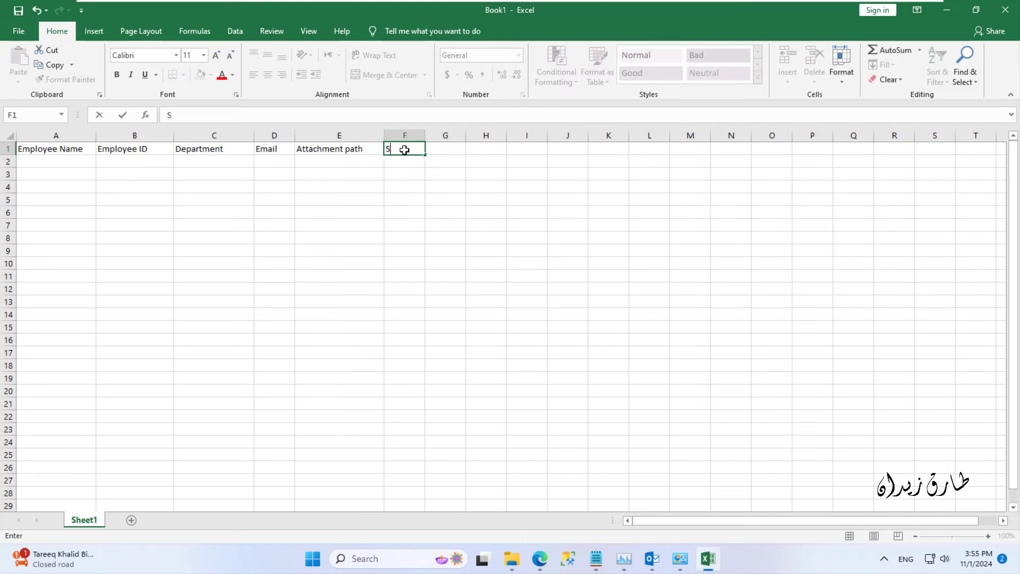
{"action": "type", "text": "end"}
{"action": "type", "text": " status"}
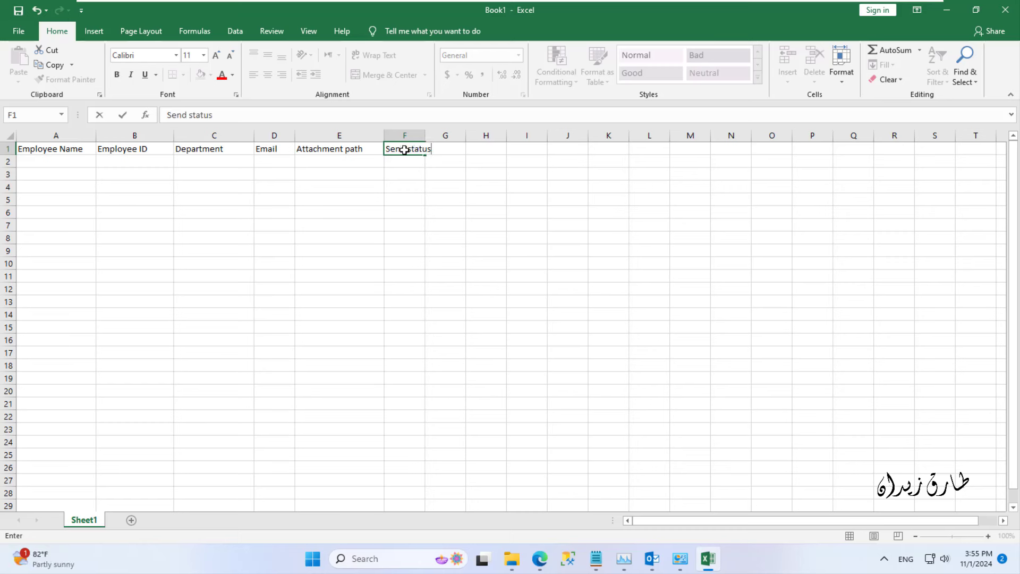
{"action": "key", "text": "Return"}
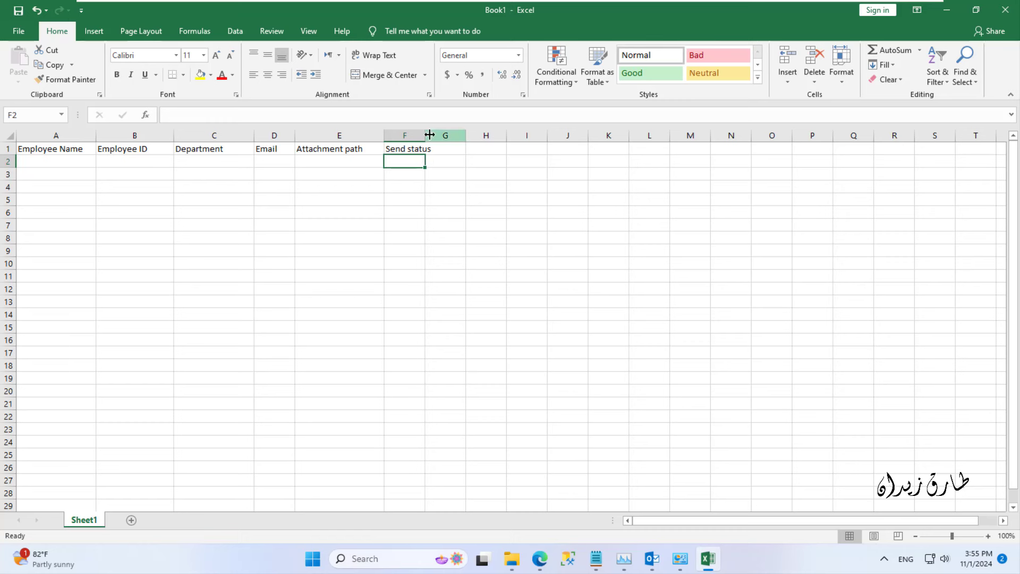
{"action": "left_click_drag", "start_coordinate": [425, 135], "coordinate": [466, 135]}
{"action": "left_click", "coordinate": [477, 149]}
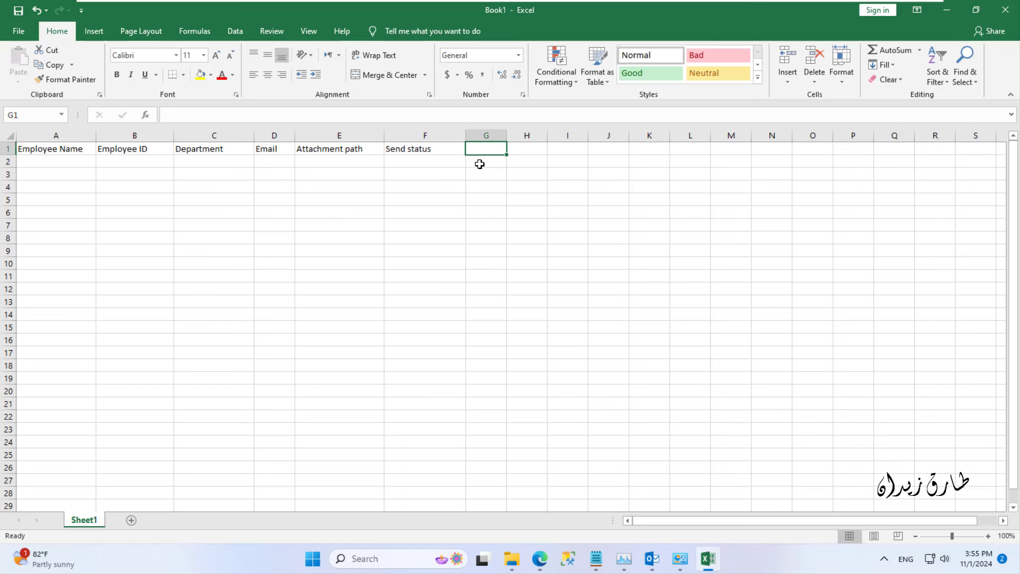
{"action": "type", "text": "CC"}
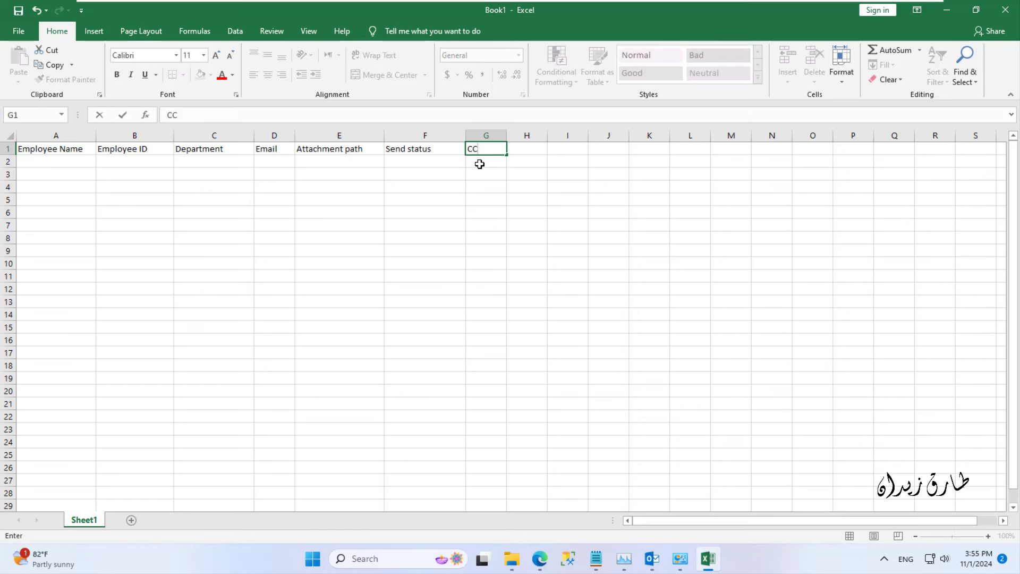
{"action": "type", "text": " Email"}
{"action": "key", "text": "Return"}
{"action": "left_click", "coordinate": [484, 151]}
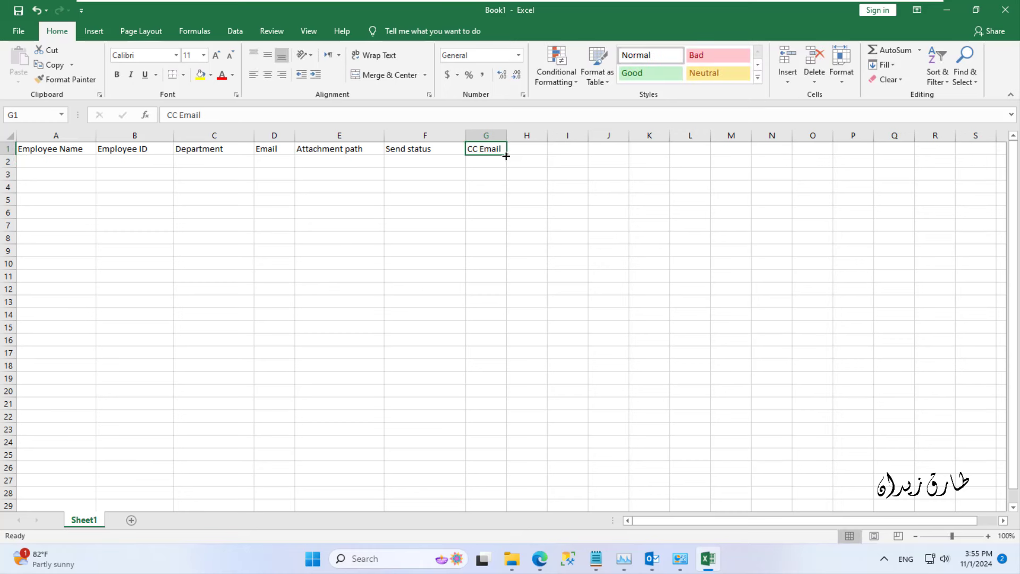
{"action": "left_click_drag", "start_coordinate": [506, 156], "coordinate": [821, 154]}
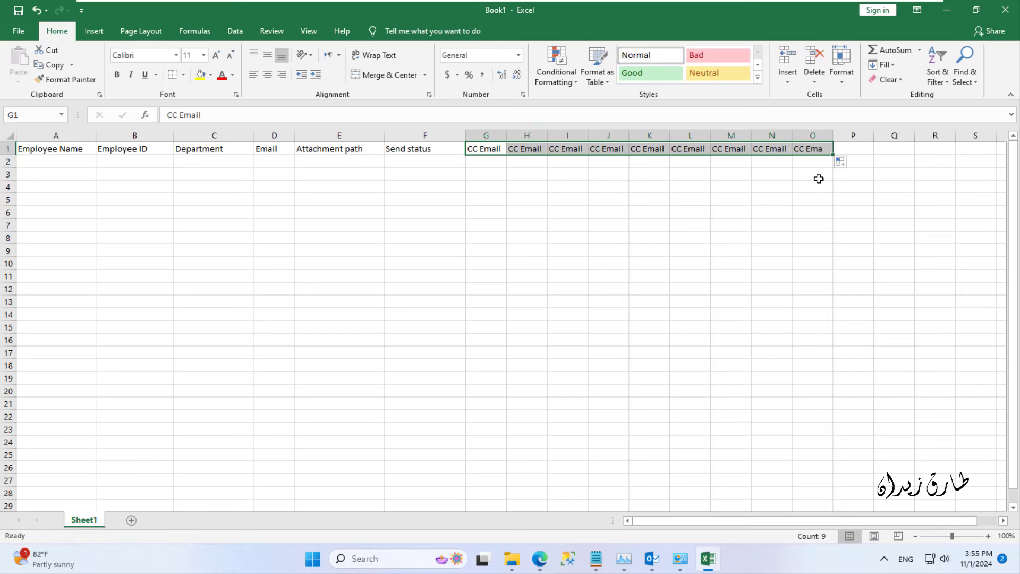
{"action": "left_click", "coordinate": [699, 189]}
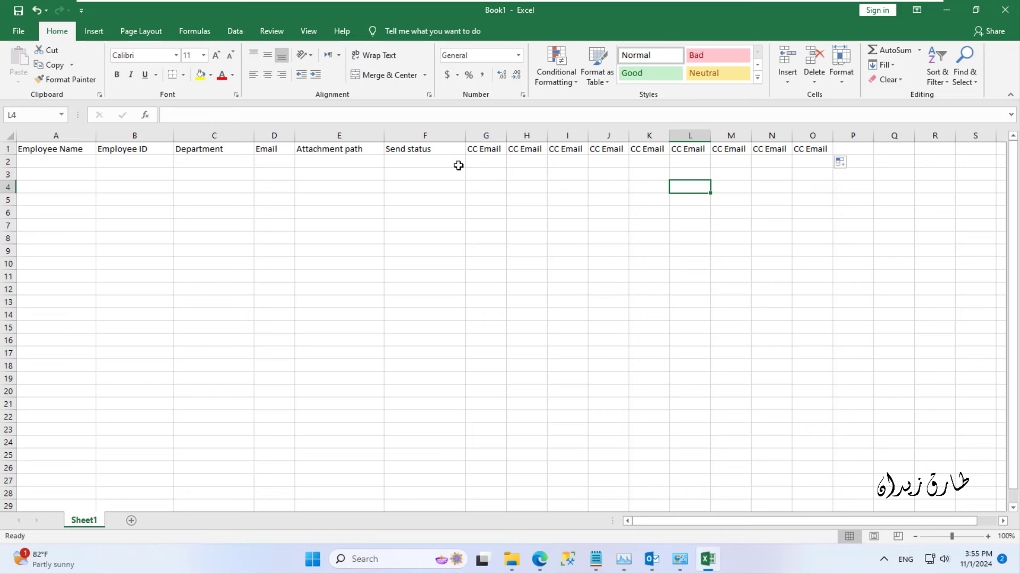
- Enter the first employee's Arabic name in A2 and ID 155 in B2
{"action": "left_click", "coordinate": [62, 165]}
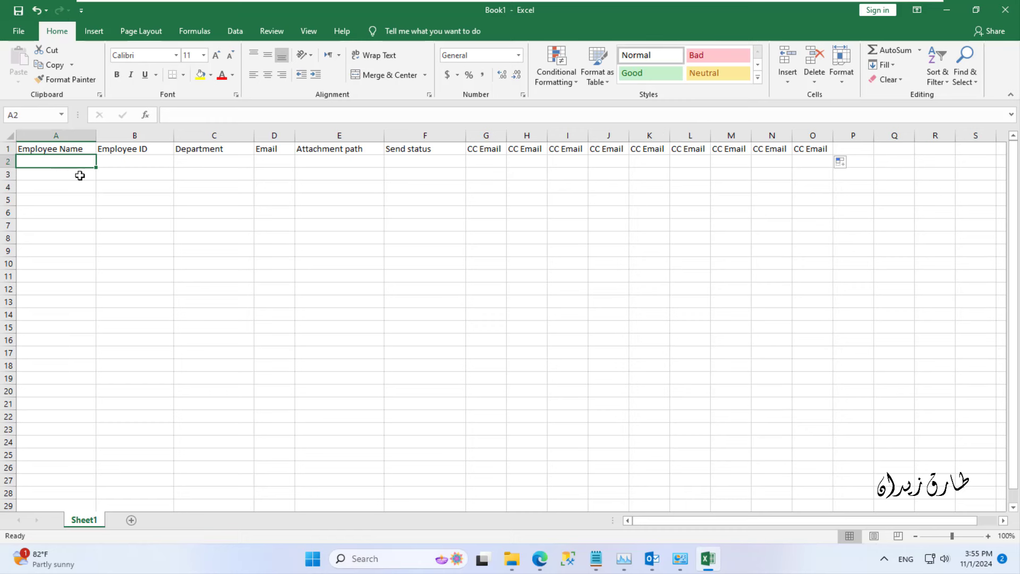
{"action": "key", "text": "alt+shift"}
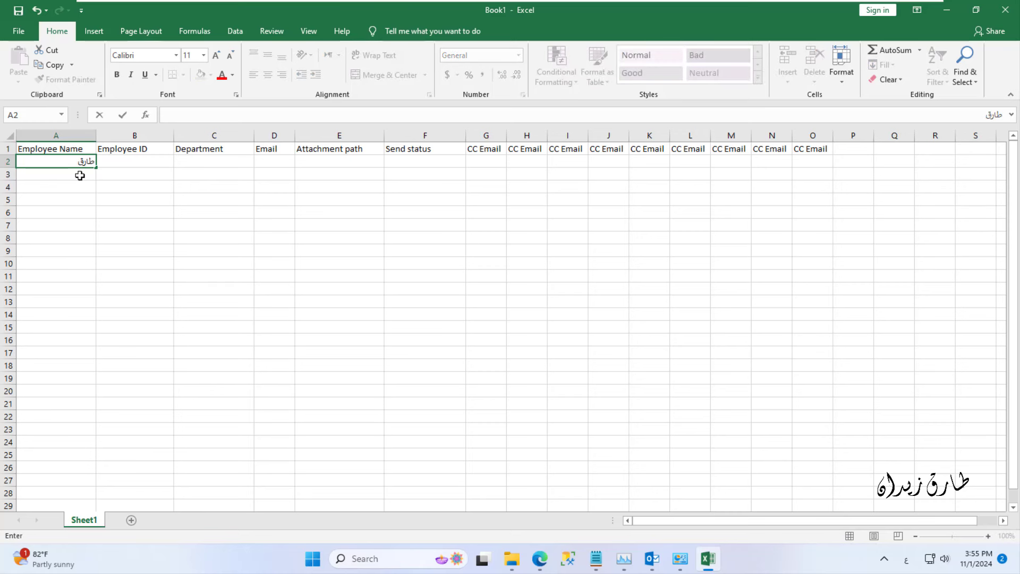
{"action": "key", "text": "Tab"}
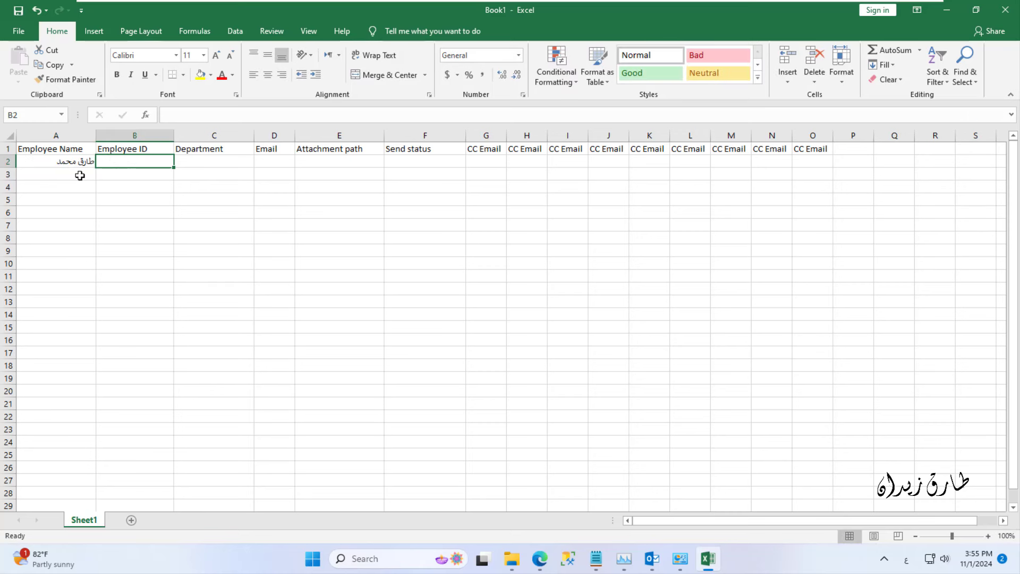
{"action": "key", "text": "End"}
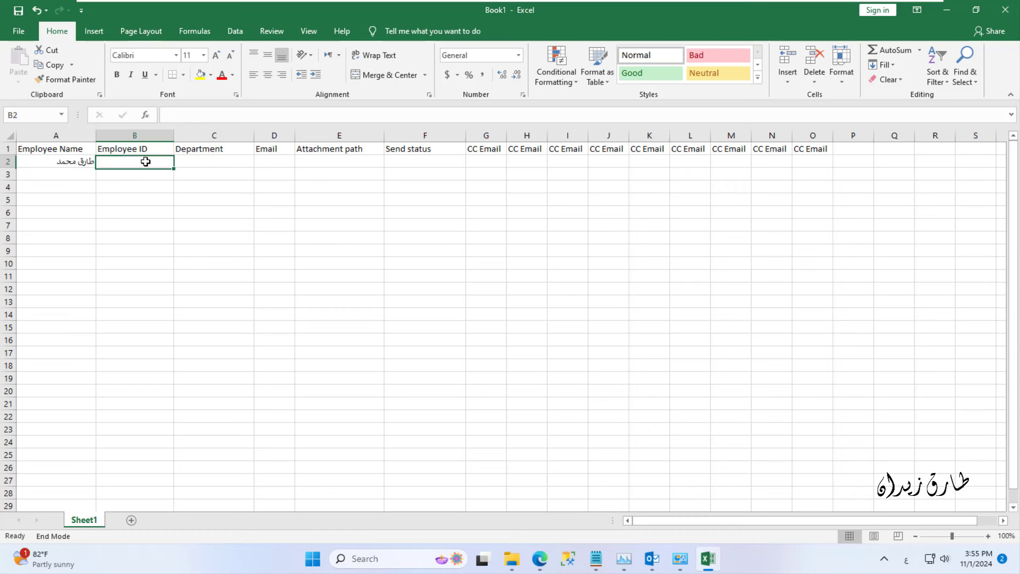
{"action": "key", "text": "End"}
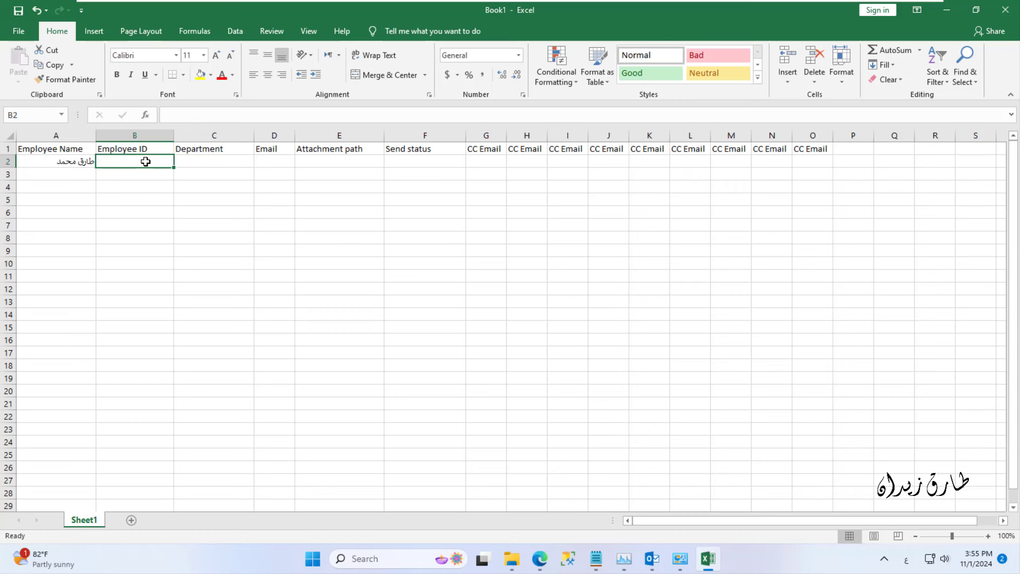
{"action": "type", "text": "155"}
- Enter the department 'تكنولوجيا المعلومات' in C2 and the employee's e-mail address in D2
{"action": "left_click", "coordinate": [184, 161]}
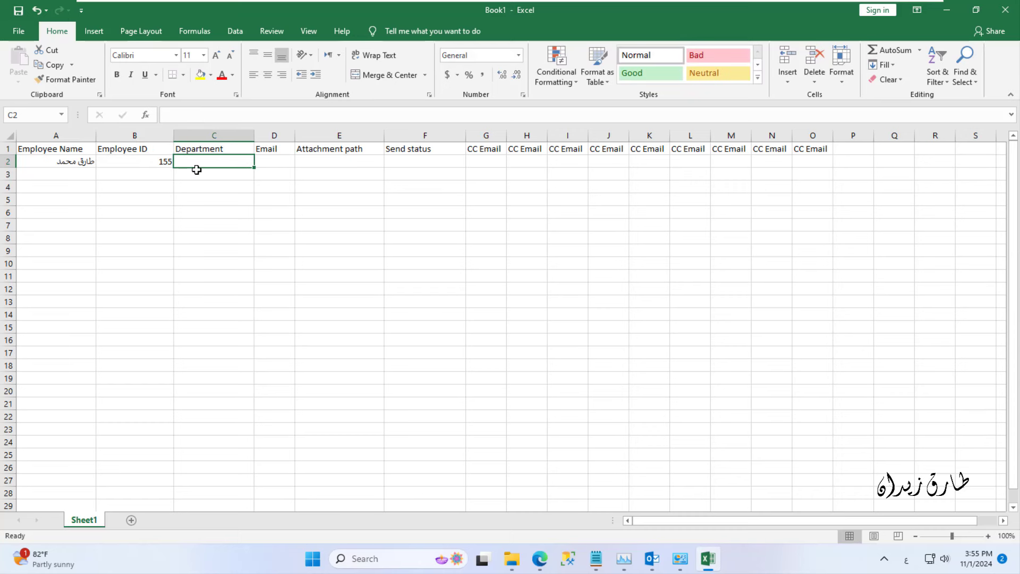
{"action": "type", "text": "تكن"}
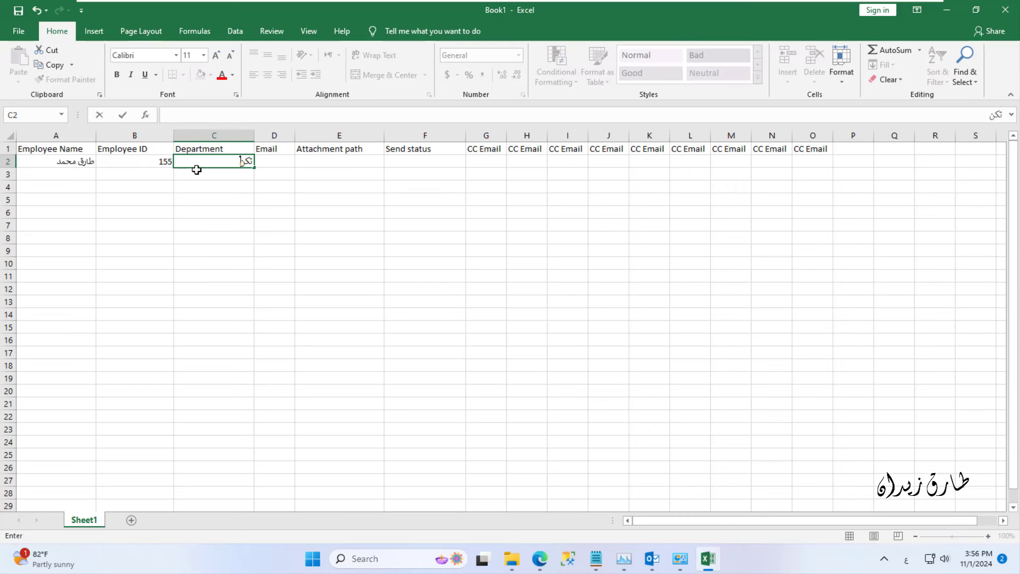
{"action": "type", "text": "ولوجيا المعلو"}
{"action": "type", "text": "مات"}
{"action": "key", "text": "Tab"}
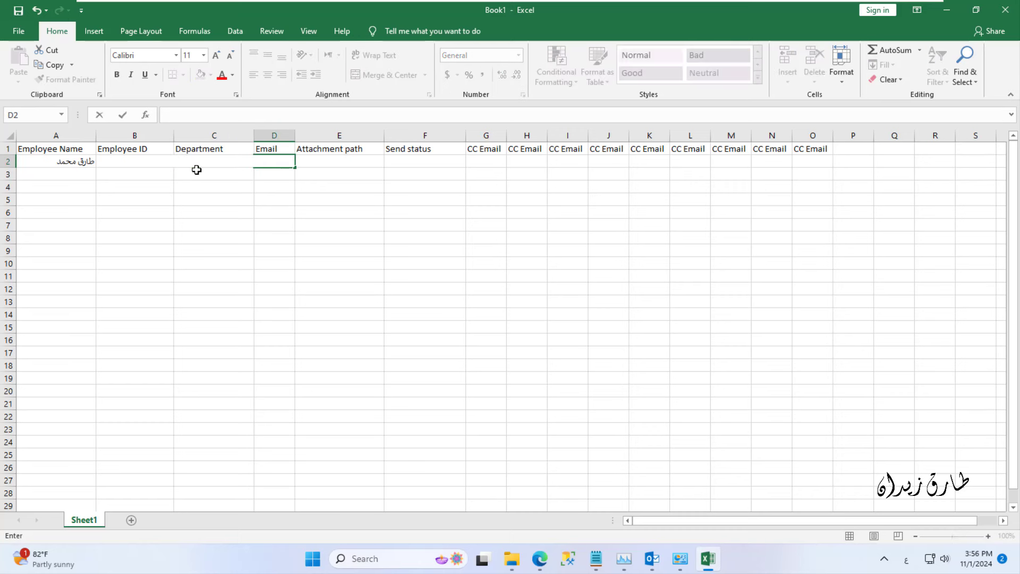
{"action": "key", "text": "alt+shift"}
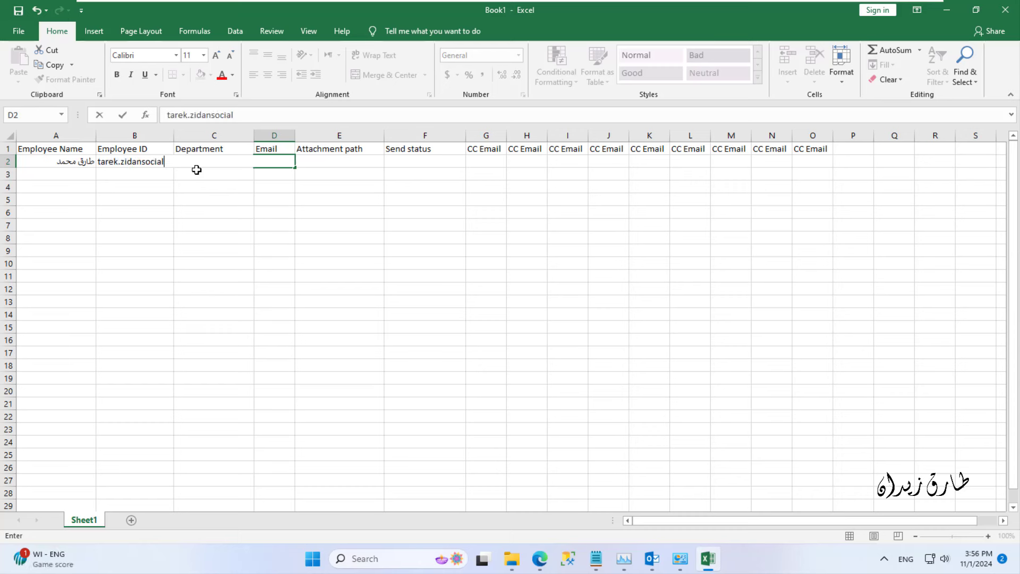
- Confirm the e-mail in D2 and widen column D so the full address shows
{"action": "left_click", "coordinate": [317, 210]}
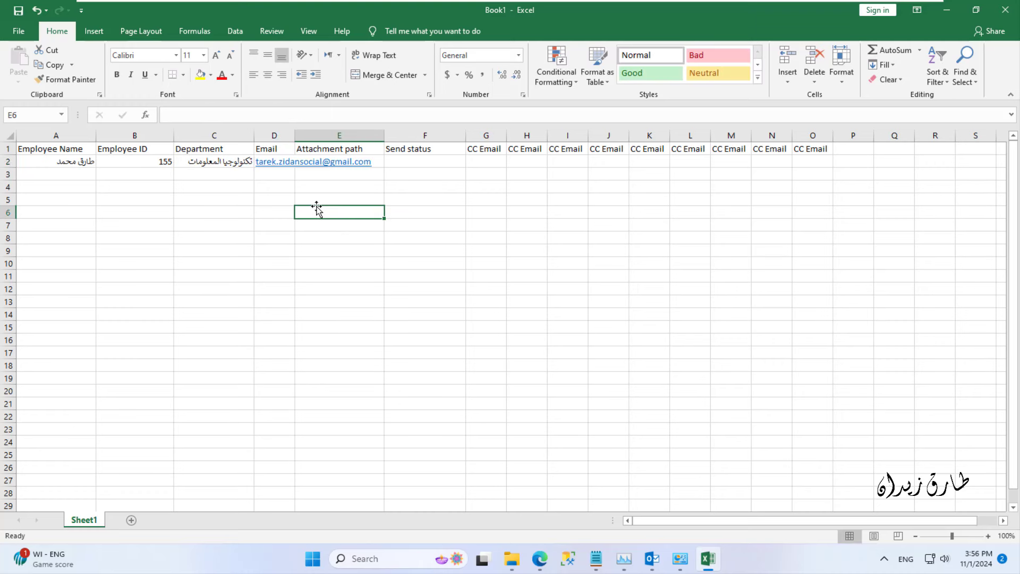
{"action": "left_click_drag", "start_coordinate": [295, 135], "coordinate": [398, 136]}
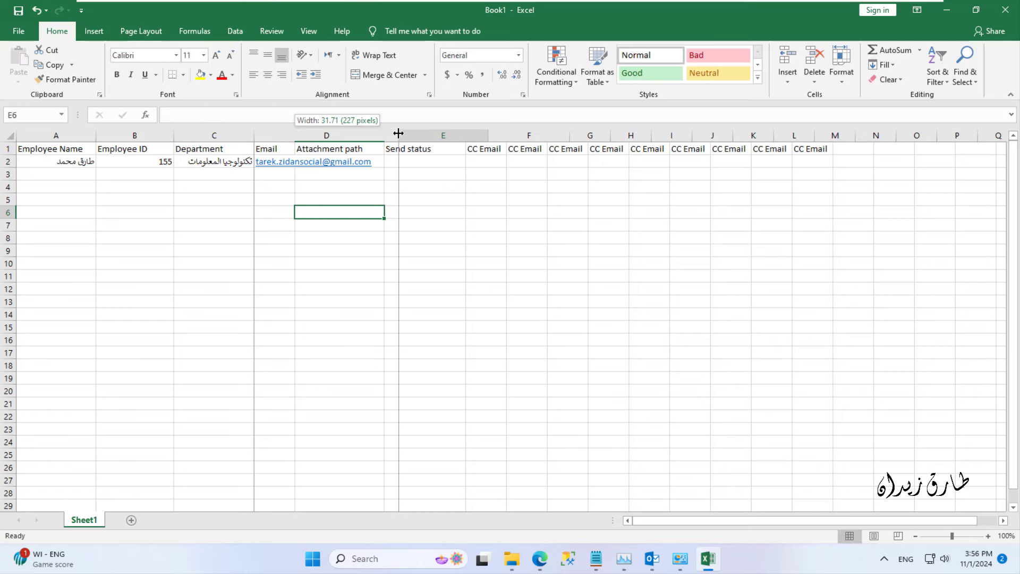
{"action": "left_click", "coordinate": [452, 163]}
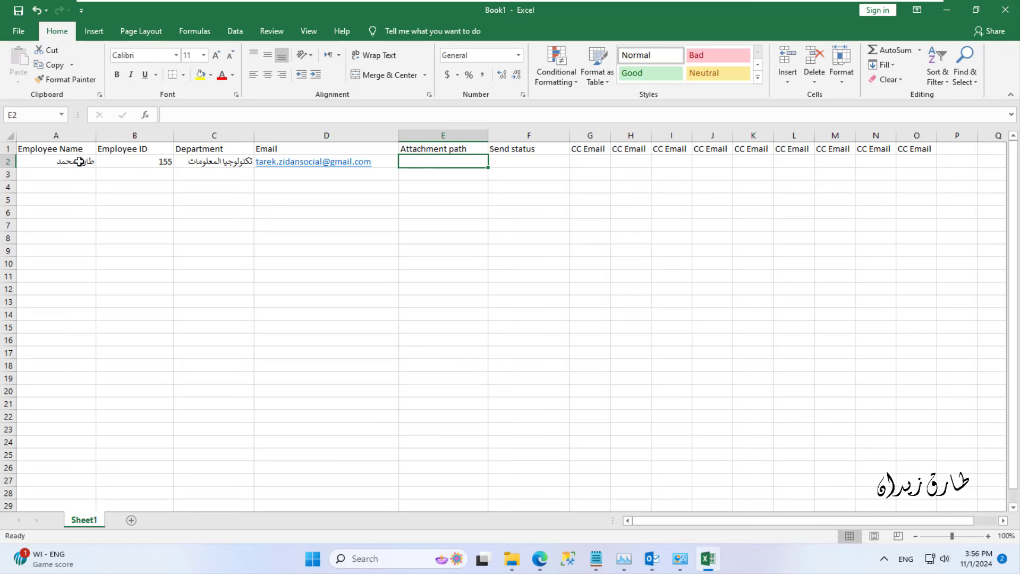
{"action": "left_click", "coordinate": [151, 165]}
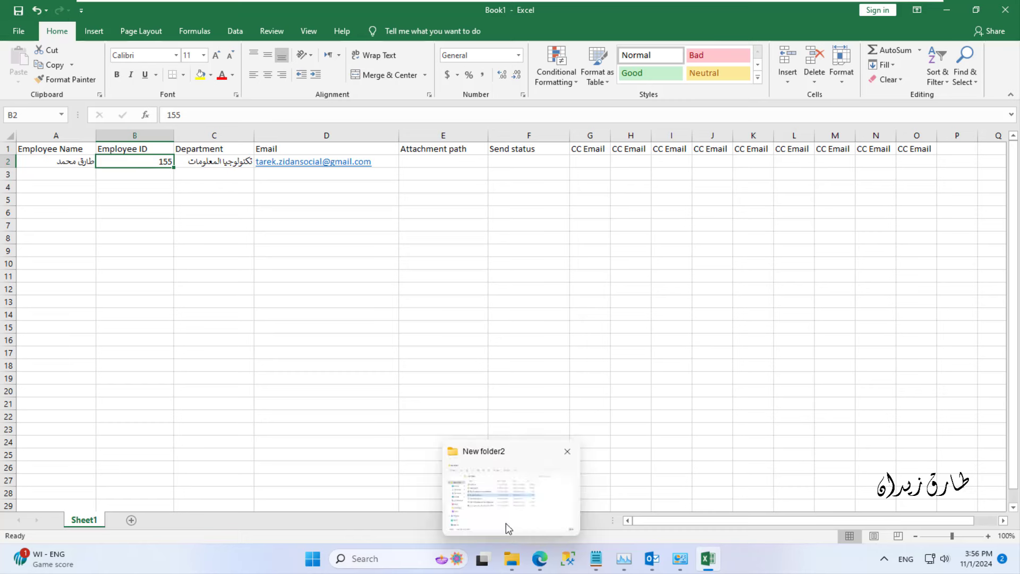
{"action": "left_click", "coordinate": [505, 526]}
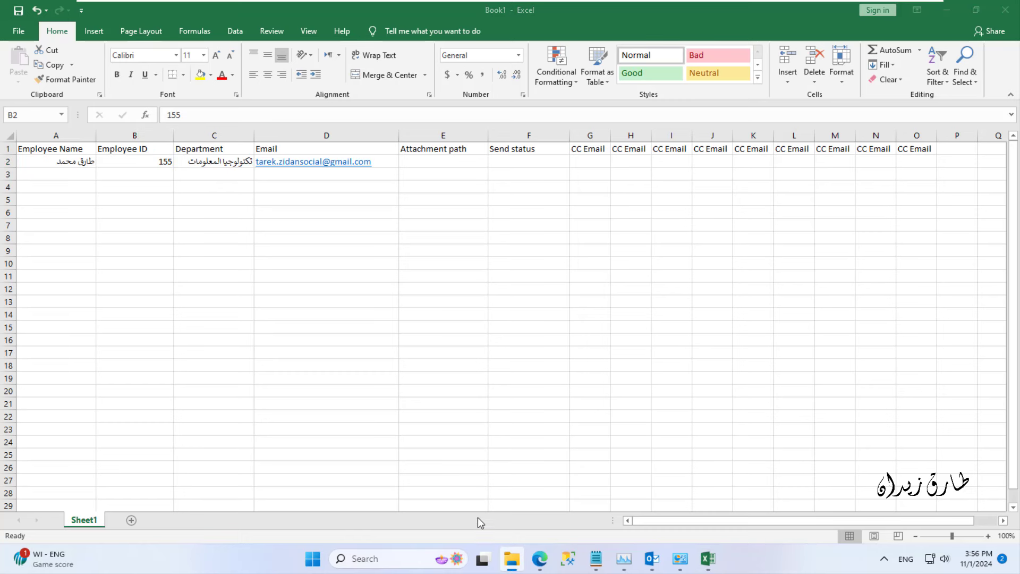
- Open a File Explorer window and show the Properties of 155.pdf in Documents
{"action": "right_click", "coordinate": [516, 553]}
{"action": "left_click", "coordinate": [470, 482]}
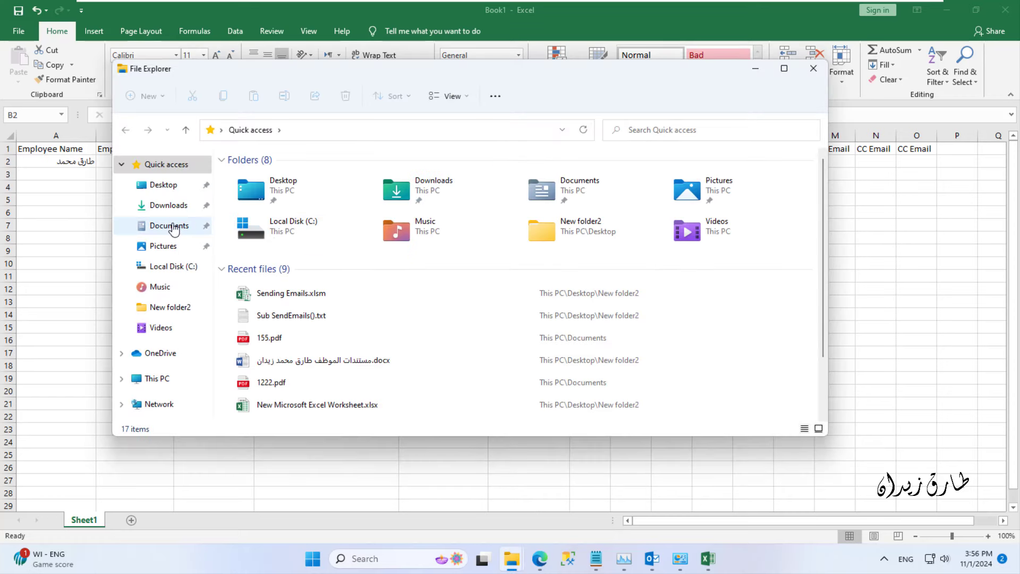
{"action": "left_click", "coordinate": [168, 225]}
{"action": "left_click", "coordinate": [267, 240]}
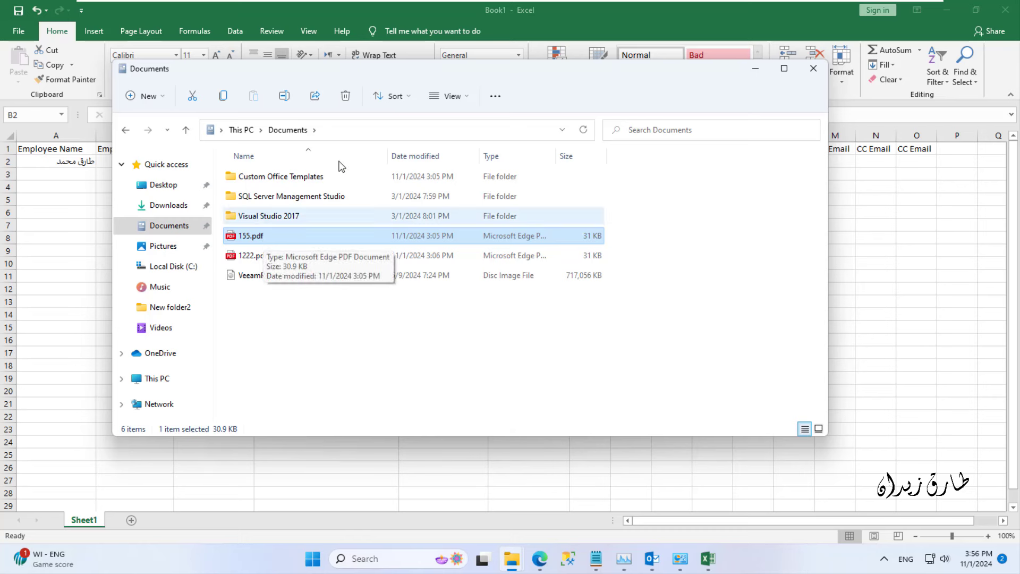
{"action": "right_click", "coordinate": [264, 234]}
{"action": "left_click", "coordinate": [332, 413]}
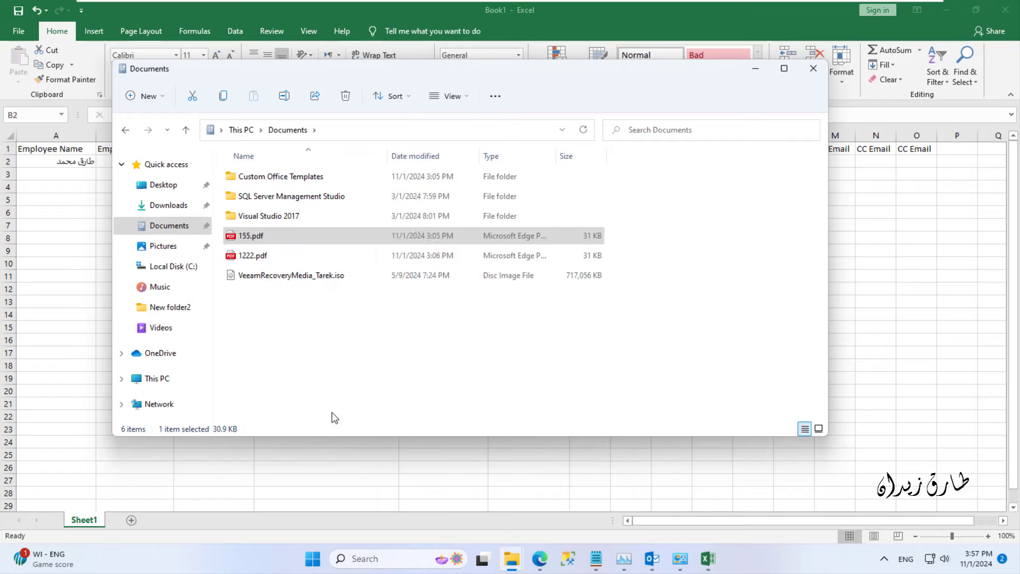
{"action": "left_click", "coordinate": [379, 404]}
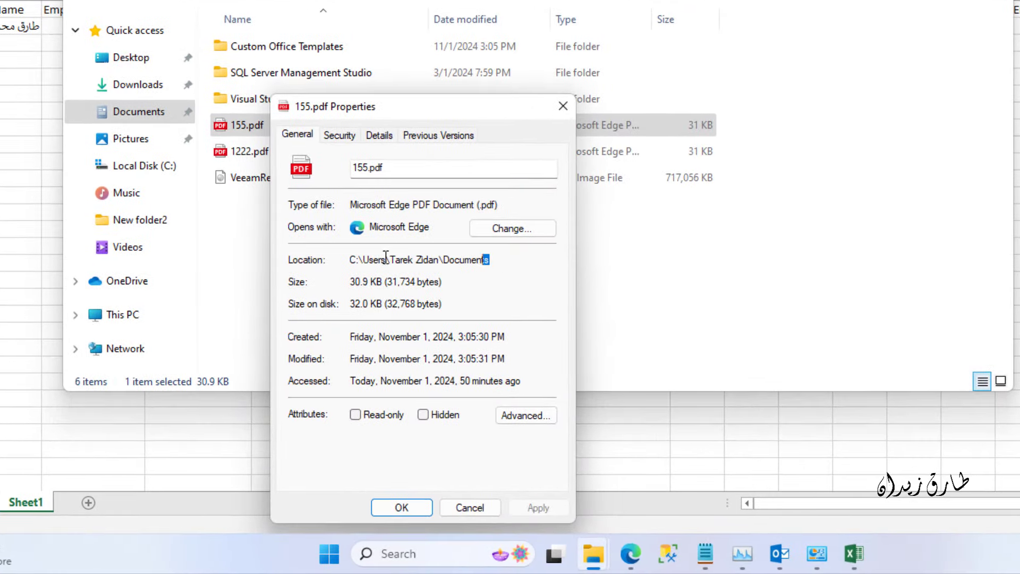
- Copy 155.pdf's folder location from the Properties dialog
{"action": "left_click_drag", "start_coordinate": [491, 261], "coordinate": [333, 256]}
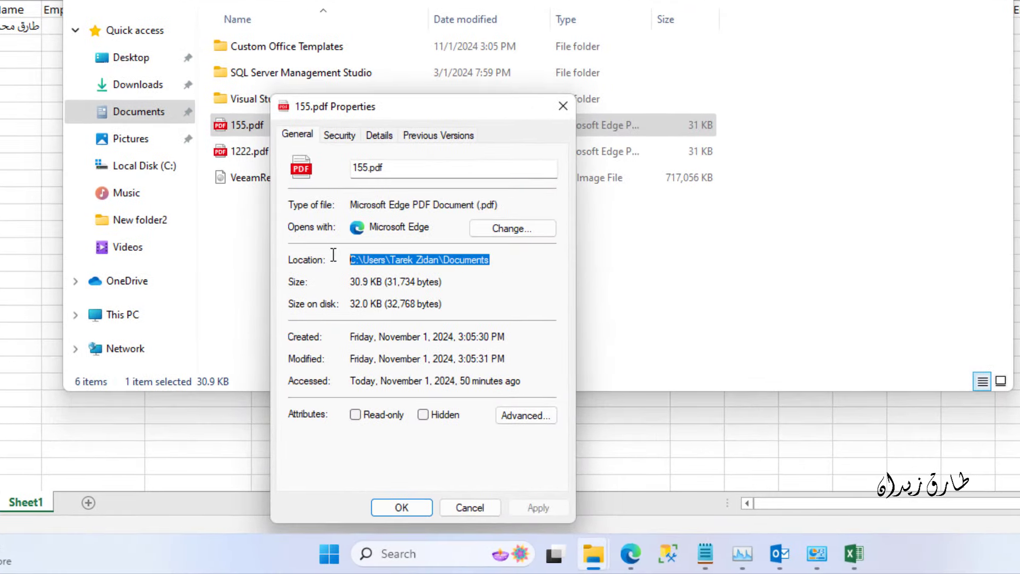
{"action": "right_click", "coordinate": [394, 261]}
{"action": "left_click", "coordinate": [464, 317]}
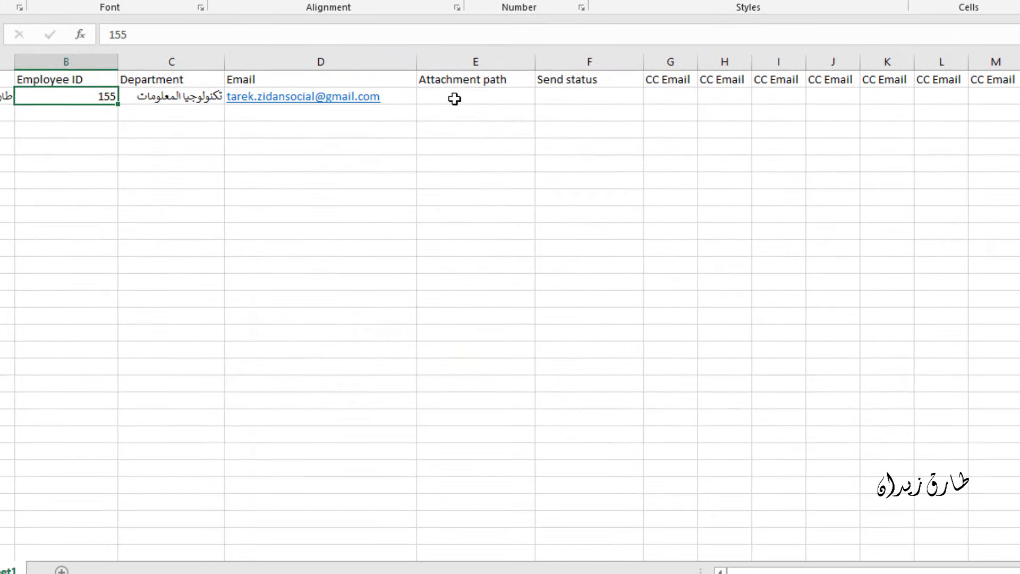
{"action": "left_click", "coordinate": [462, 80]}
- Widen column E and set E2 to the pasted Documents path ending in \155.pdf
{"action": "left_click_drag", "start_coordinate": [542, 47], "coordinate": [674, 51]}
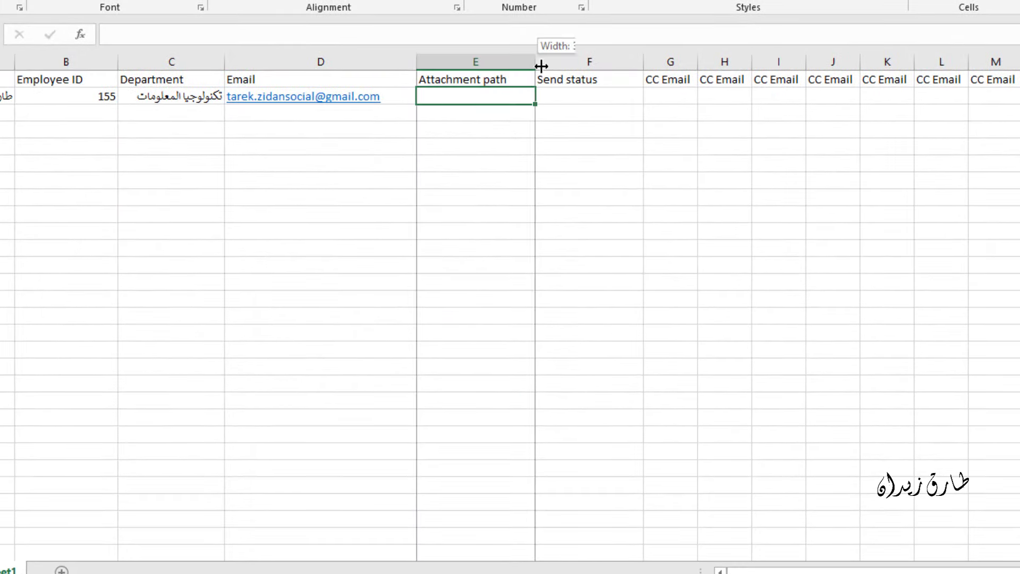
{"action": "right_click", "coordinate": [524, 97]}
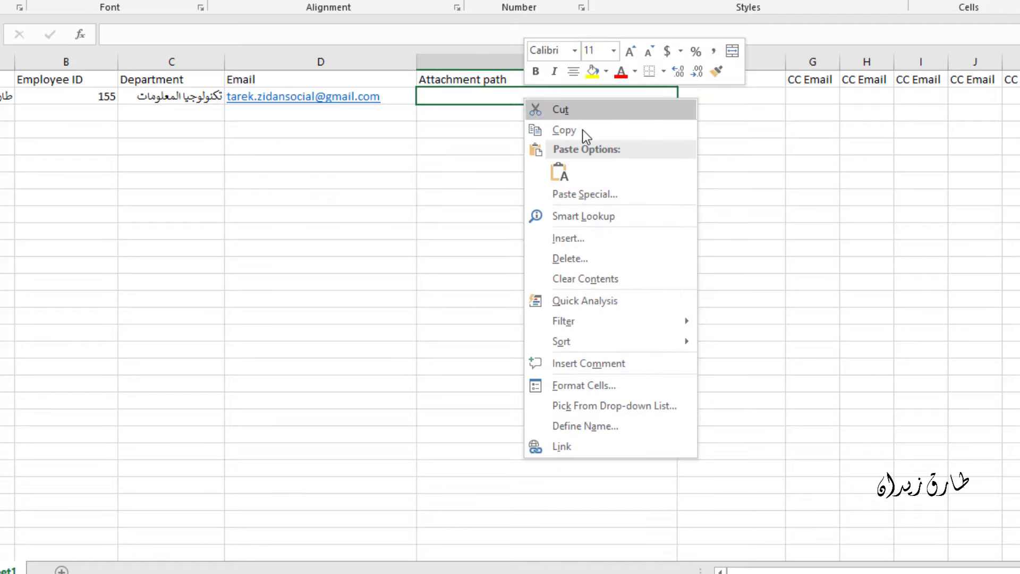
{"action": "left_click", "coordinate": [561, 171]}
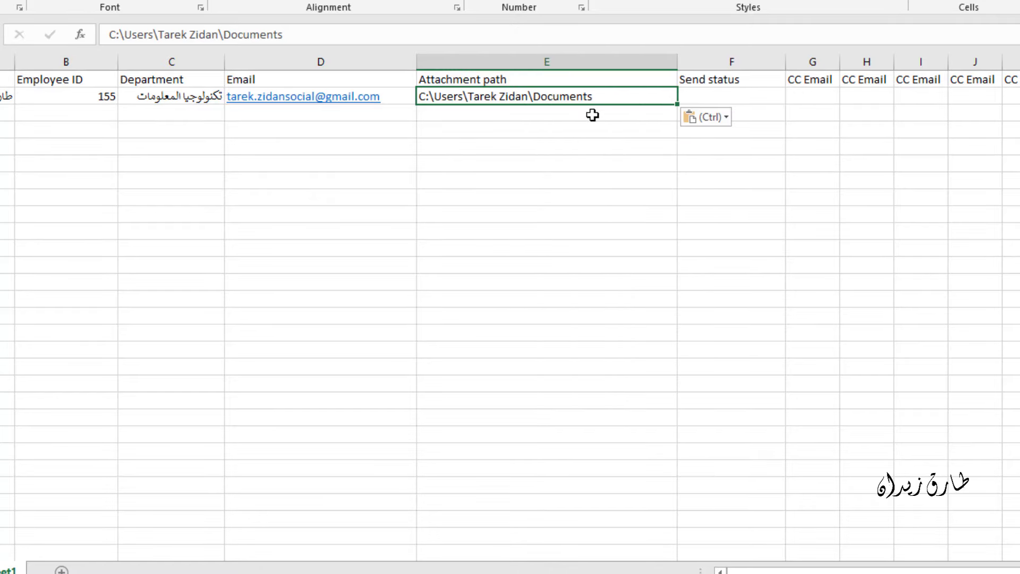
{"action": "left_click", "coordinate": [361, 35]}
{"action": "type", "text": "\\1"}
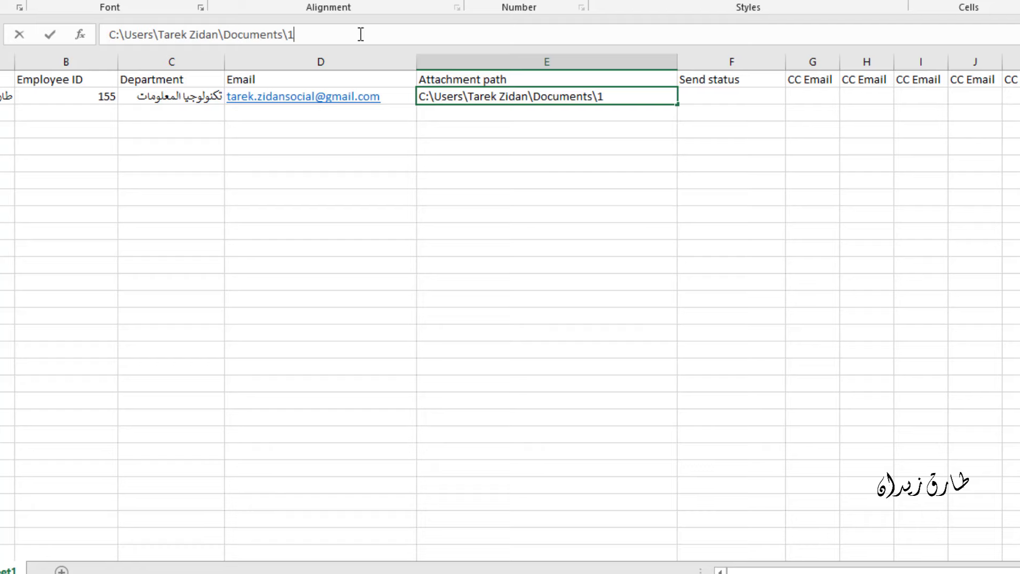
{"action": "type", "text": "55."}
{"action": "type", "text": "pdf"}
{"action": "key", "text": "Return"}
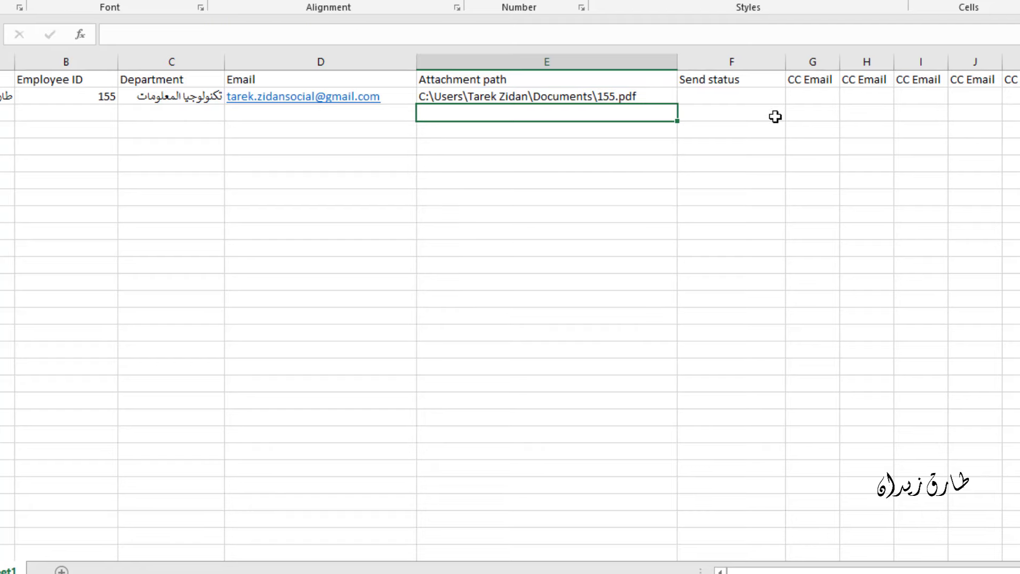
{"action": "left_click", "coordinate": [756, 94]}
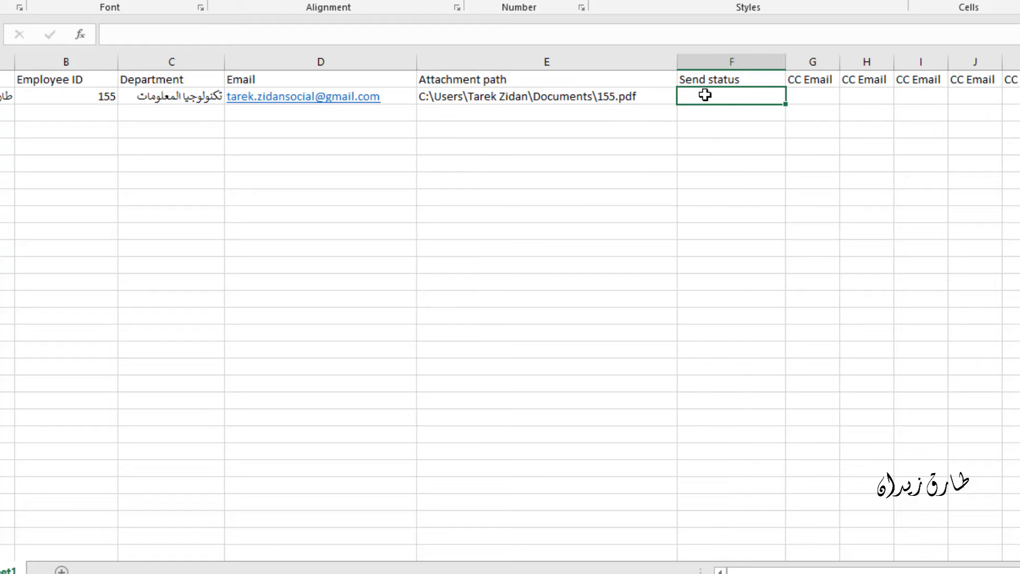
{"action": "left_click", "coordinate": [803, 98]}
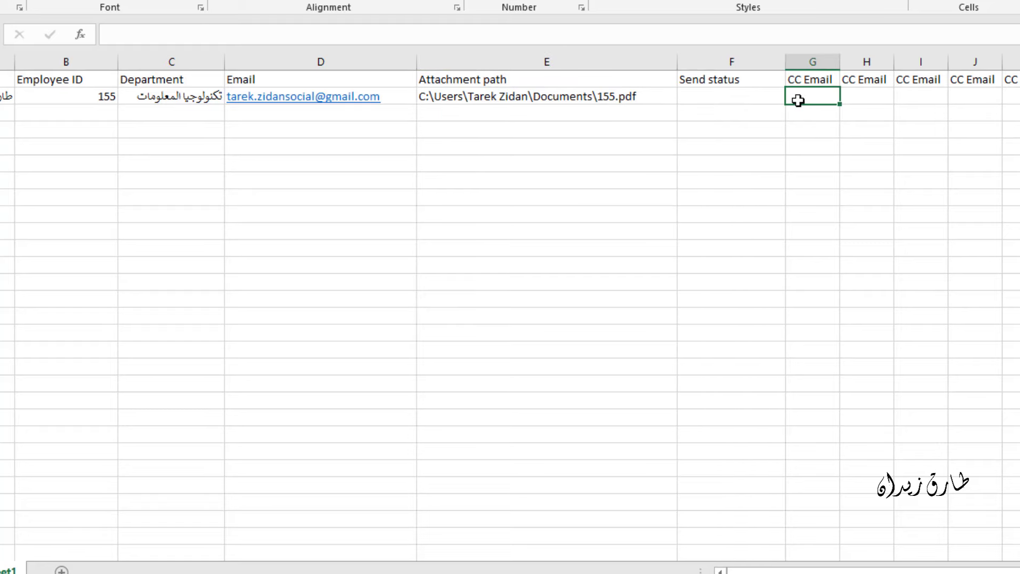
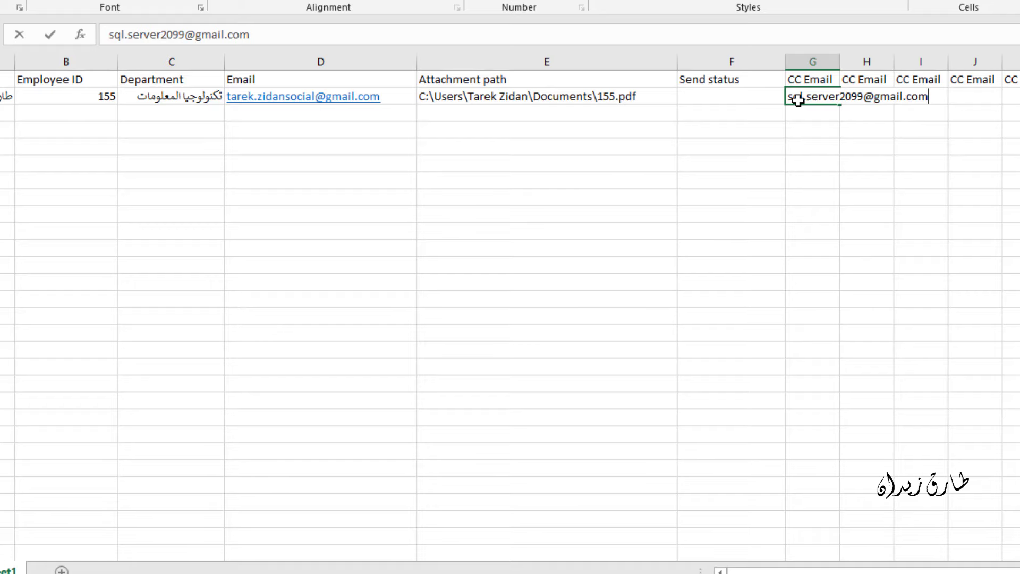
- Enter the CC e-mail address for the first employee in G2
{"action": "left_click", "coordinate": [850, 151]}
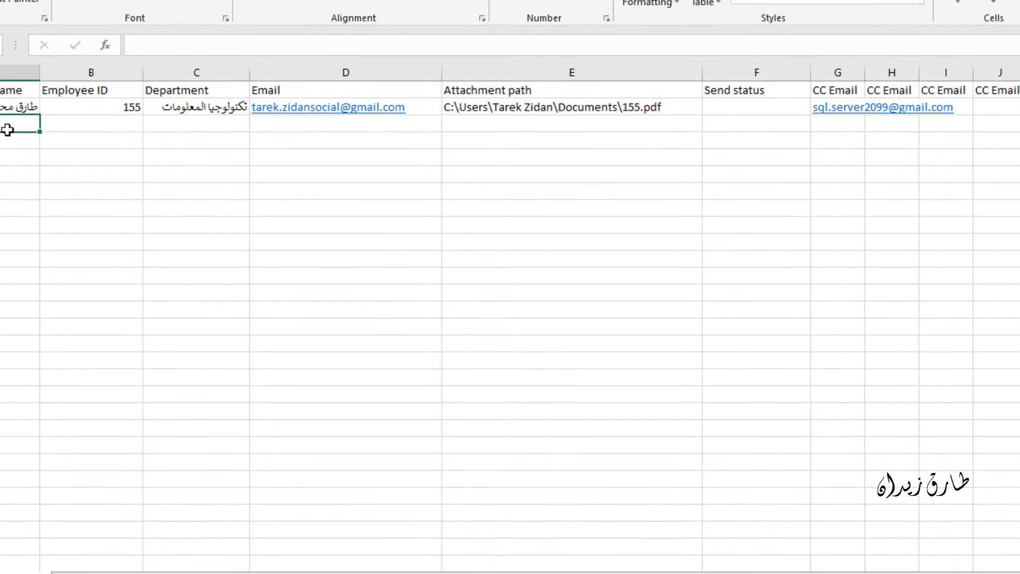
- Start row 3 with the second employee's Arabic name, ID 1222, and department 'الحسابات'
{"action": "left_click", "coordinate": [96, 164]}
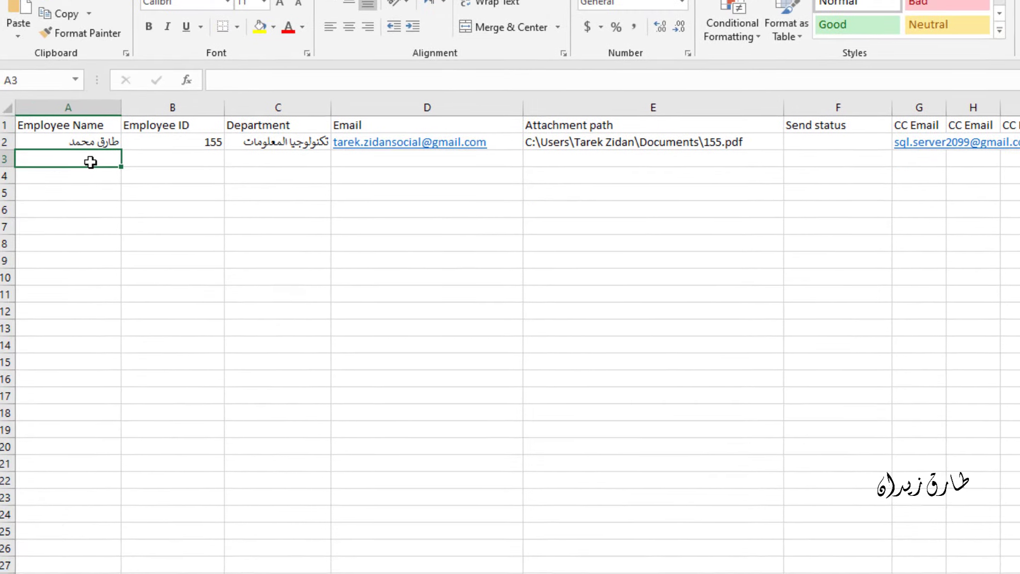
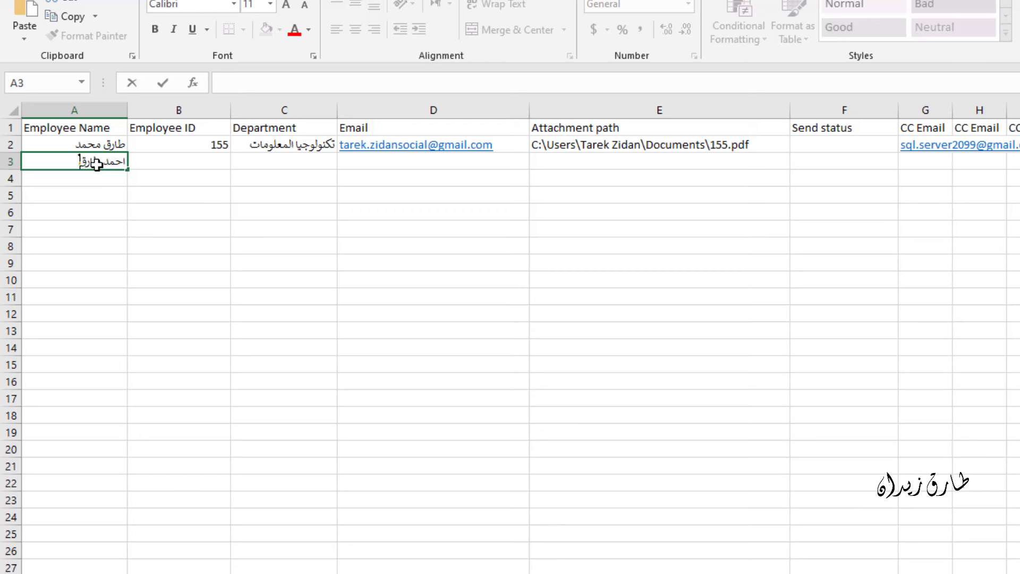
{"action": "key", "text": "Tab"}
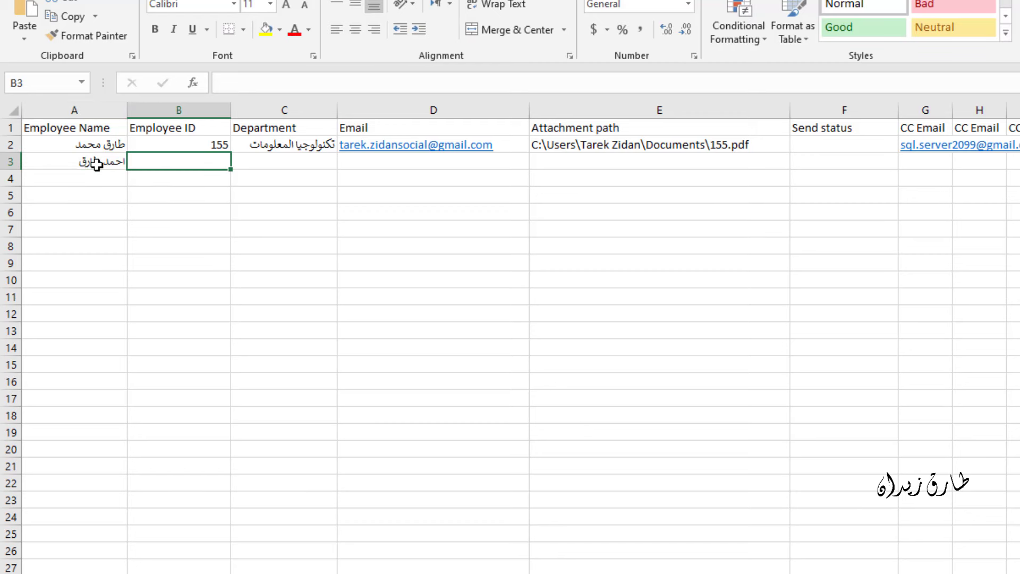
{"action": "type", "text": "1222"}
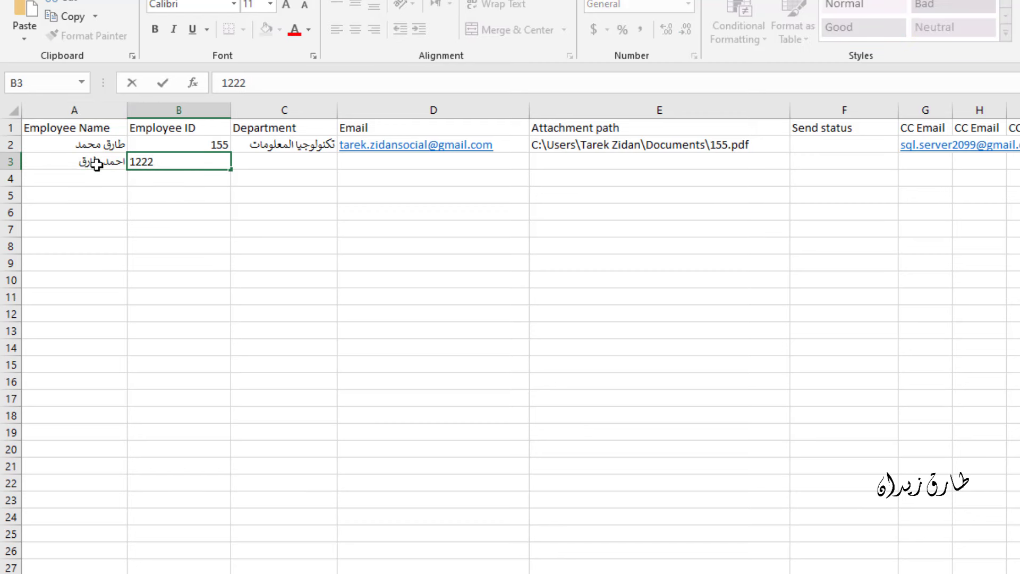
{"action": "key", "text": "Tab"}
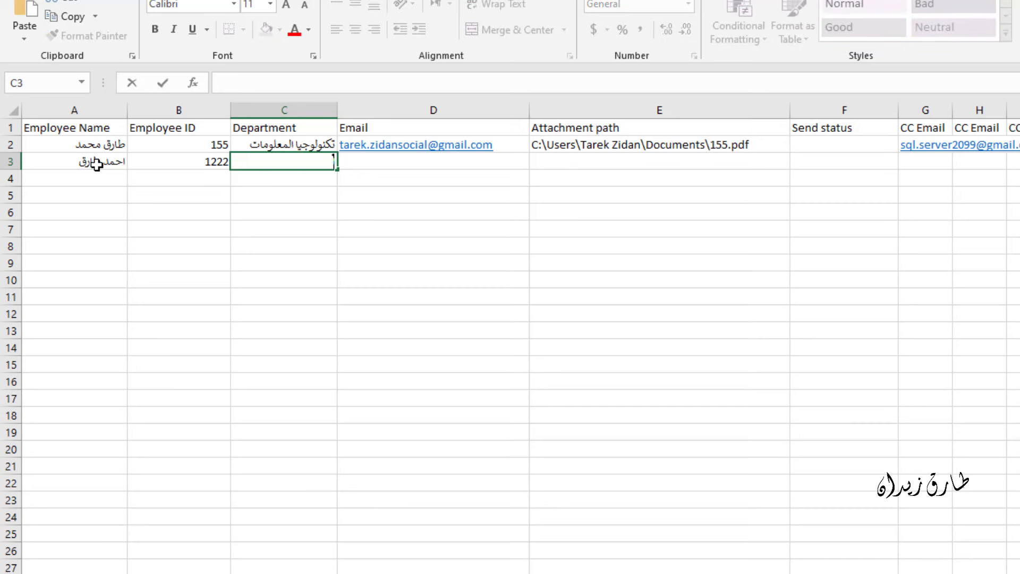
{"action": "type", "text": "الحسابات"}
{"action": "key", "text": "Tab"}
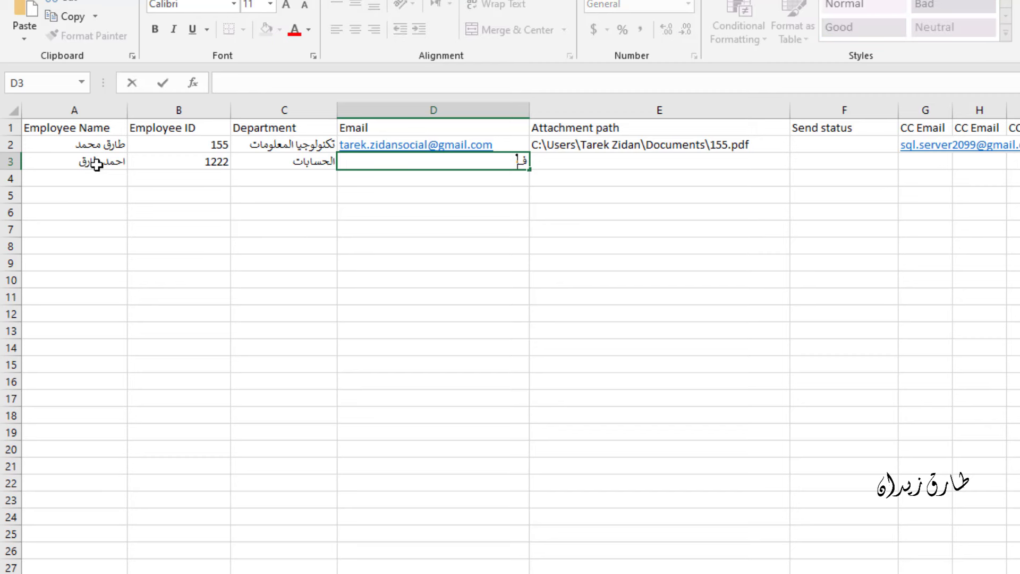
- Enter the second employee's e-mail address in D3
{"action": "type", "text": "طارق"}
{"action": "key", "text": "BackSpace"}
{"action": "key", "text": "BackSpace"}
{"action": "key", "text": "BackSpace"}
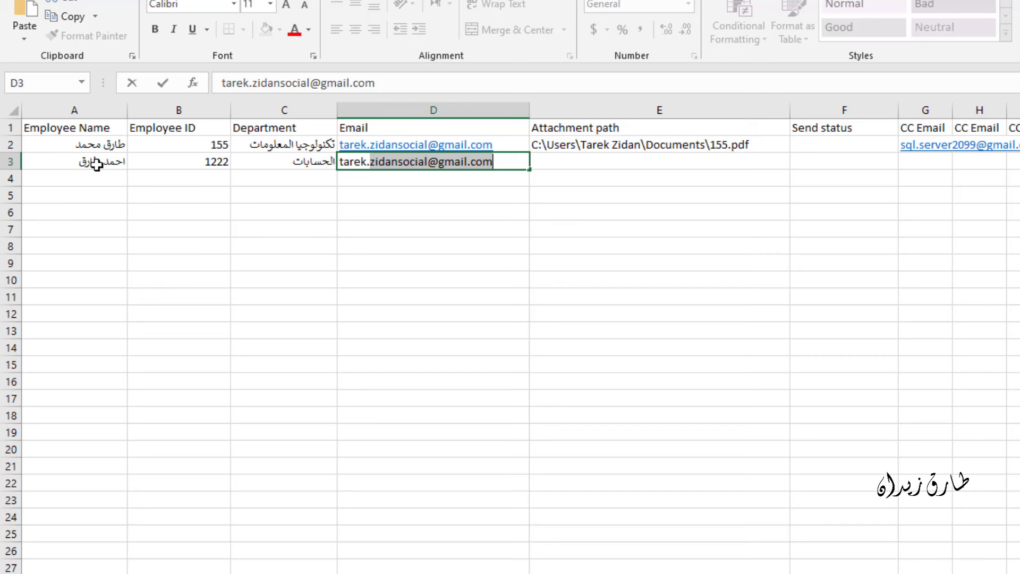
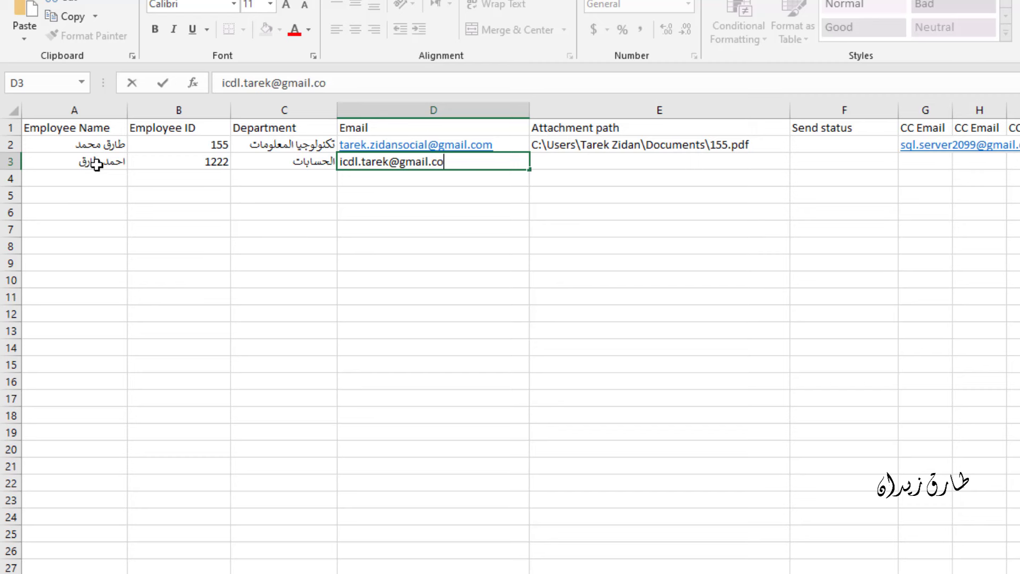
{"action": "key", "text": "Tab"}
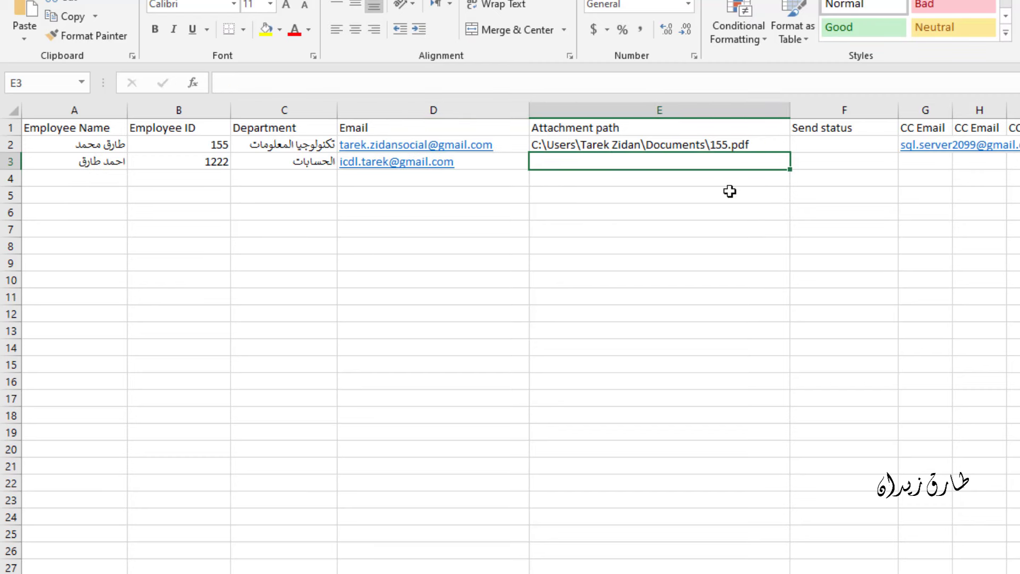
- Copy the first employee's attachment path from E2 into E3
{"action": "left_click", "coordinate": [764, 145]}
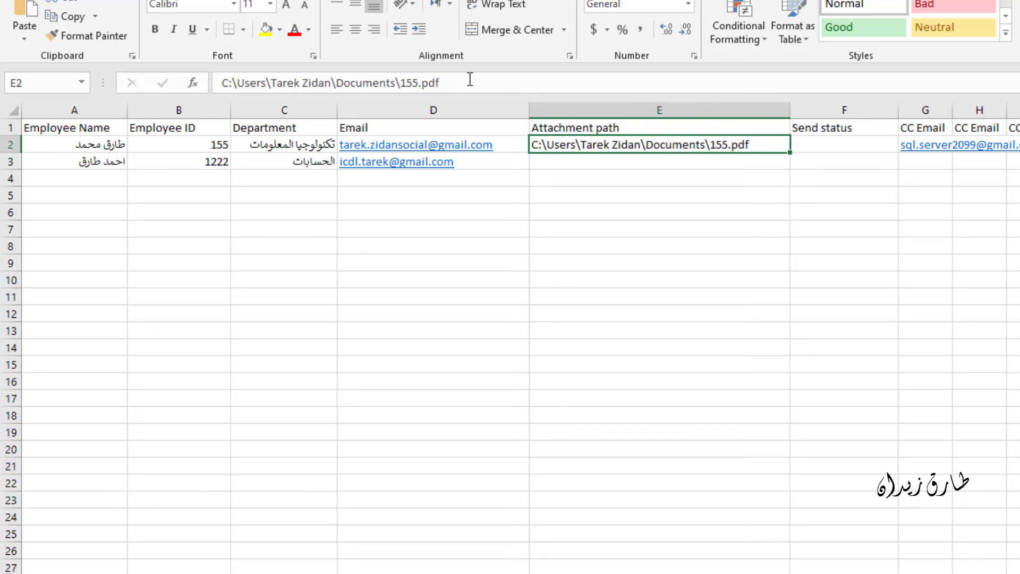
{"action": "left_click_drag", "start_coordinate": [467, 82], "coordinate": [215, 83]}
{"action": "key", "text": "ctrl+c"}
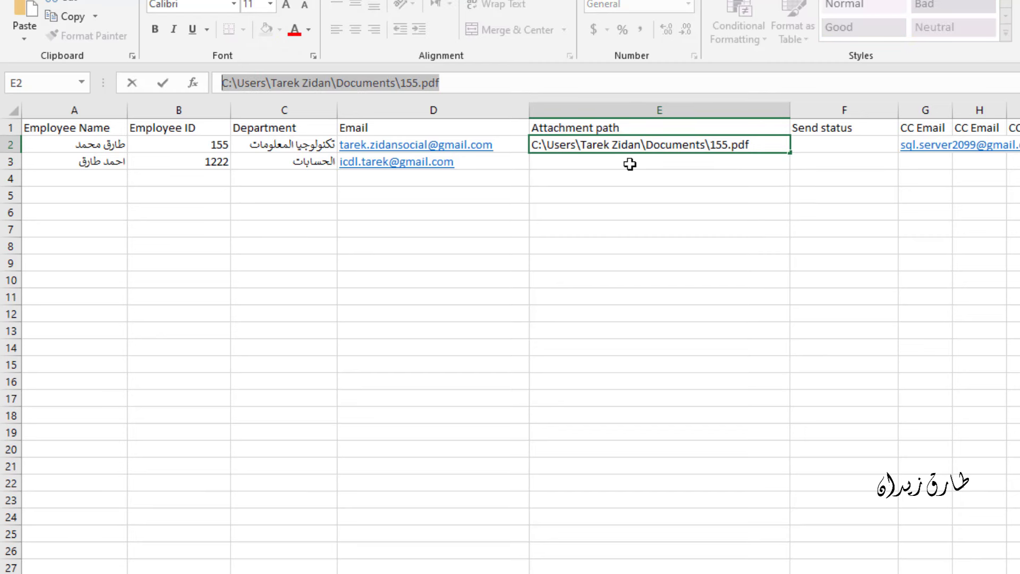
{"action": "left_click", "coordinate": [627, 164]}
{"action": "key", "text": "ctrl+v"}
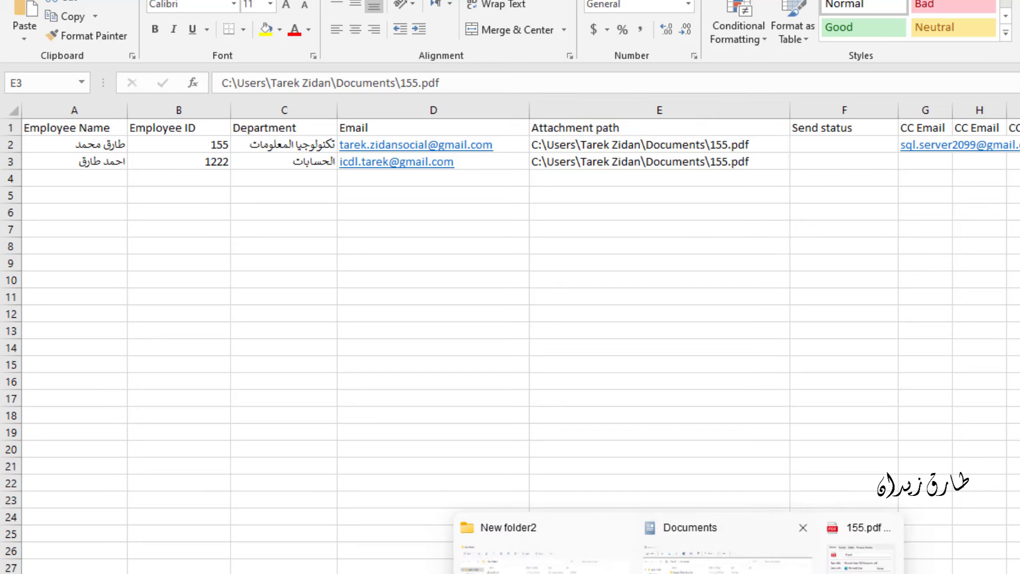
- After checking the PDF names, change E3's path from 155.pdf to 1222.pdf, then select E2's path text
{"action": "left_click", "coordinate": [727, 563]}
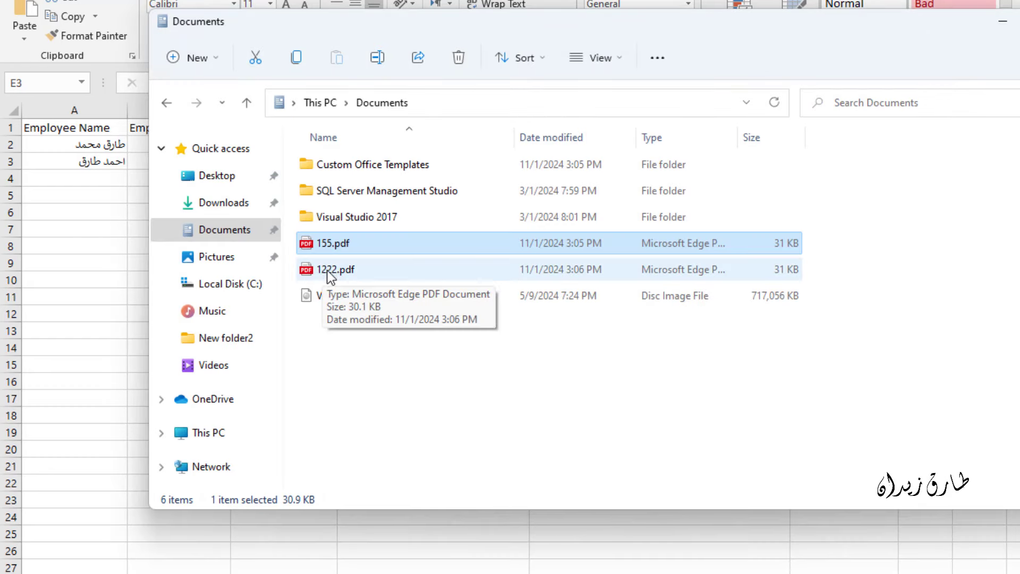
{"action": "left_click", "coordinate": [998, 29]}
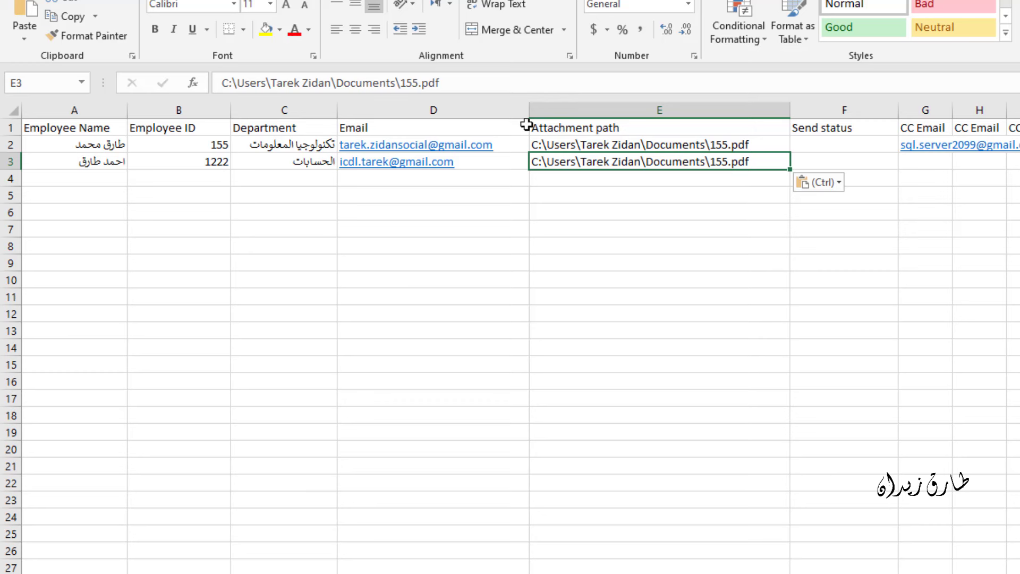
{"action": "left_click", "coordinate": [418, 85]}
{"action": "left_click_drag", "start_coordinate": [418, 85], "coordinate": [402, 86]}
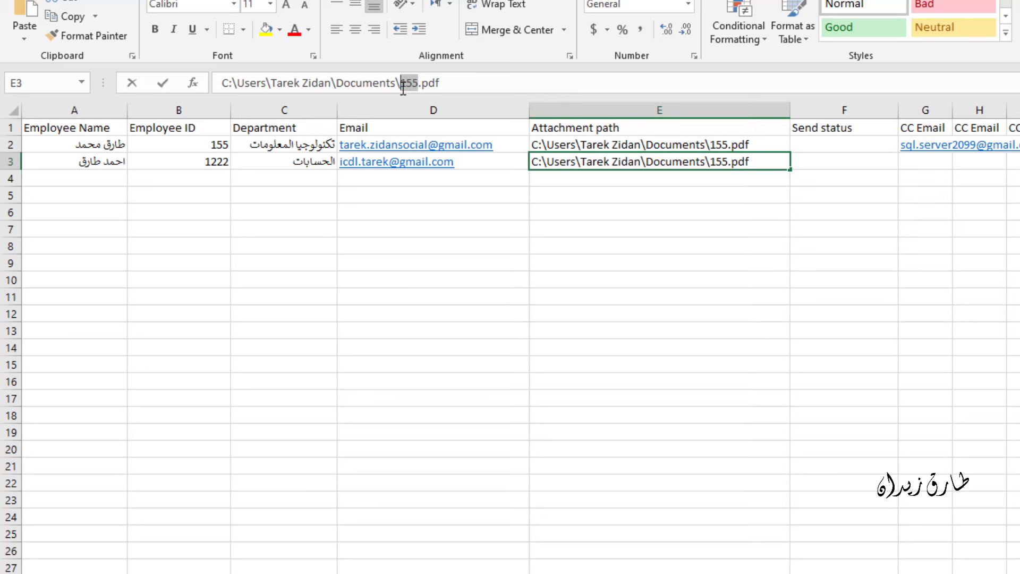
{"action": "type", "text": "1222"}
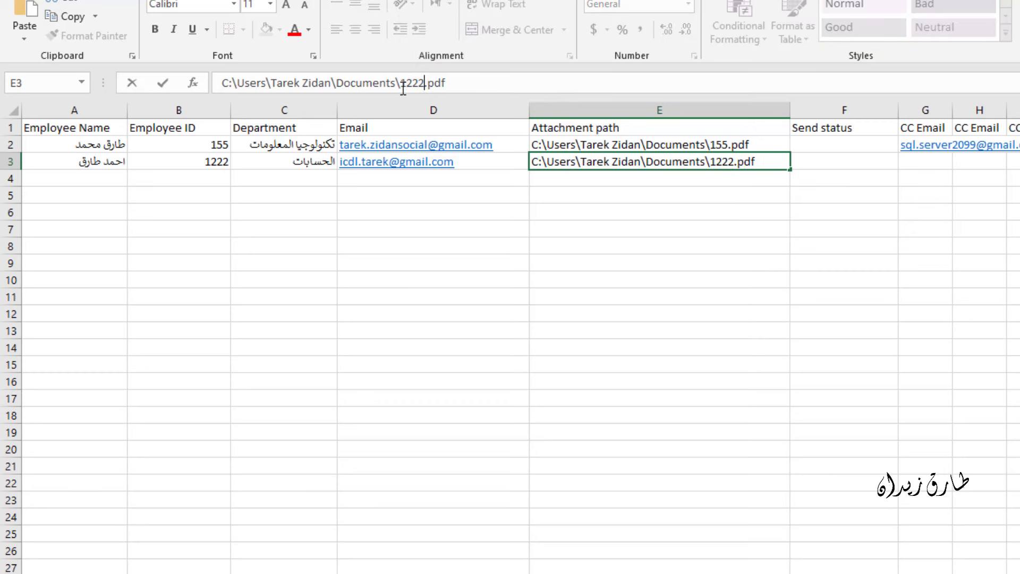
{"action": "key", "text": "Return"}
{"action": "left_click", "coordinate": [778, 227]}
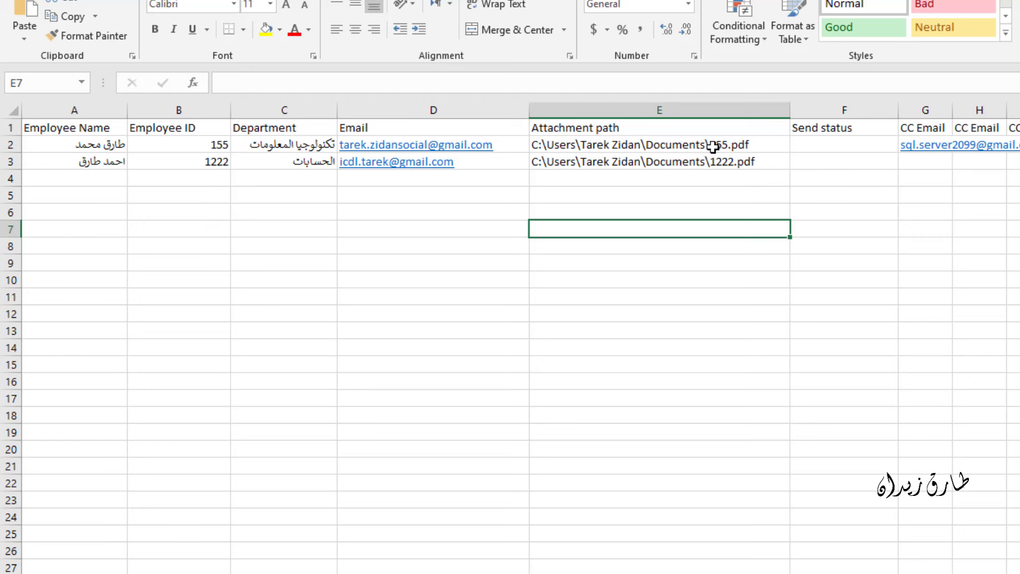
{"action": "left_click", "coordinate": [711, 144]}
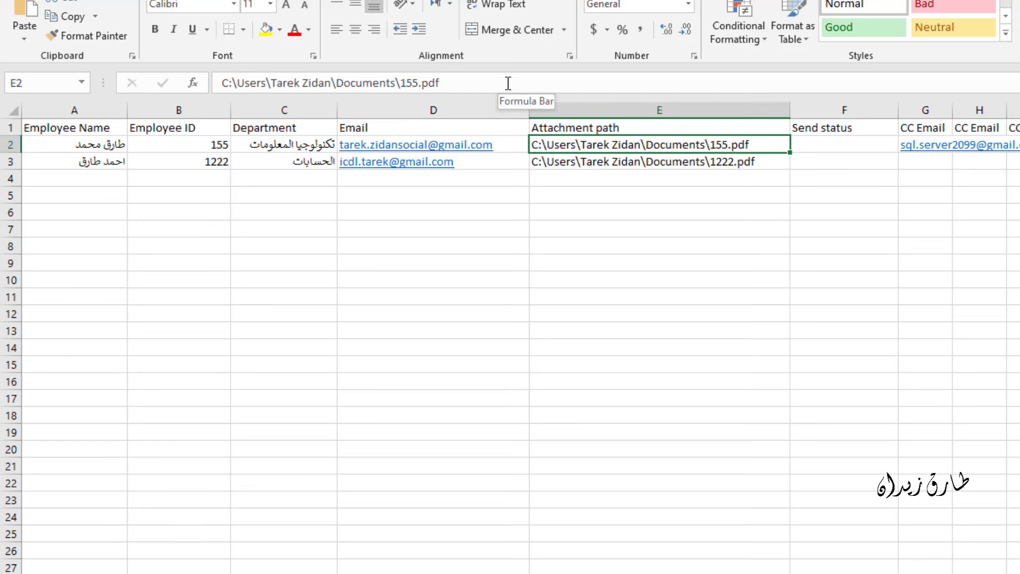
{"action": "left_click_drag", "start_coordinate": [441, 83], "coordinate": [217, 83]}
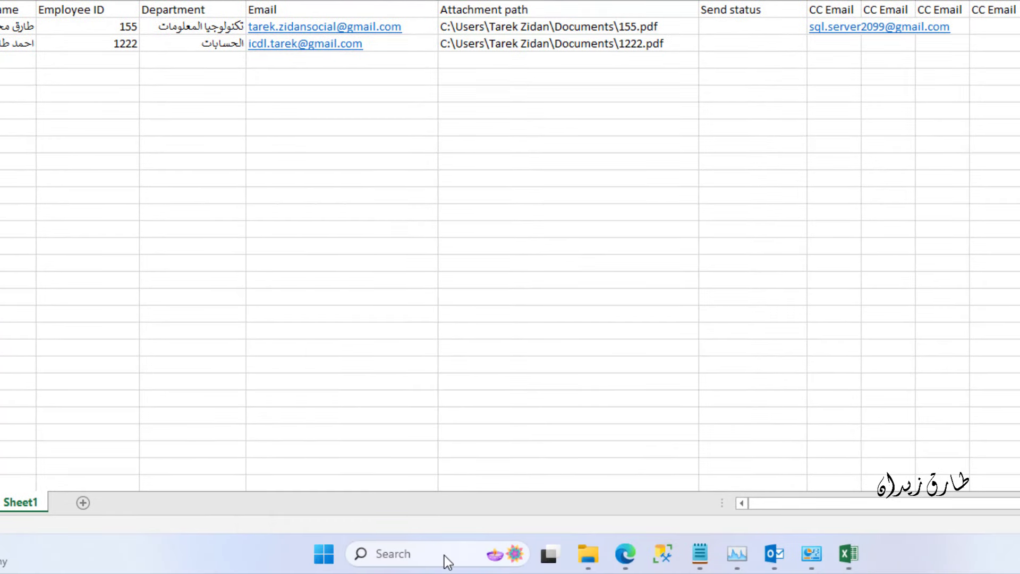
- Paste the 155.pdf attachment path into the Windows Run dialog to open the file
{"action": "left_click", "coordinate": [443, 554]}
{"action": "type", "text": "r"}
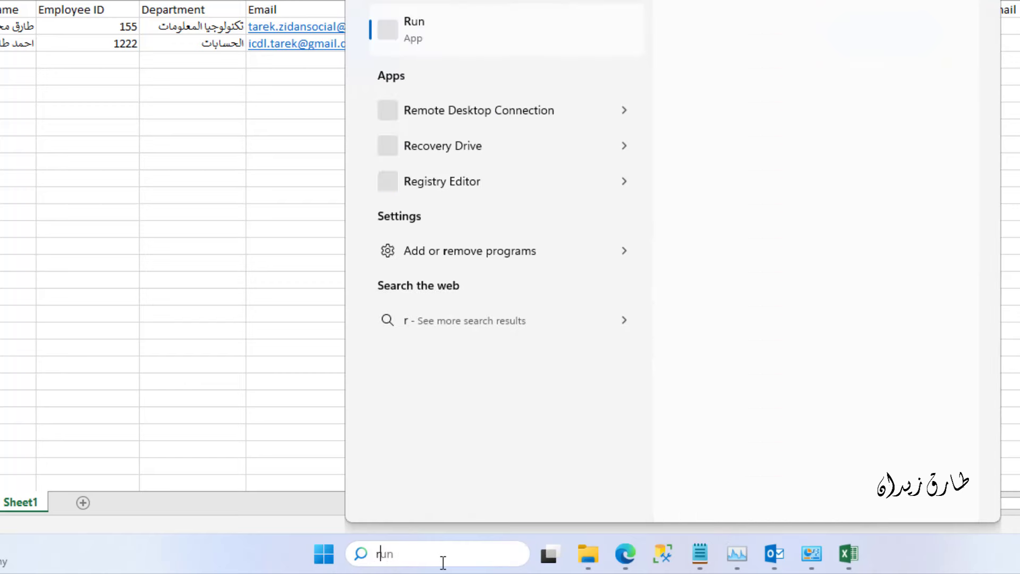
{"action": "type", "text": "un"}
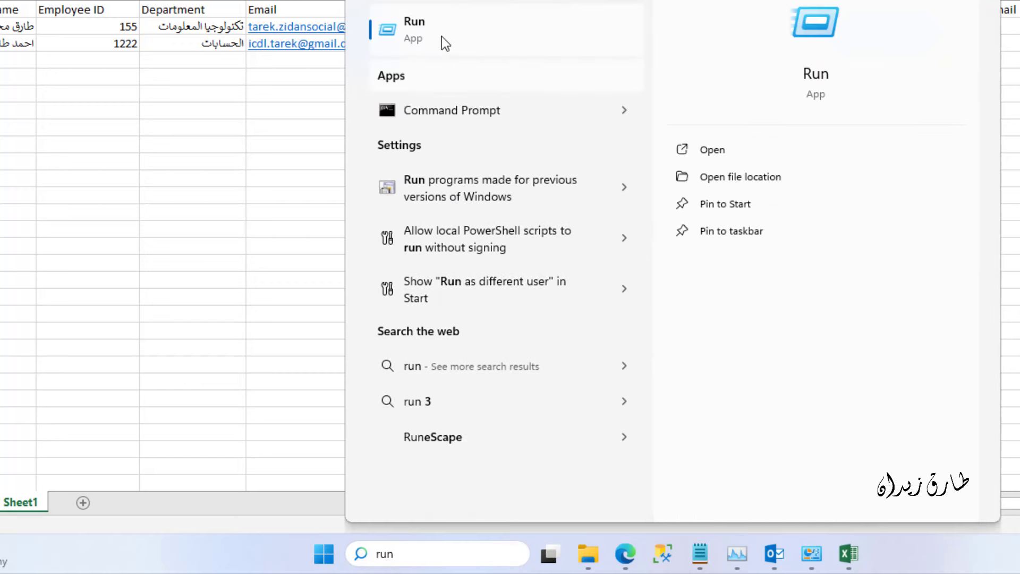
{"action": "left_click", "coordinate": [445, 43]}
{"action": "right_click", "coordinate": [236, 445]}
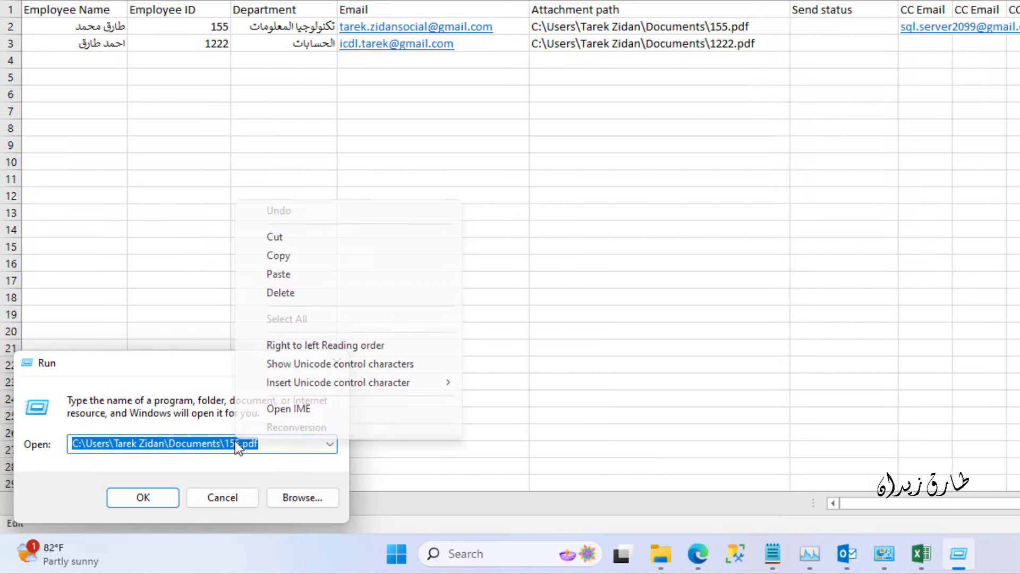
{"action": "left_click", "coordinate": [293, 275]}
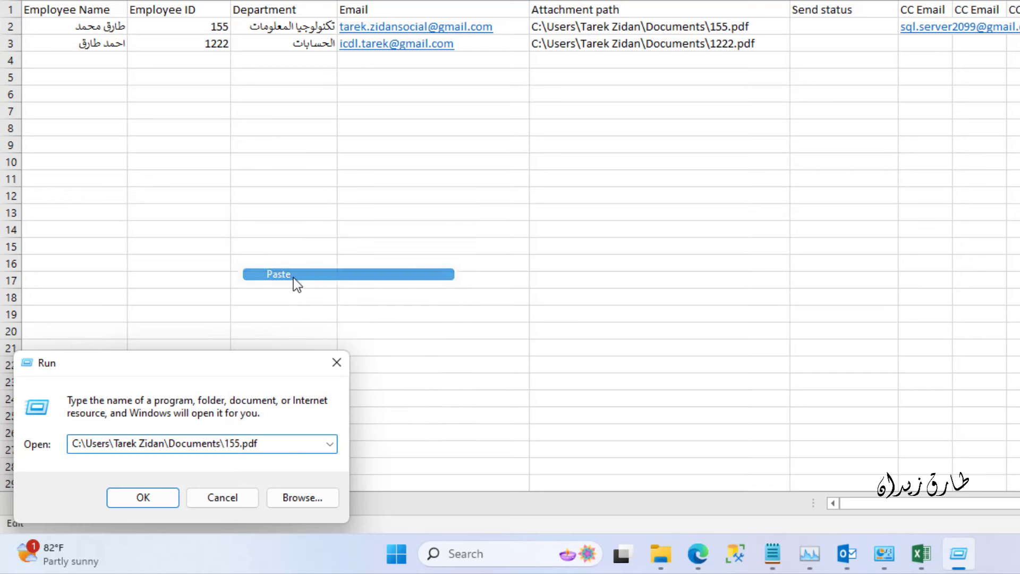
{"action": "left_click", "coordinate": [142, 498]}
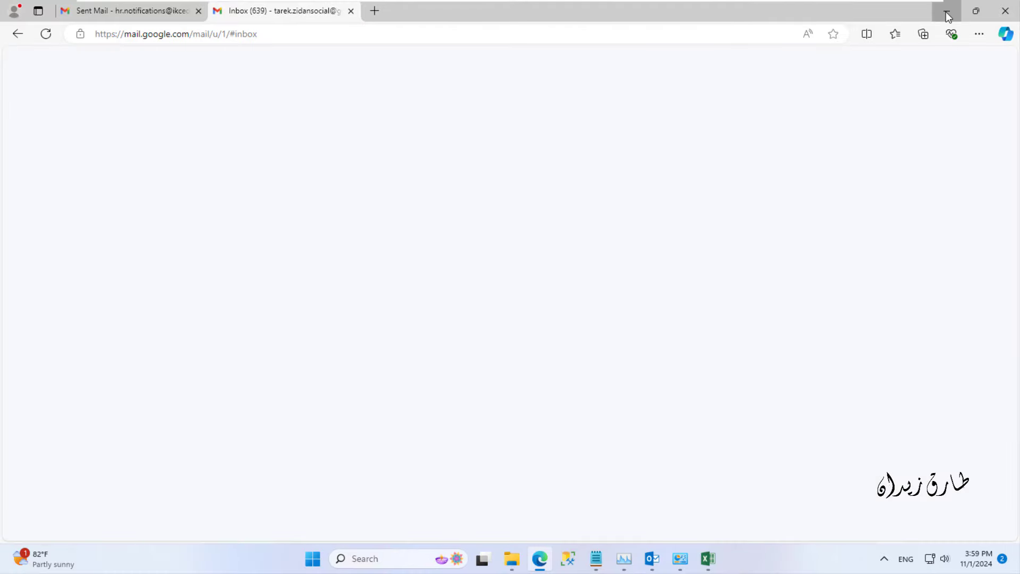
- Close the PDF and widen column G so the full CC email shows
{"action": "left_click", "coordinate": [945, 11]}
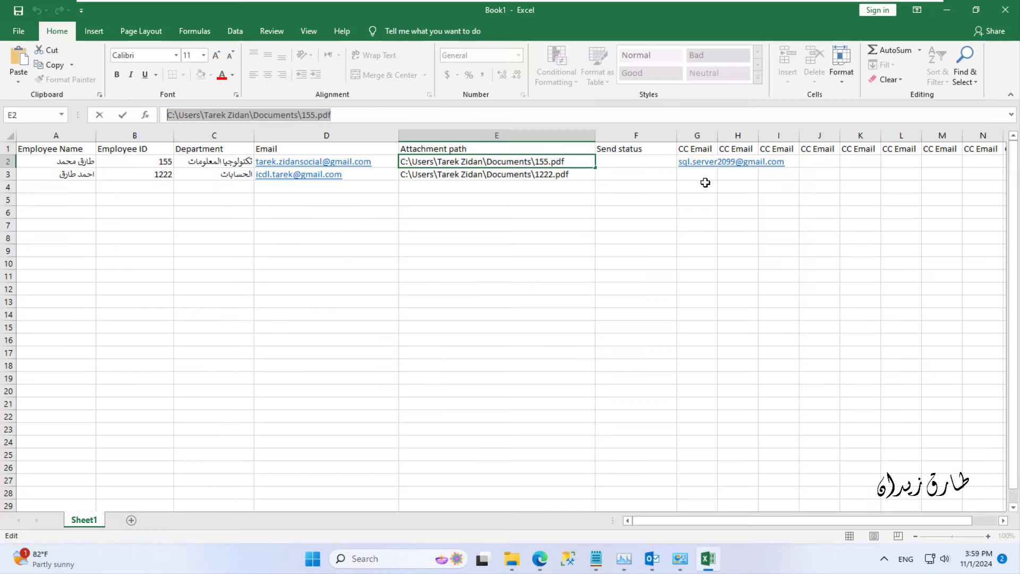
{"action": "left_click", "coordinate": [699, 174]}
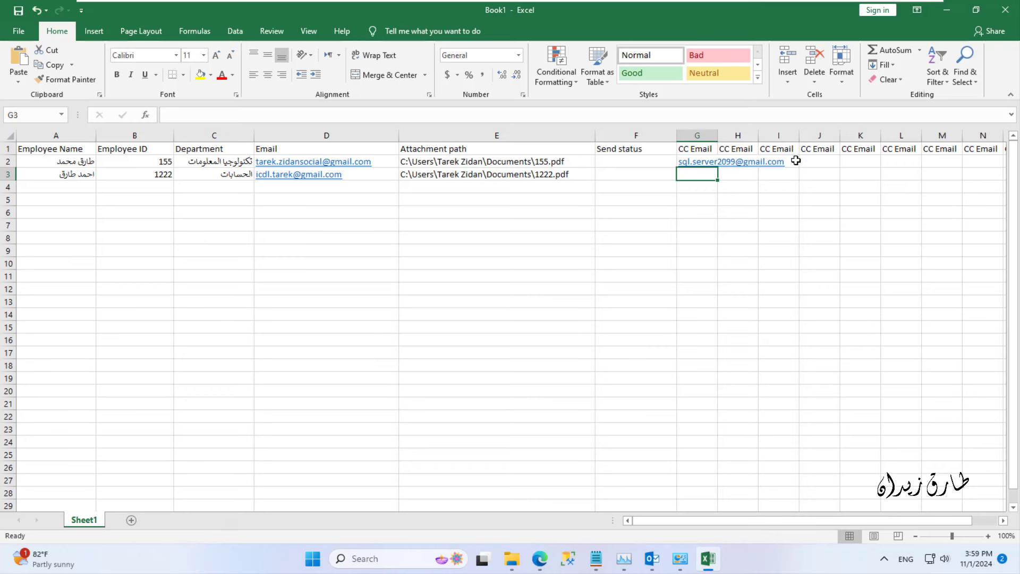
{"action": "left_click_drag", "start_coordinate": [717, 135], "coordinate": [774, 137]}
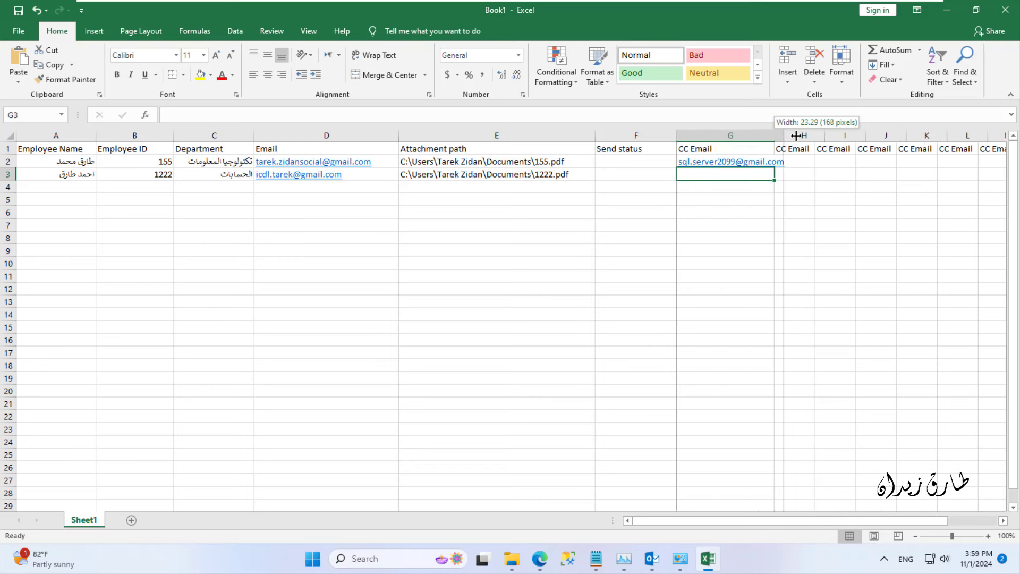
{"action": "left_click_drag", "start_coordinate": [773, 137], "coordinate": [796, 140]}
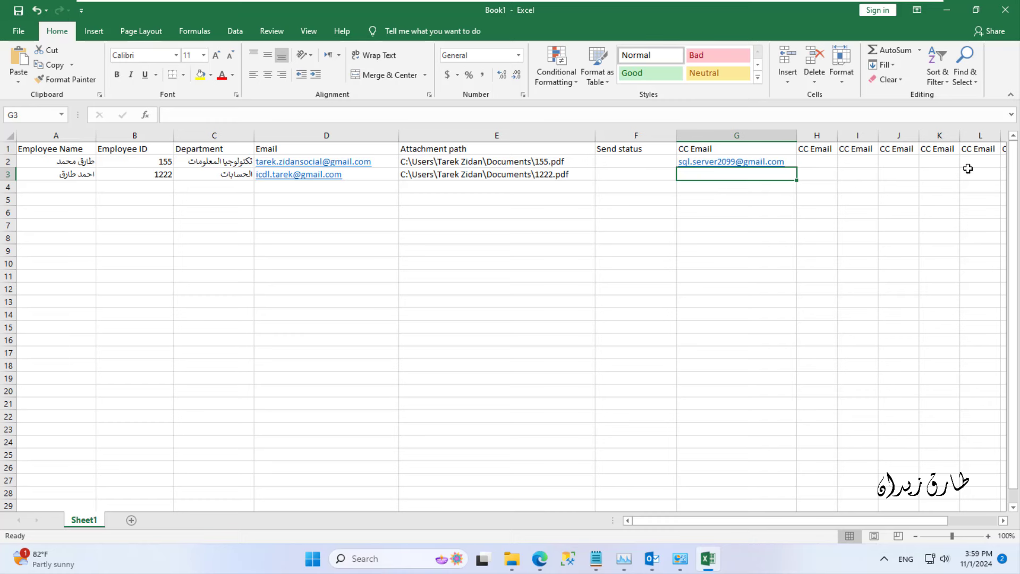
- Copy the CC email from G2 into G3
{"action": "left_click", "coordinate": [795, 157]}
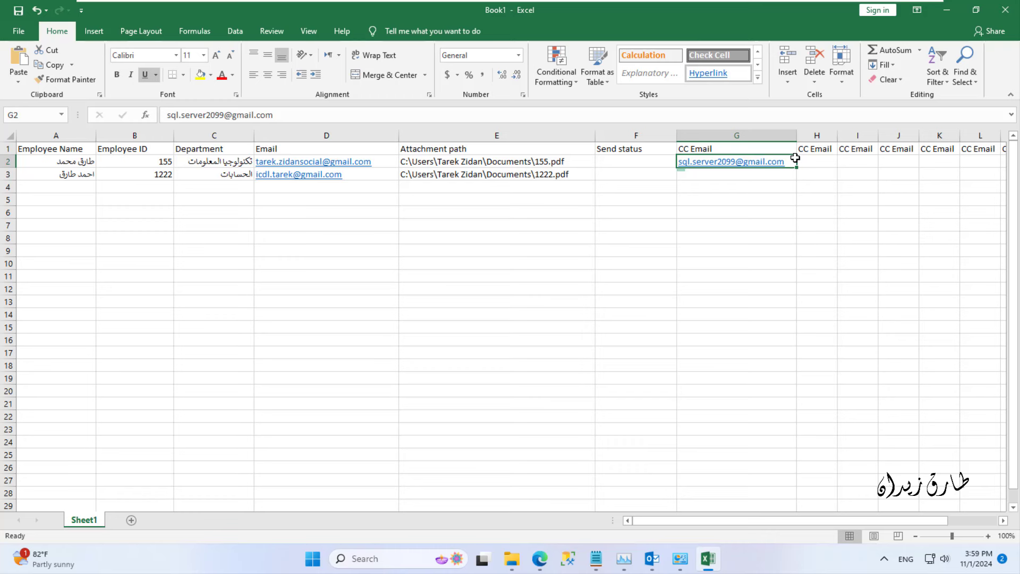
{"action": "key", "text": "ctrl+c"}
{"action": "left_click", "coordinate": [769, 175]}
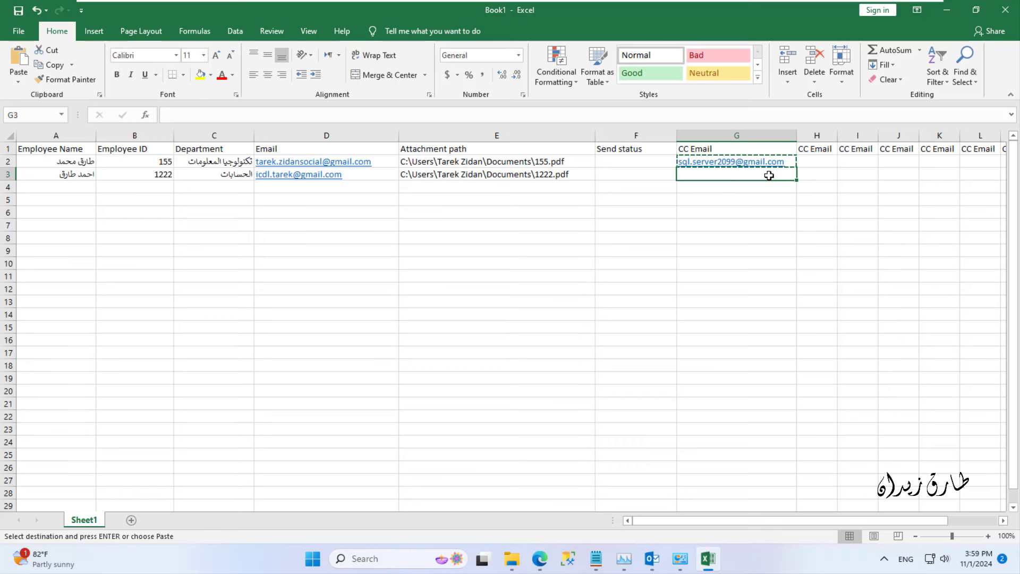
{"action": "key", "text": "ctrl+v"}
{"action": "left_click", "coordinate": [698, 225]}
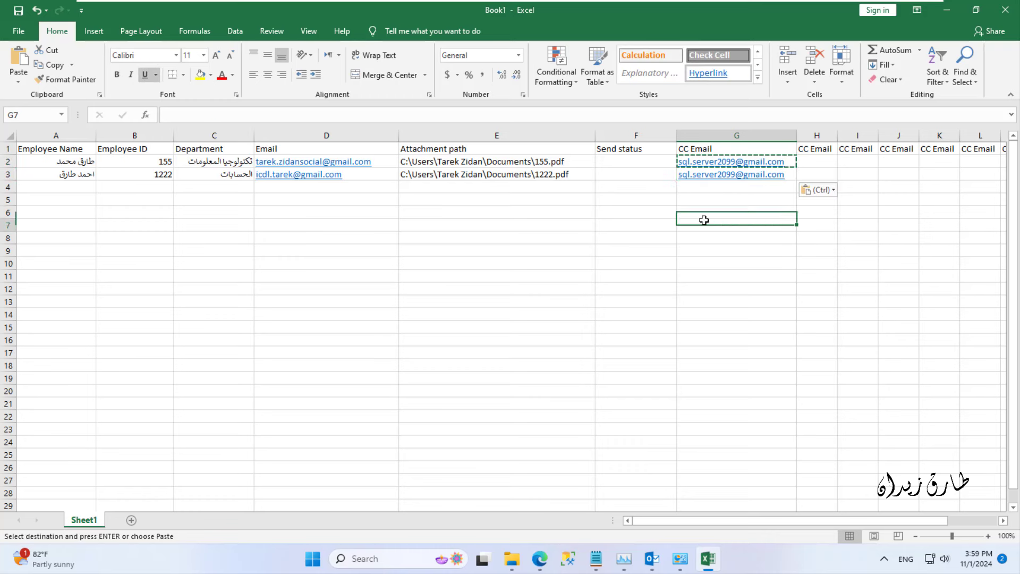
{"action": "left_click", "coordinate": [585, 176]}
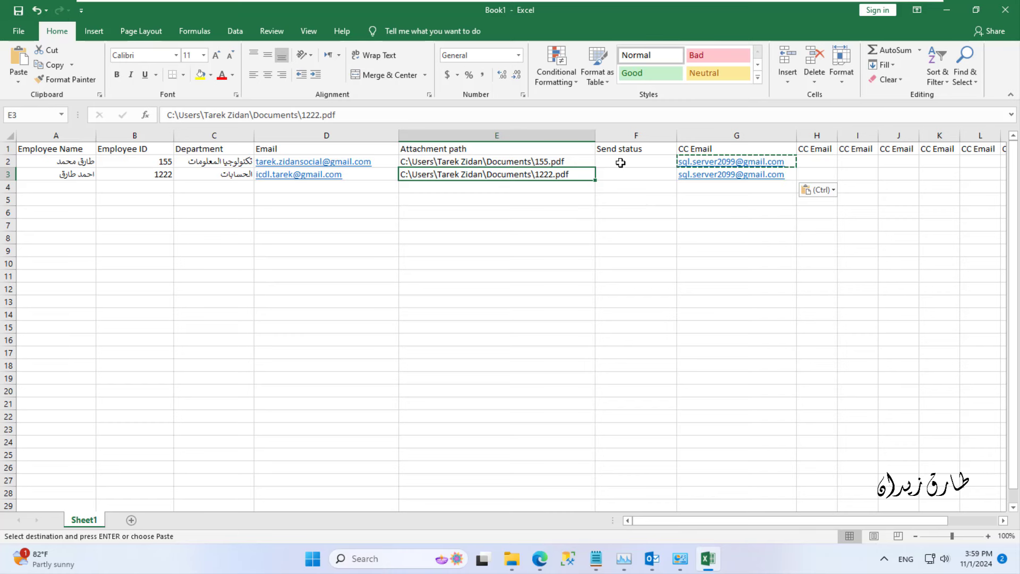
{"action": "left_click", "coordinate": [576, 260]}
- Open the VBA editor with Alt+F11 and insert a new Module1 via Insert > Module
{"action": "key", "text": "alt+F11"}
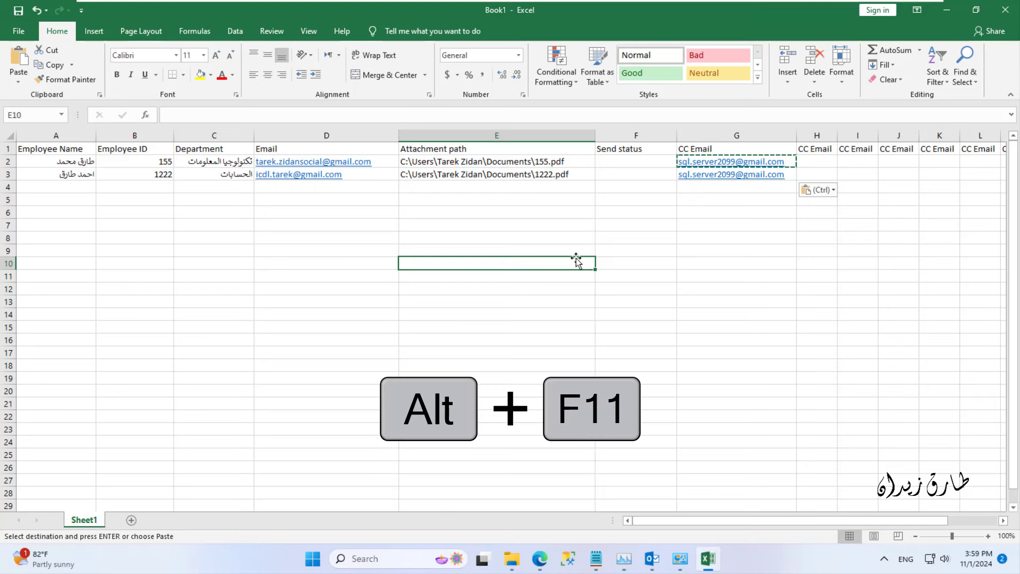
{"action": "key", "text": "alt"}
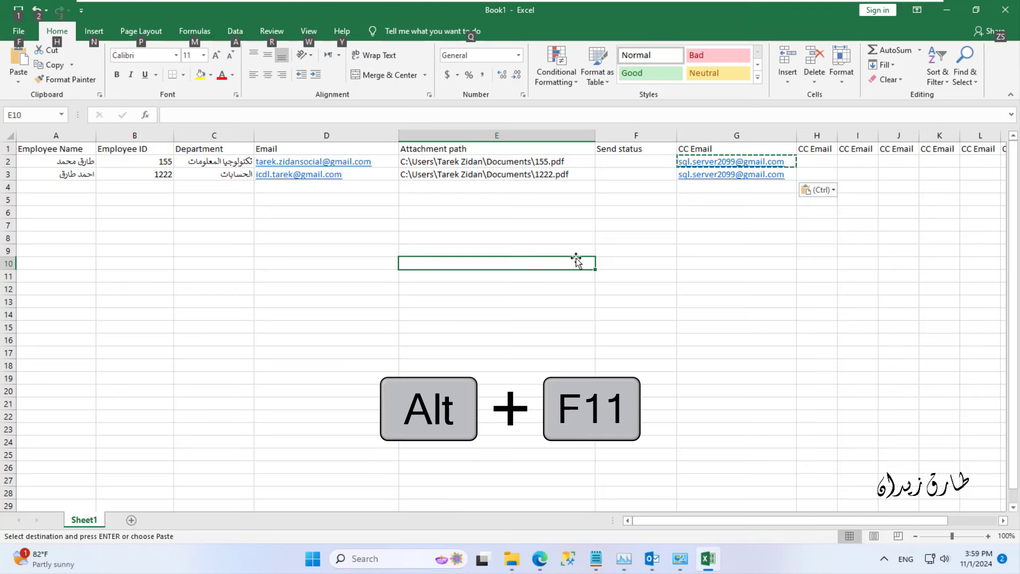
{"action": "key", "text": "alt+F11"}
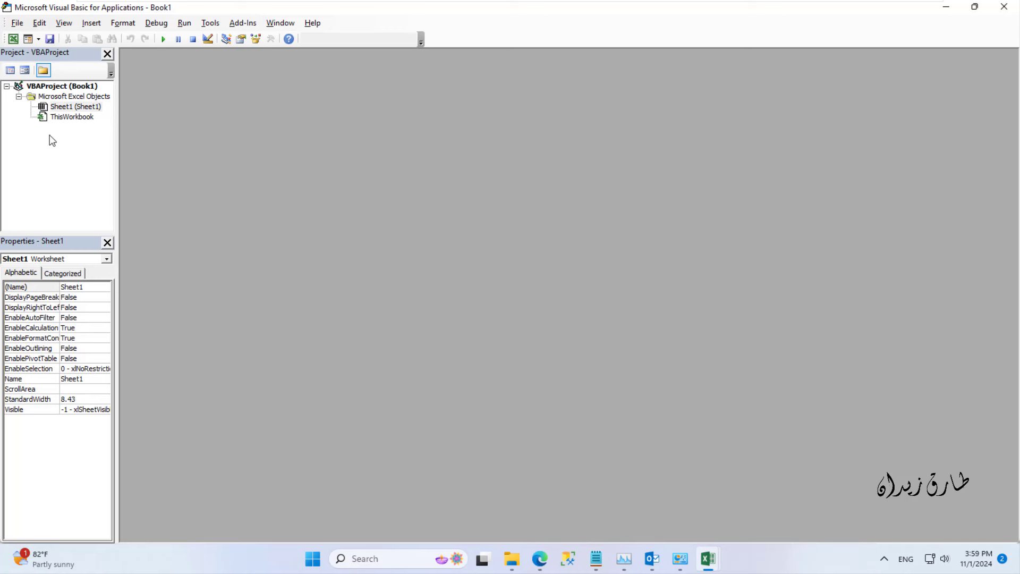
{"action": "left_click", "coordinate": [91, 23]}
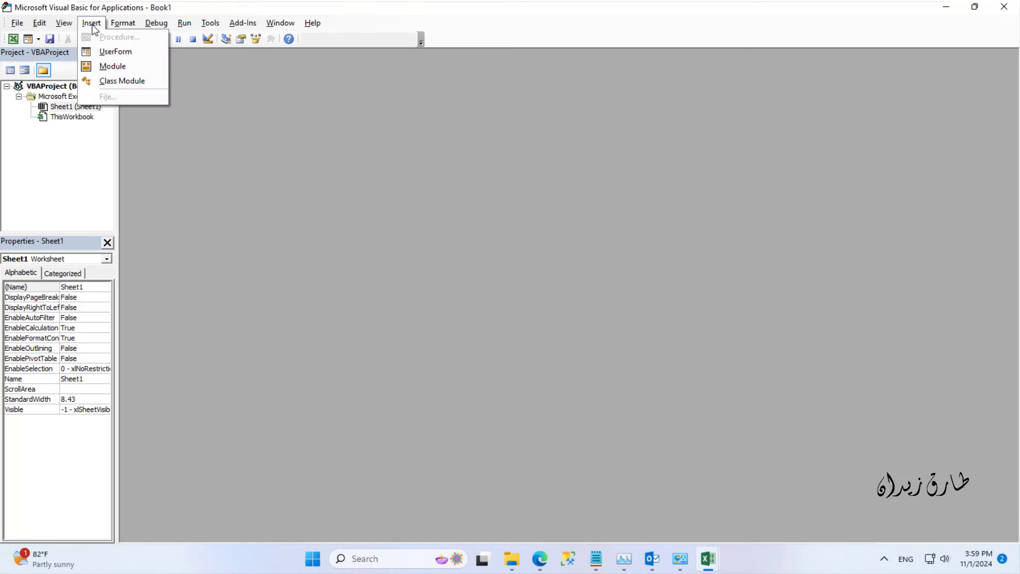
{"action": "left_click", "coordinate": [120, 65]}
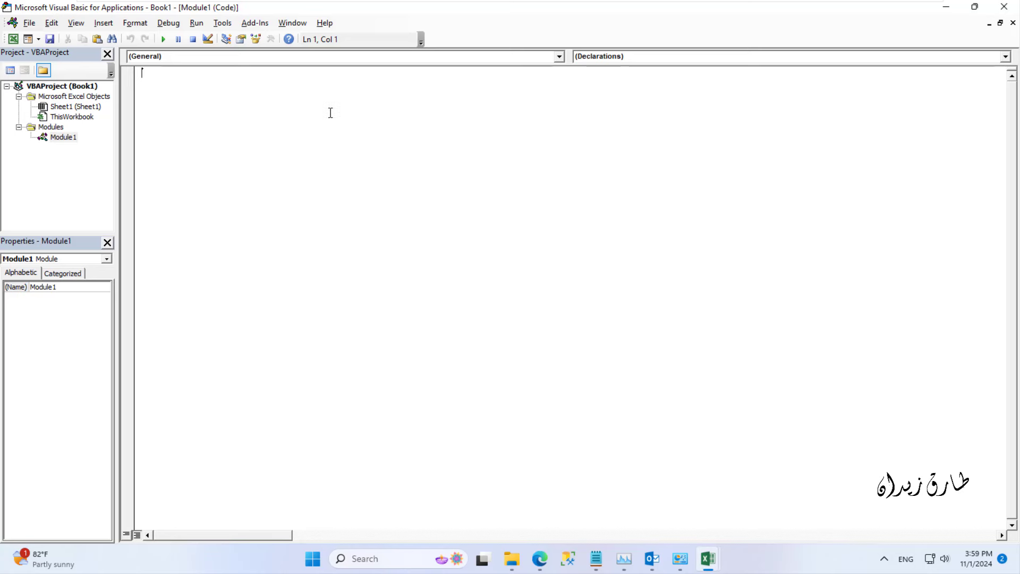
- Copy all the SendEmails code from the Notepad file into Module1's code window
{"action": "left_click", "coordinate": [596, 557]}
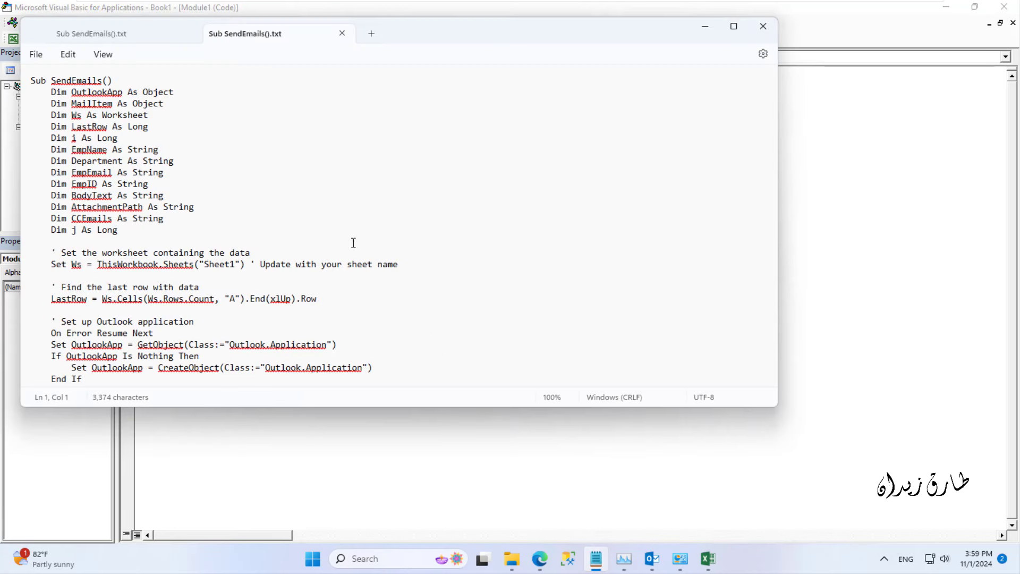
{"action": "key", "text": "ctrl+a"}
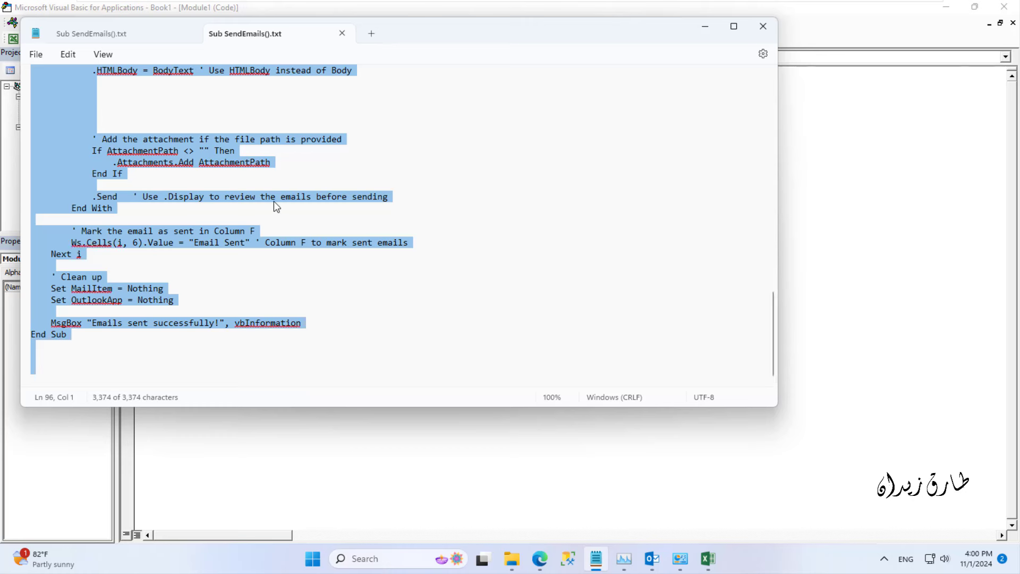
{"action": "right_click", "coordinate": [282, 166]}
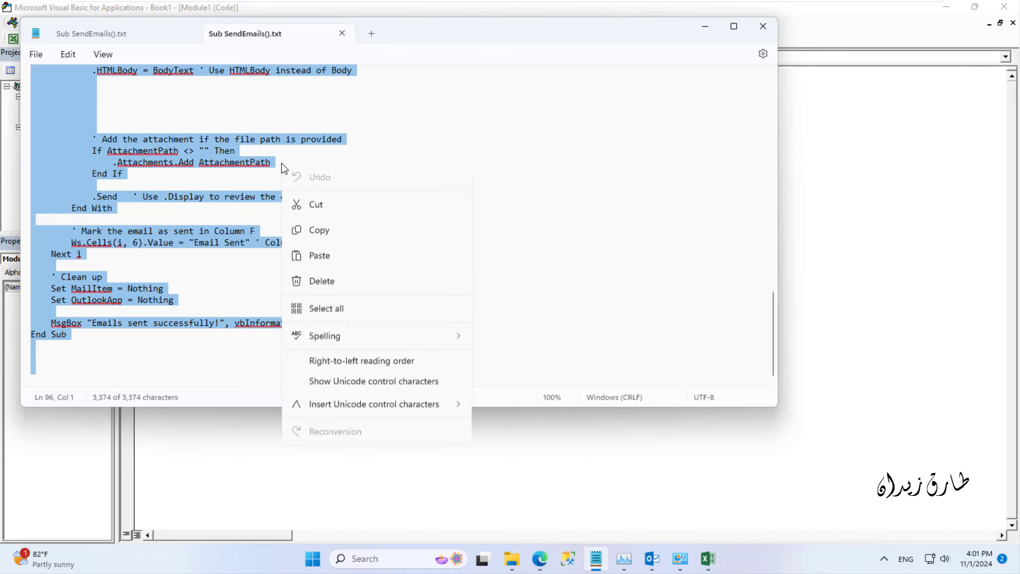
{"action": "left_click", "coordinate": [319, 242]}
{"action": "left_click", "coordinate": [822, 225]}
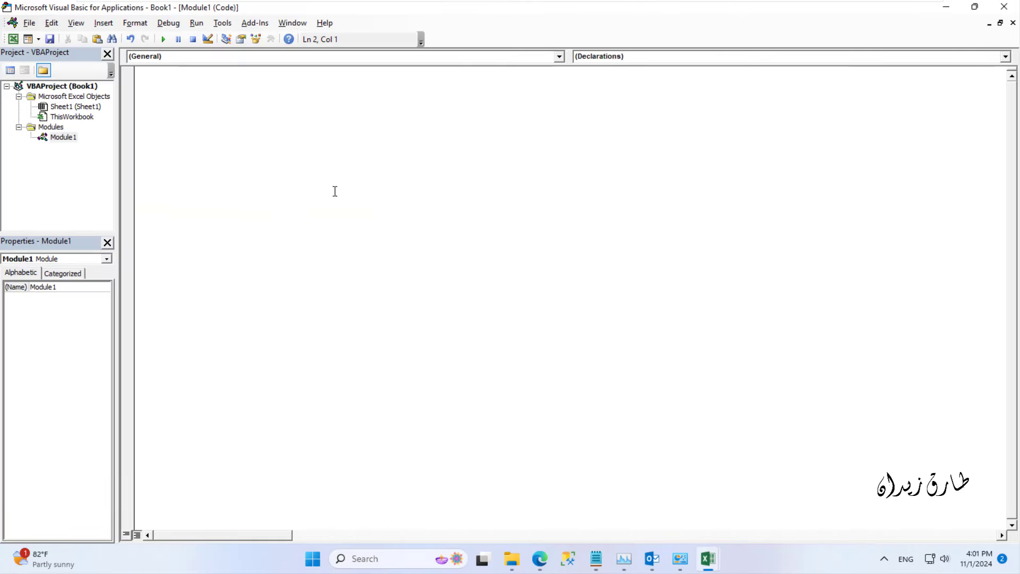
{"action": "right_click", "coordinate": [293, 168]}
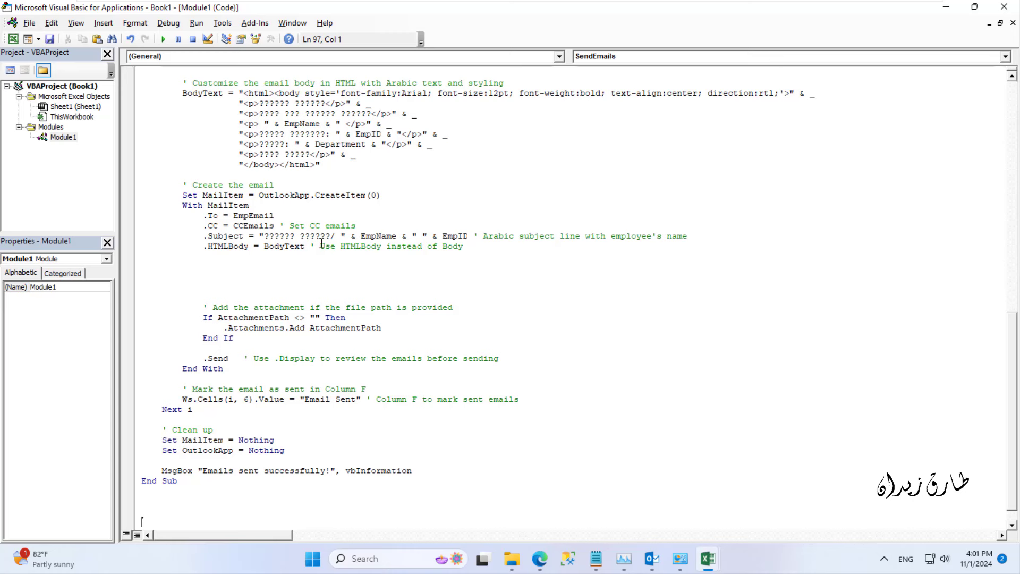
{"action": "left_click_drag", "start_coordinate": [332, 237], "coordinate": [265, 238]}
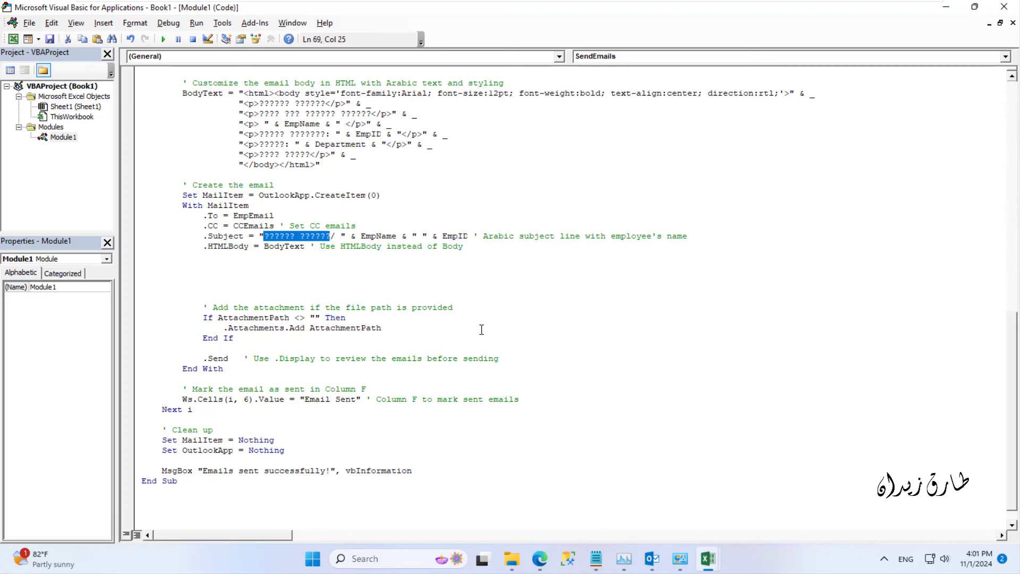
{"action": "mouse_move", "coordinate": [652, 559]}
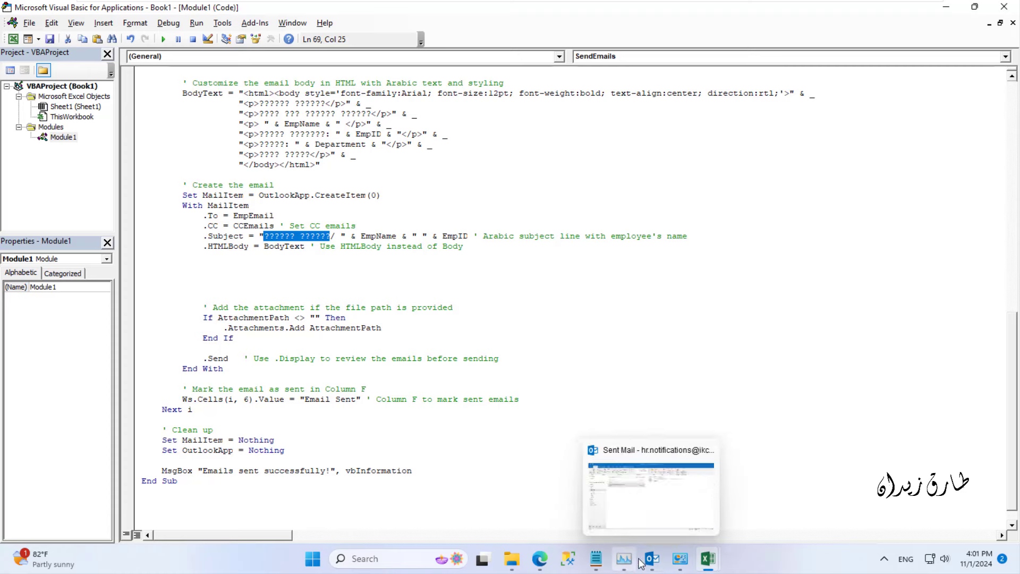
{"action": "left_click", "coordinate": [596, 558]}
{"action": "scroll", "coordinate": [526, 213], "scroll_direction": "up", "scroll_amount": 4}
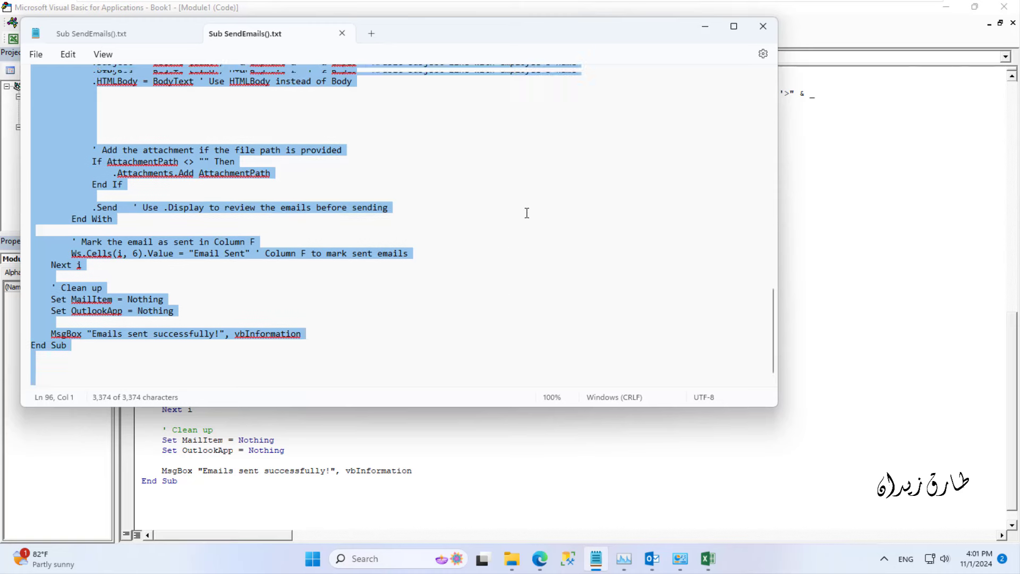
{"action": "scroll", "coordinate": [526, 213], "scroll_direction": "down", "scroll_amount": 1}
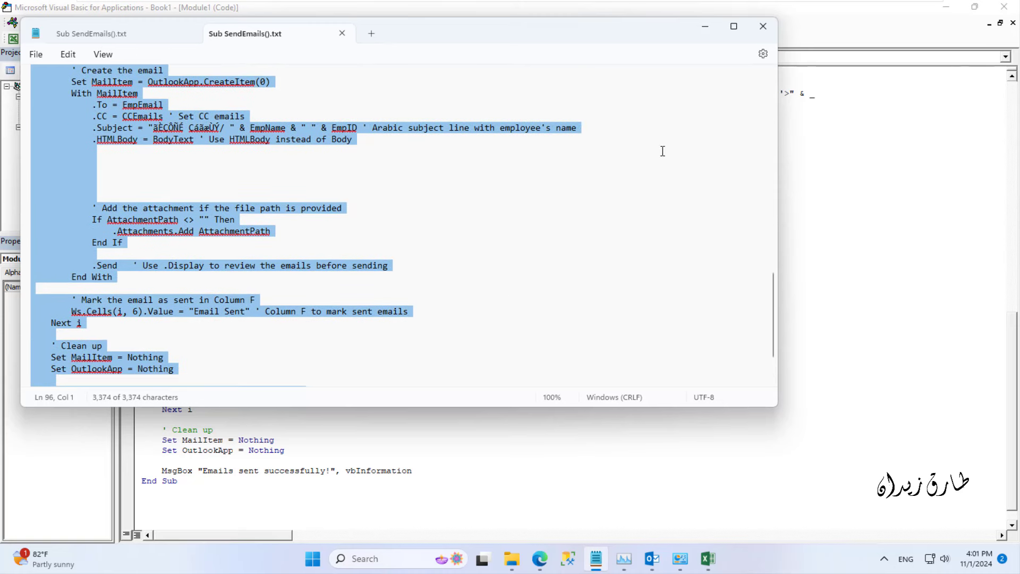
{"action": "left_click", "coordinate": [707, 27]}
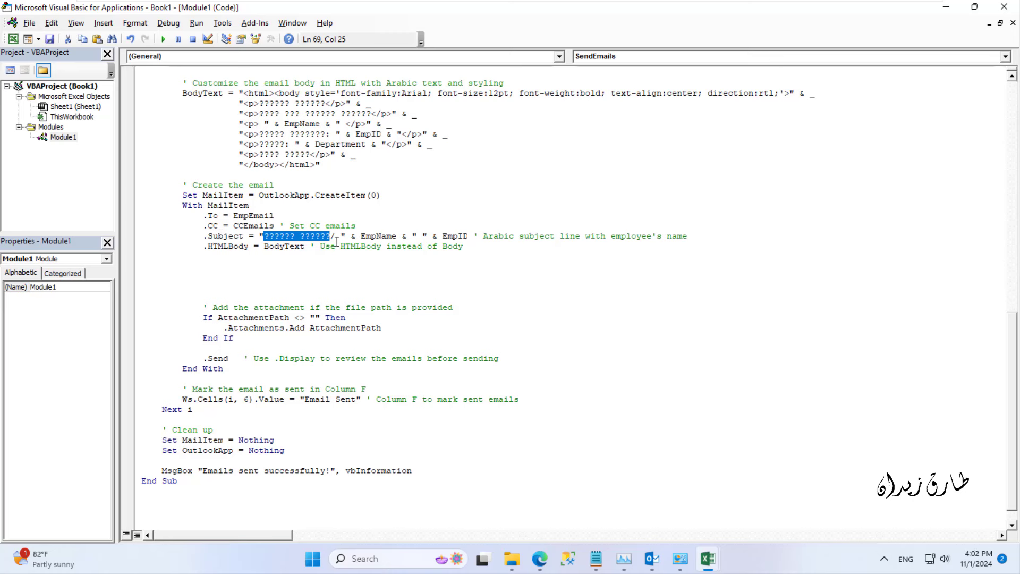
- Replace the '??????' Subject placeholder with the Arabic text 'مباشرة العمظف'
{"action": "key", "text": "Delete"}
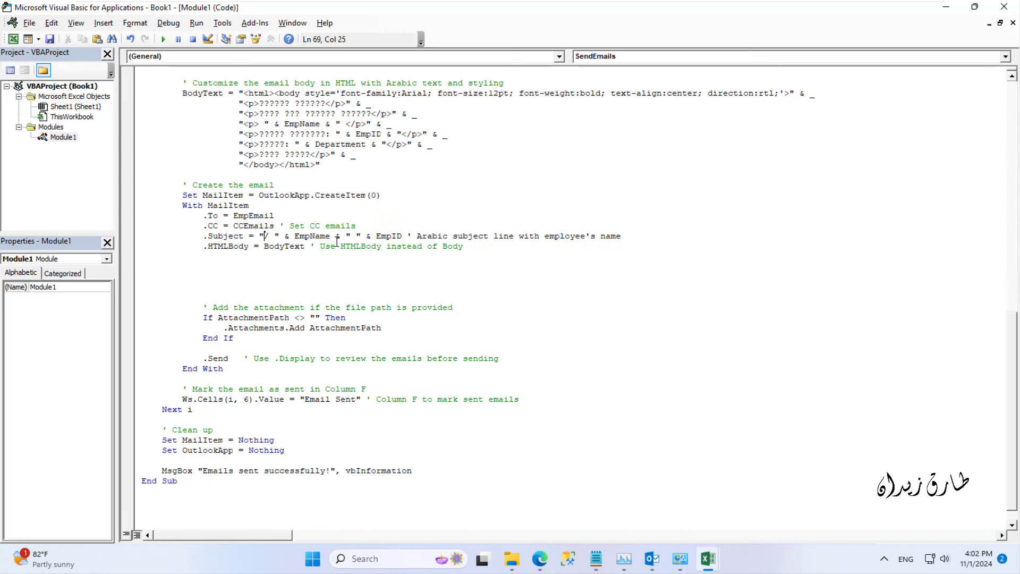
{"action": "key", "text": "alt+shift"}
{"action": "type", "text": "مباشرة العم"}
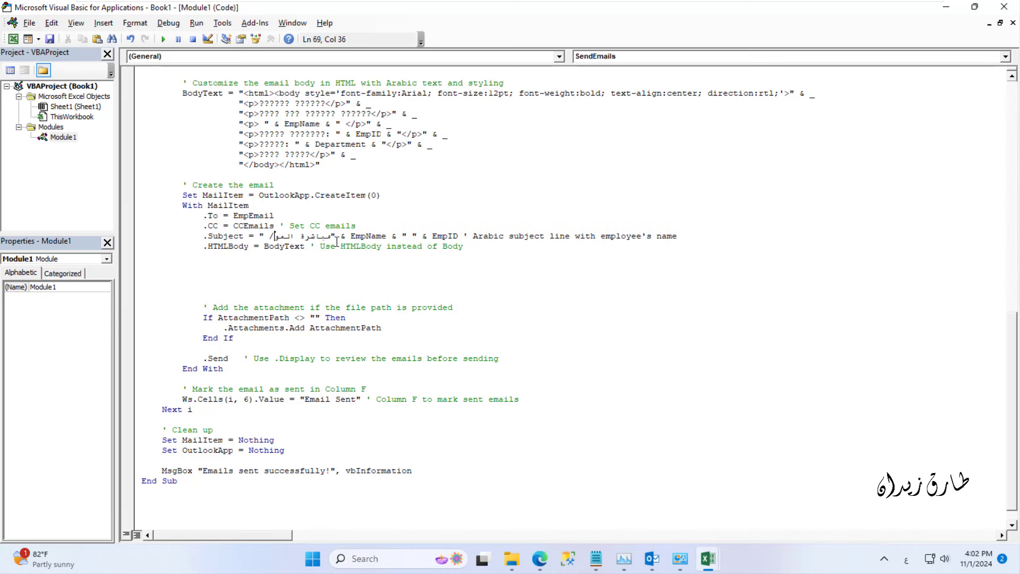
{"action": "type", "text": "ظف"}
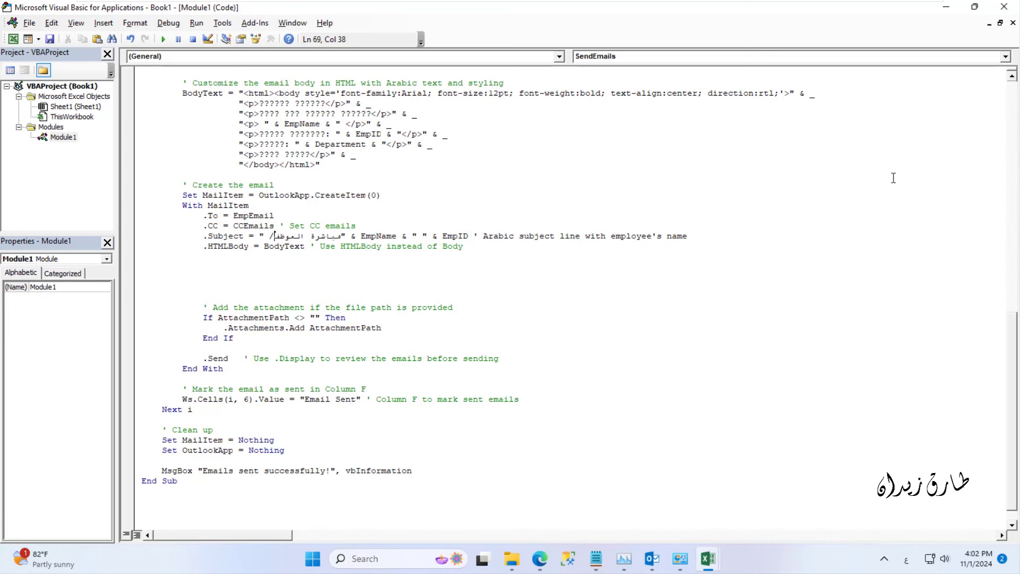
{"action": "scroll", "coordinate": [385, 208], "scroll_direction": "up", "scroll_amount": 2}
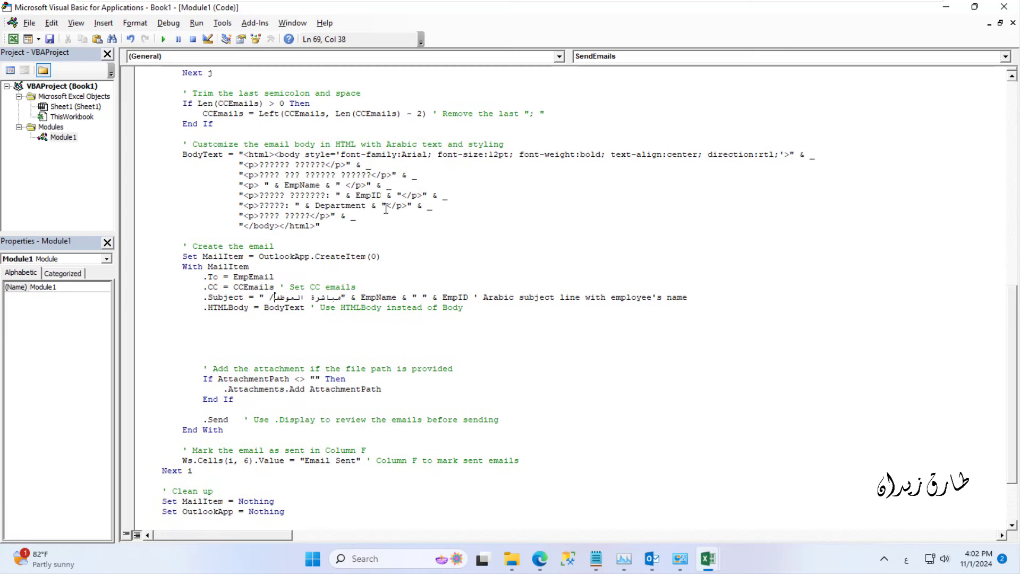
- Replace the greeting and attachment-line placeholders with 'السادة الكرام' and 'مرفق لكم مباشرة الموظف'
{"action": "left_click_drag", "start_coordinate": [326, 164], "coordinate": [255, 164]}
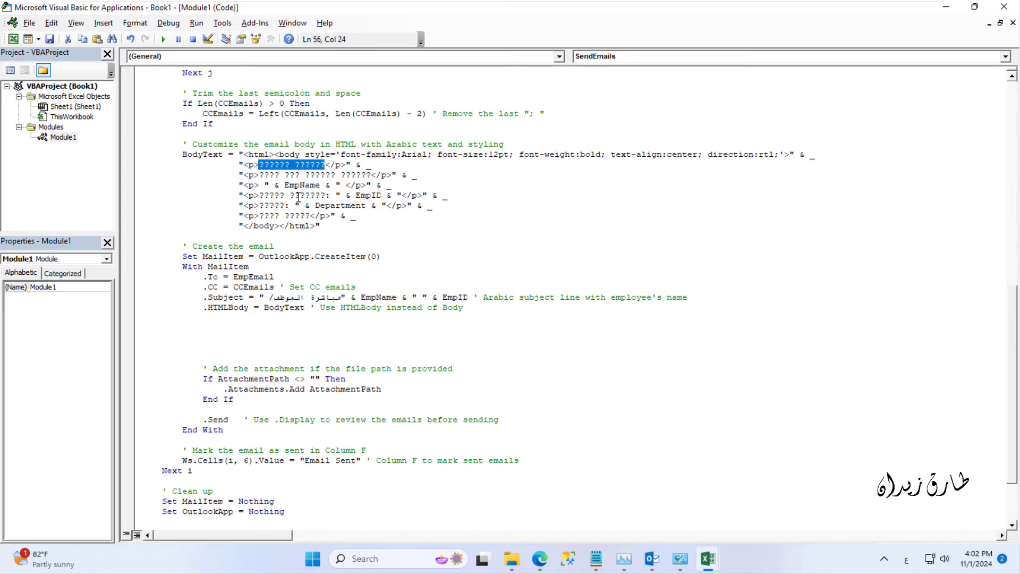
{"action": "type", "text": "السا"}
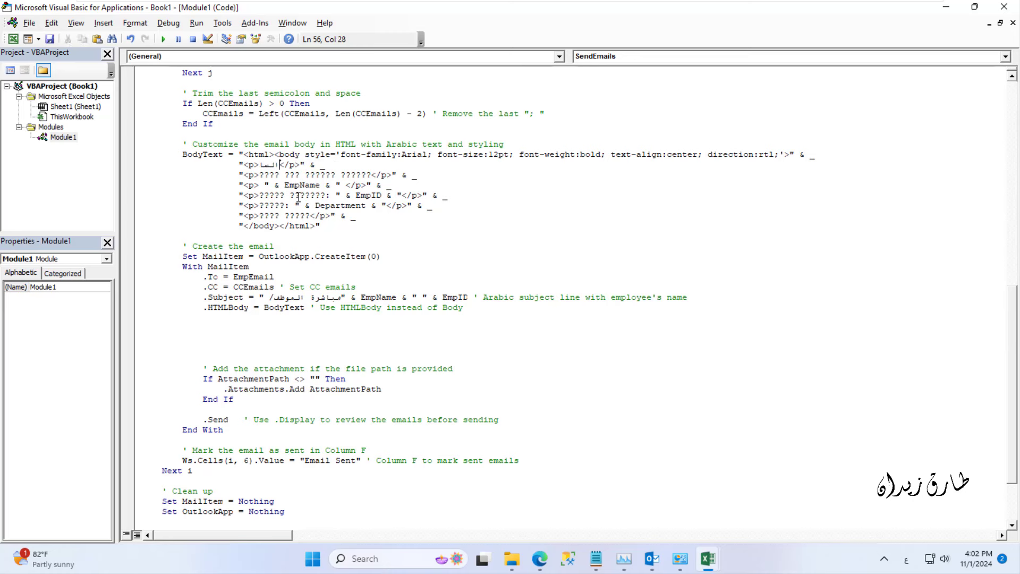
{"action": "type", "text": "دة الكر"}
{"action": "type", "text": "ام"}
{"action": "left_click_drag", "start_coordinate": [372, 175], "coordinate": [259, 174]}
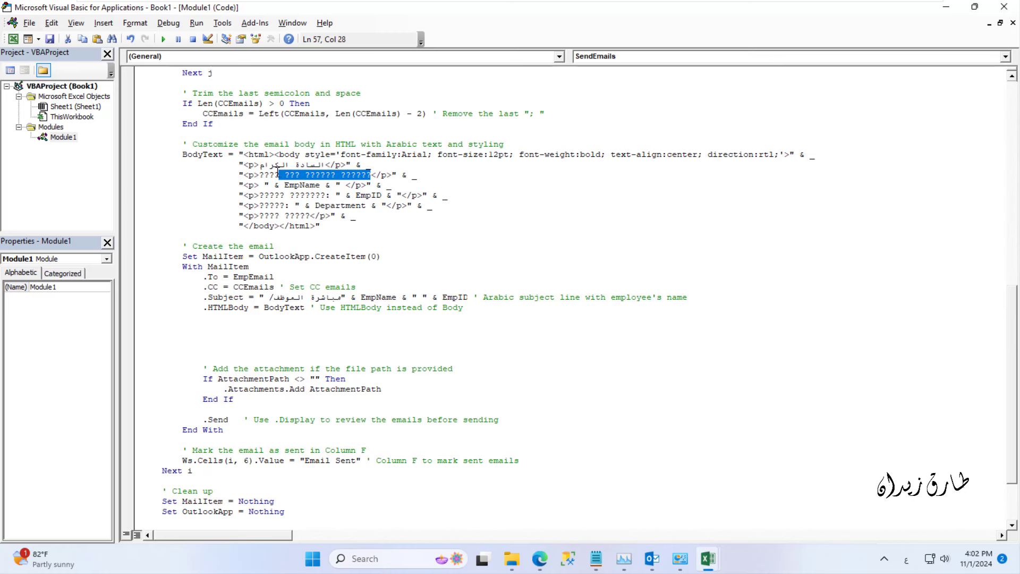
{"action": "type", "text": "مر"}
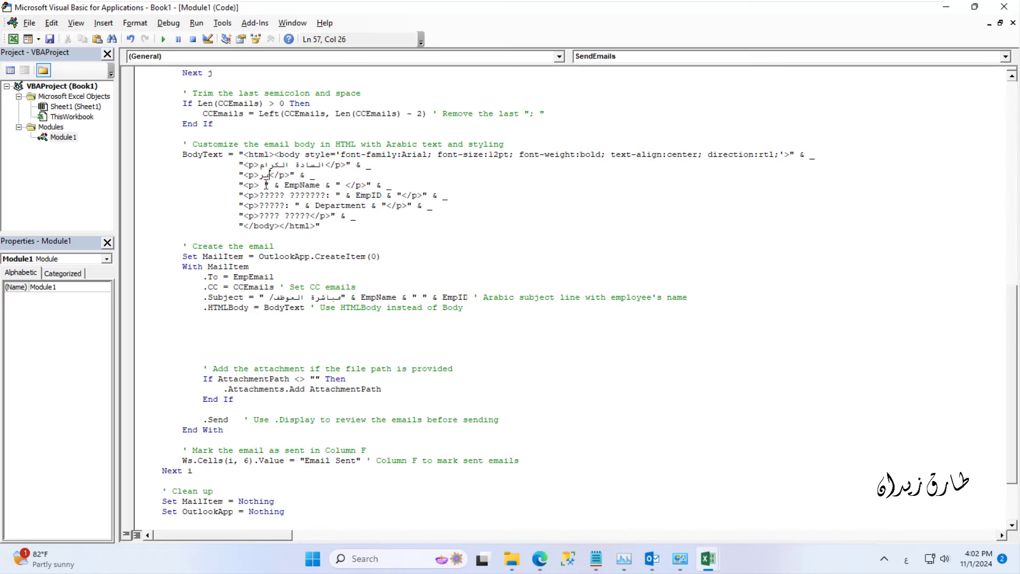
{"action": "type", "text": "فق لكم مبا"}
{"action": "type", "text": "شرة الموظف"}
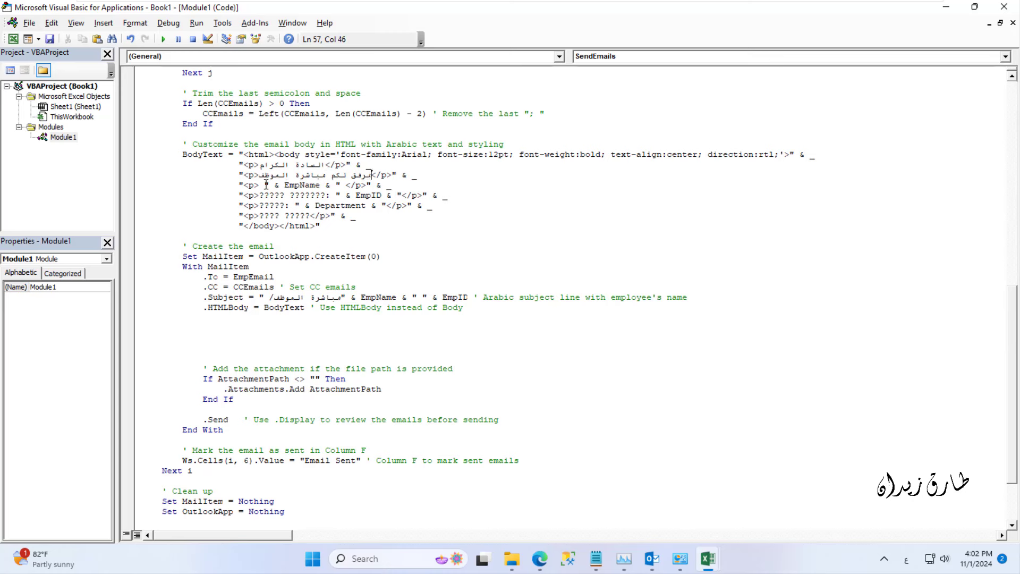
{"action": "double_click", "coordinate": [303, 186]}
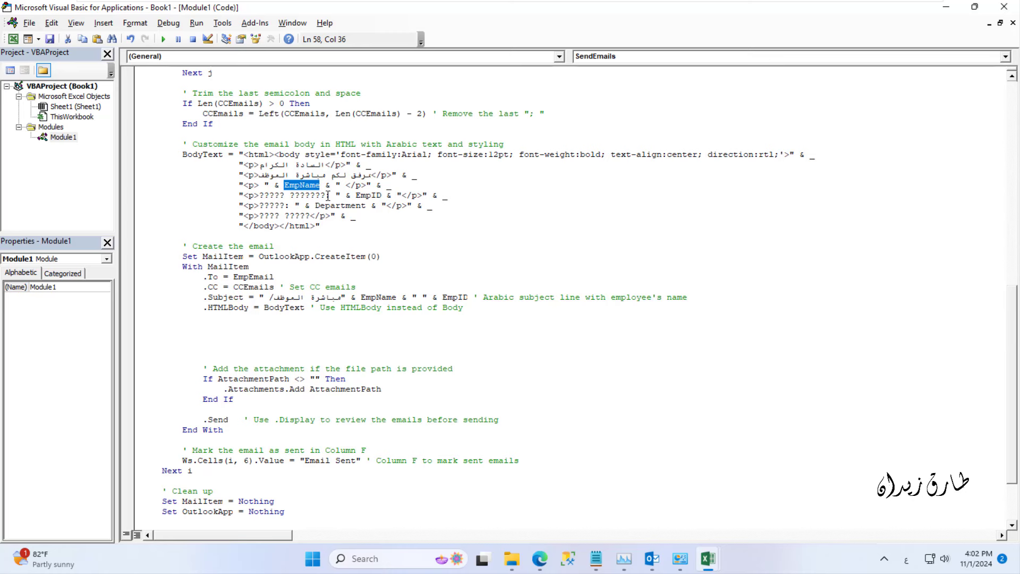
- Replace the ID, department and closing placeholders with 'الرقم الوظيفي', 'القسم' and 'ولكم الشكر'
{"action": "left_click", "coordinate": [326, 195]}
{"action": "left_click", "coordinate": [263, 194], "text": "shift"}
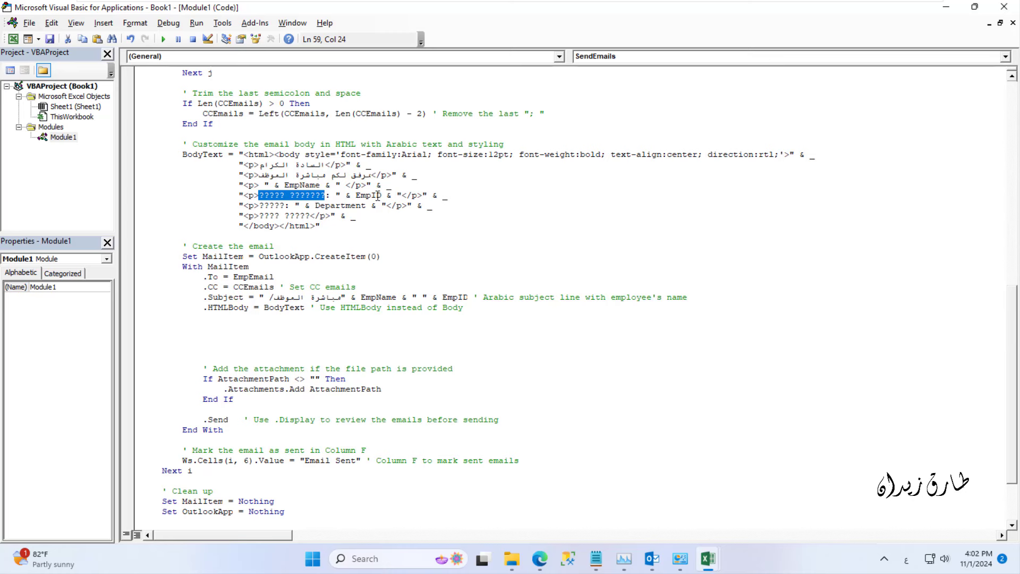
{"action": "type", "text": "الرقم الوظي"}
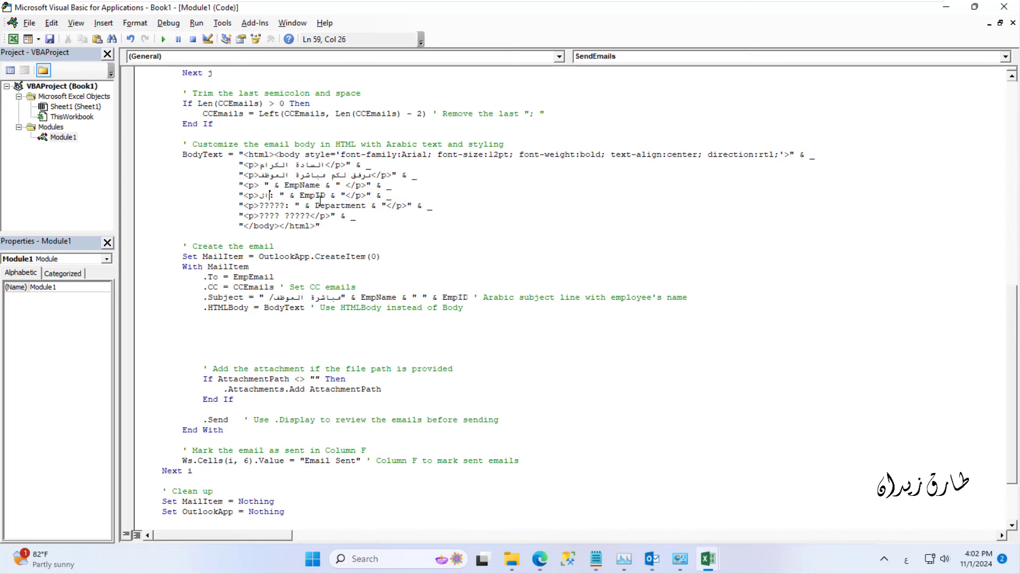
{"action": "type", "text": "في"}
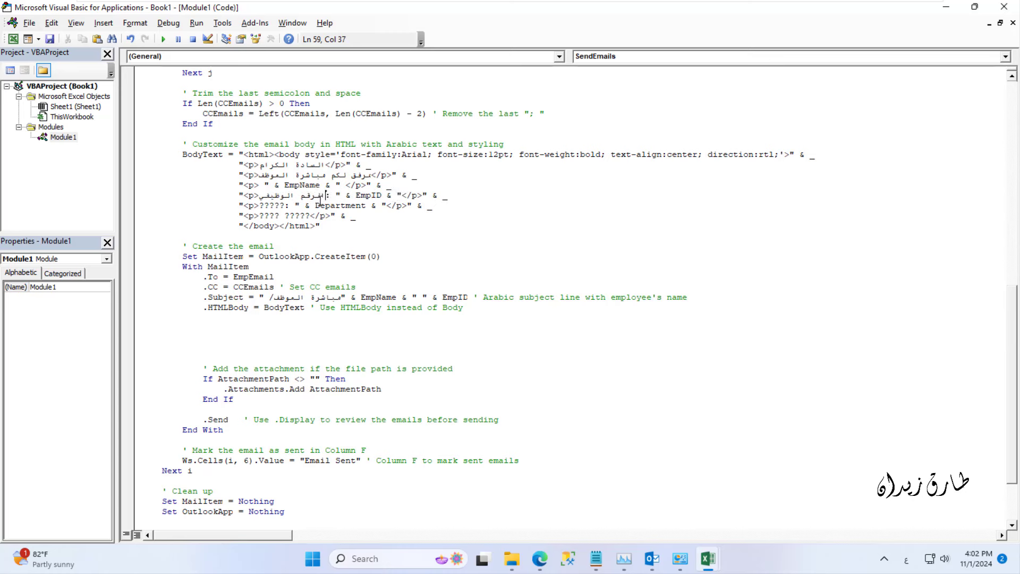
{"action": "left_click_drag", "start_coordinate": [285, 205], "coordinate": [259, 205]}
{"action": "type", "text": "الق"}
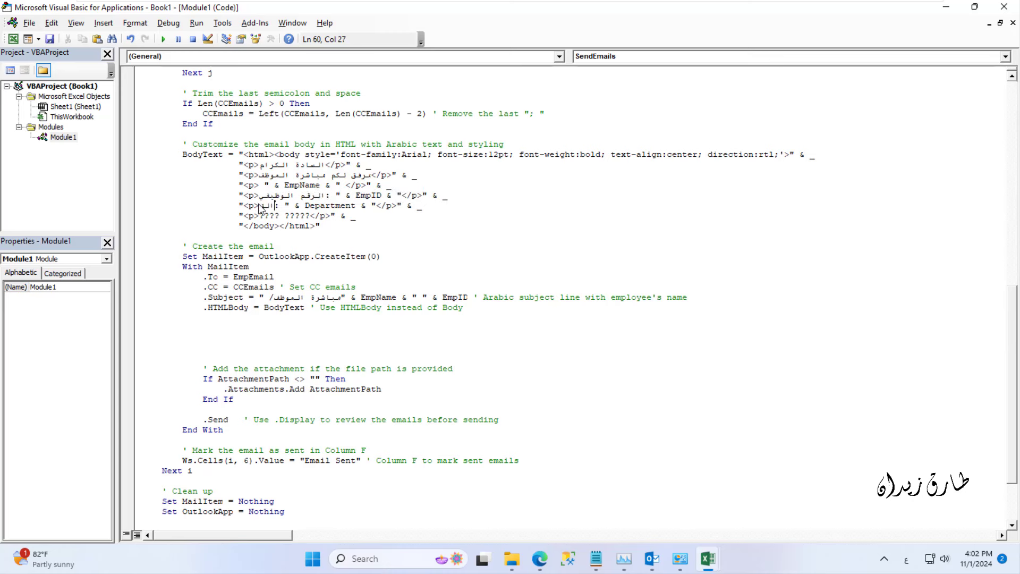
{"action": "type", "text": "سم"}
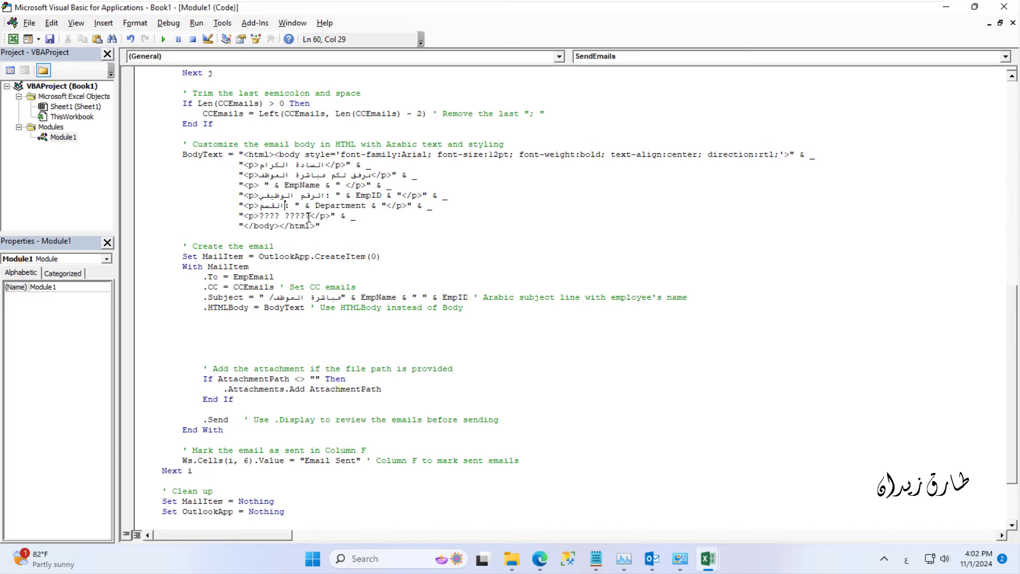
{"action": "left_click_drag", "start_coordinate": [311, 215], "coordinate": [265, 215]}
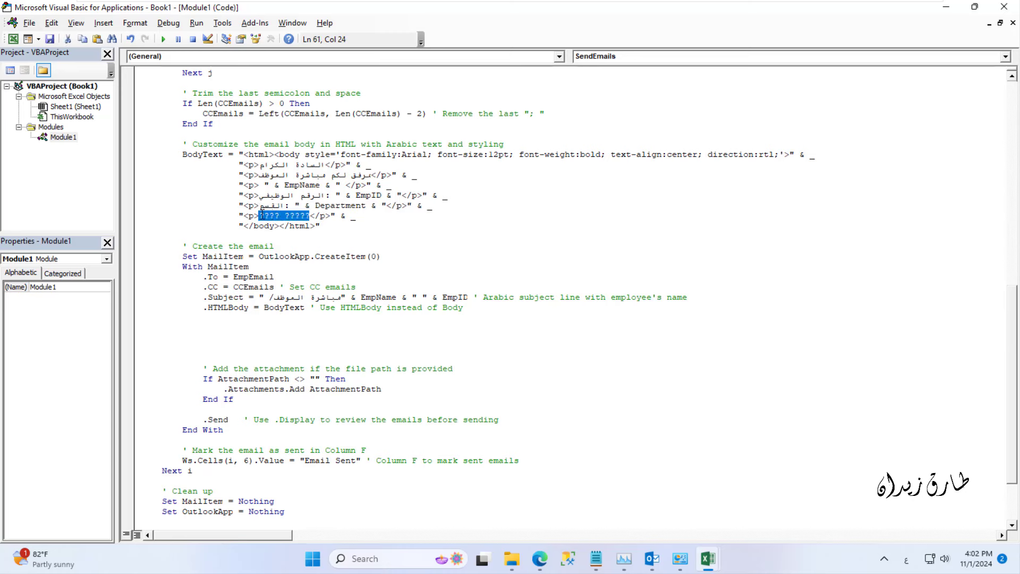
{"action": "type", "text": "ولكم "}
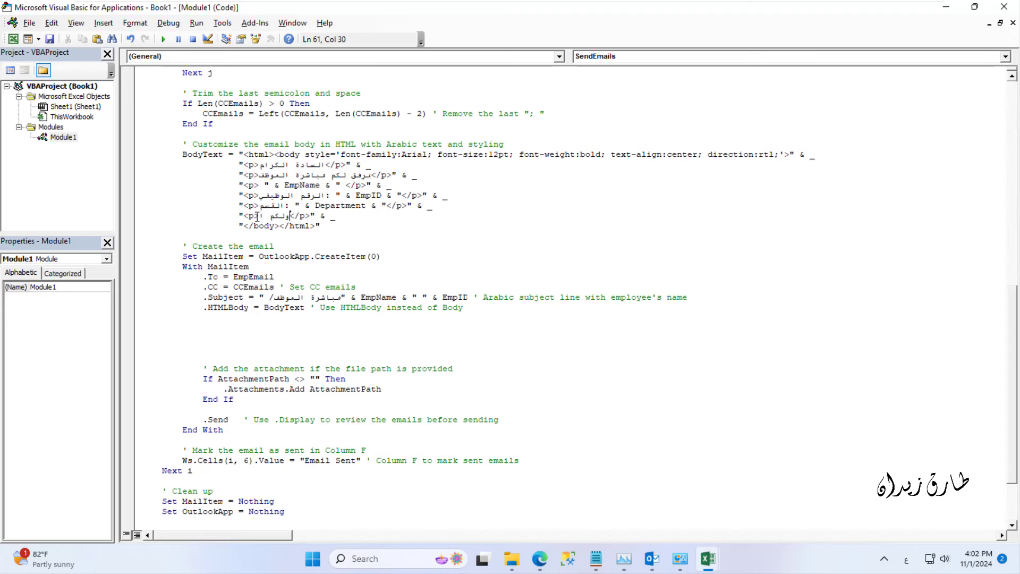
{"action": "type", "text": "الشكر"}
{"action": "left_click_drag", "start_coordinate": [1012, 342], "coordinate": [1011, 137]}
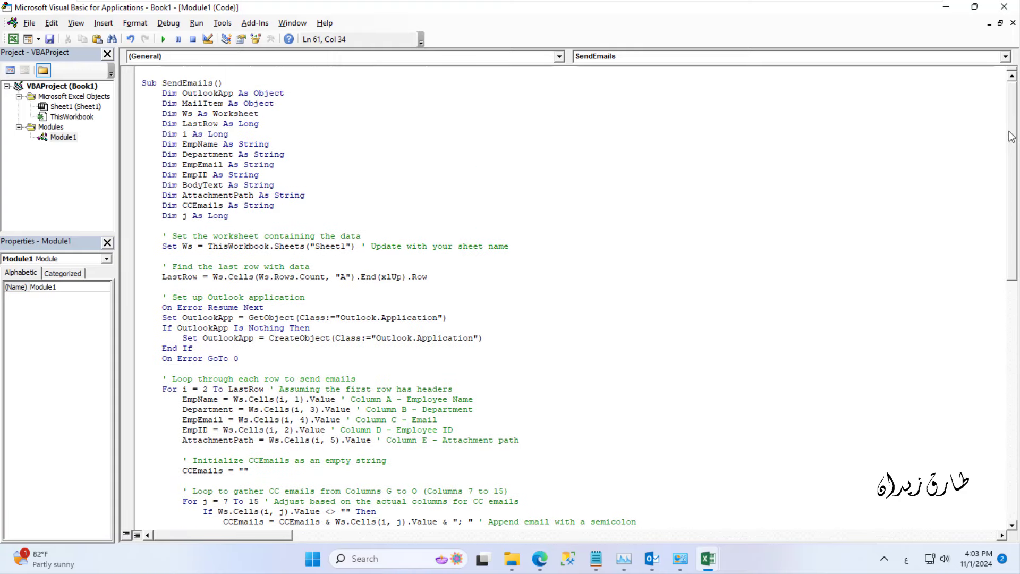
{"action": "left_click_drag", "start_coordinate": [1011, 137], "coordinate": [1011, 185]}
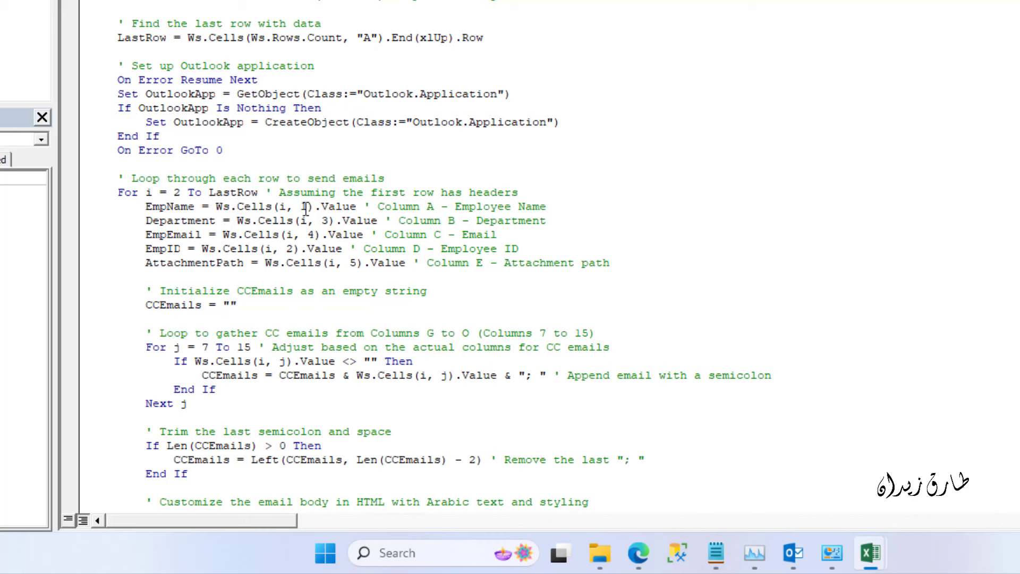
{"action": "double_click", "coordinate": [303, 206]}
{"action": "double_click", "coordinate": [194, 207]}
{"action": "left_click_drag", "start_coordinate": [143, 209], "coordinate": [144, 207]}
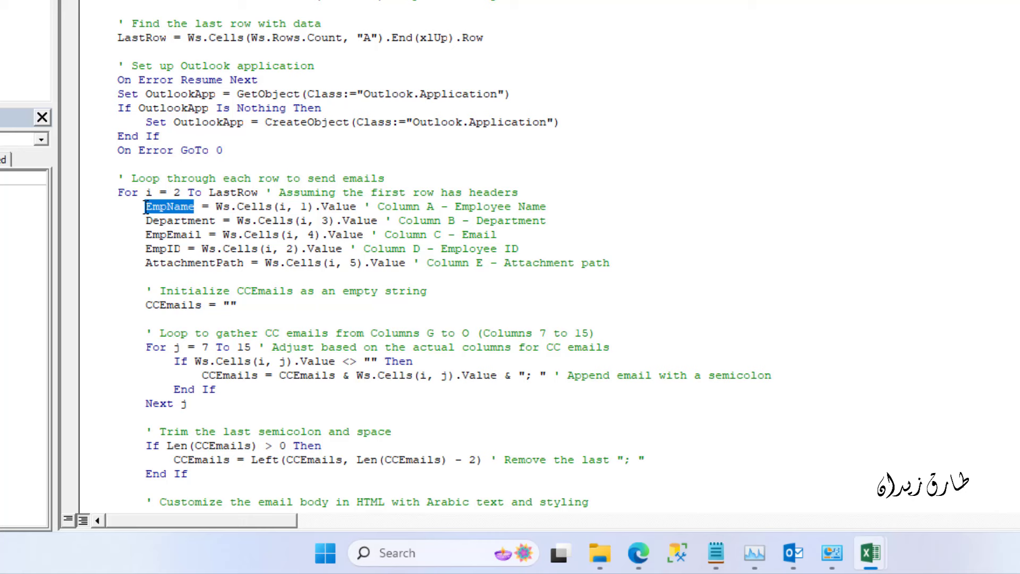
{"action": "double_click", "coordinate": [305, 206]}
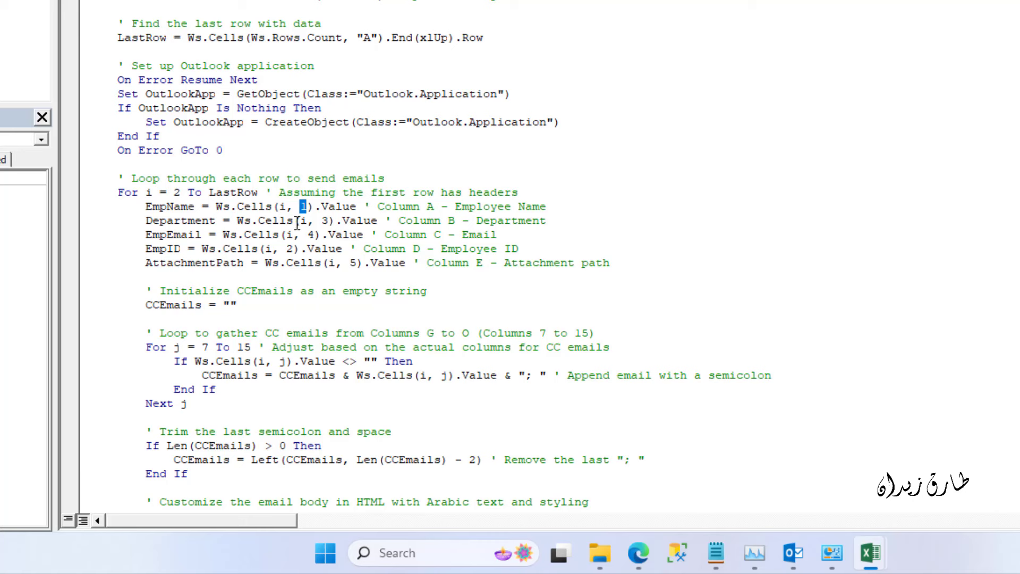
{"action": "double_click", "coordinate": [175, 193]}
{"action": "double_click", "coordinate": [303, 206]}
{"action": "left_click_drag", "start_coordinate": [194, 207], "coordinate": [166, 206]}
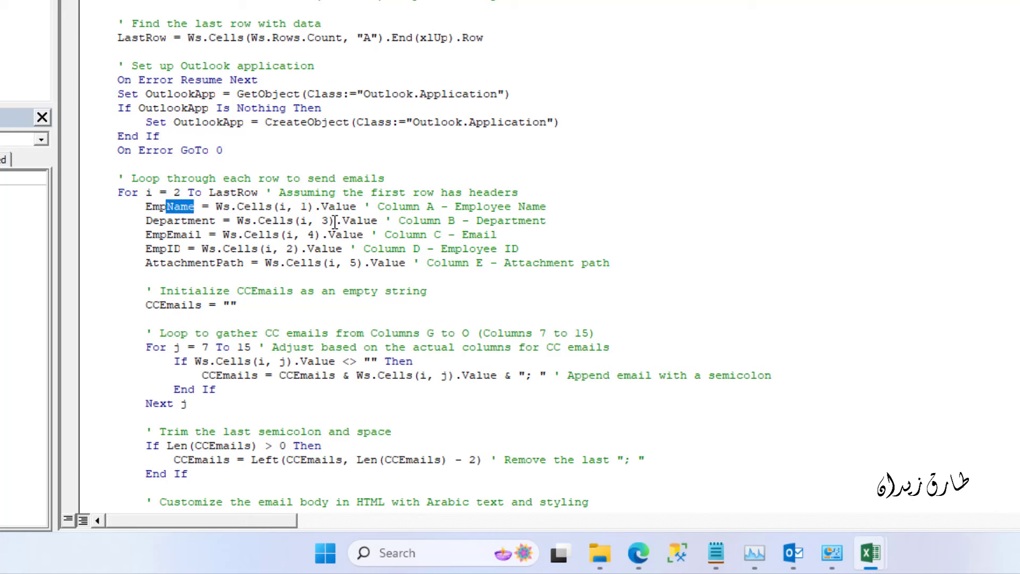
{"action": "double_click", "coordinate": [289, 248]}
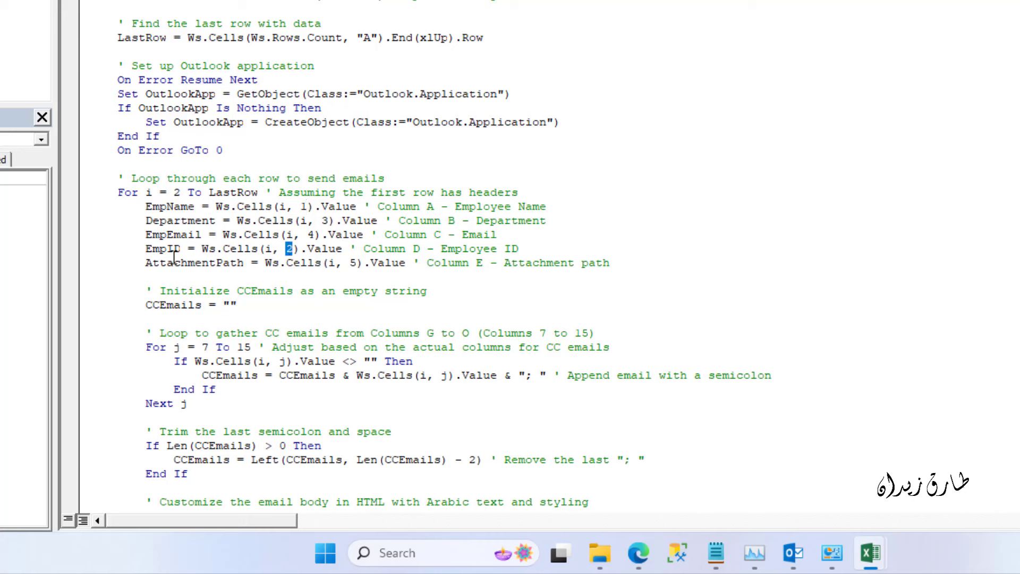
{"action": "left_click_drag", "start_coordinate": [180, 248], "coordinate": [145, 248]}
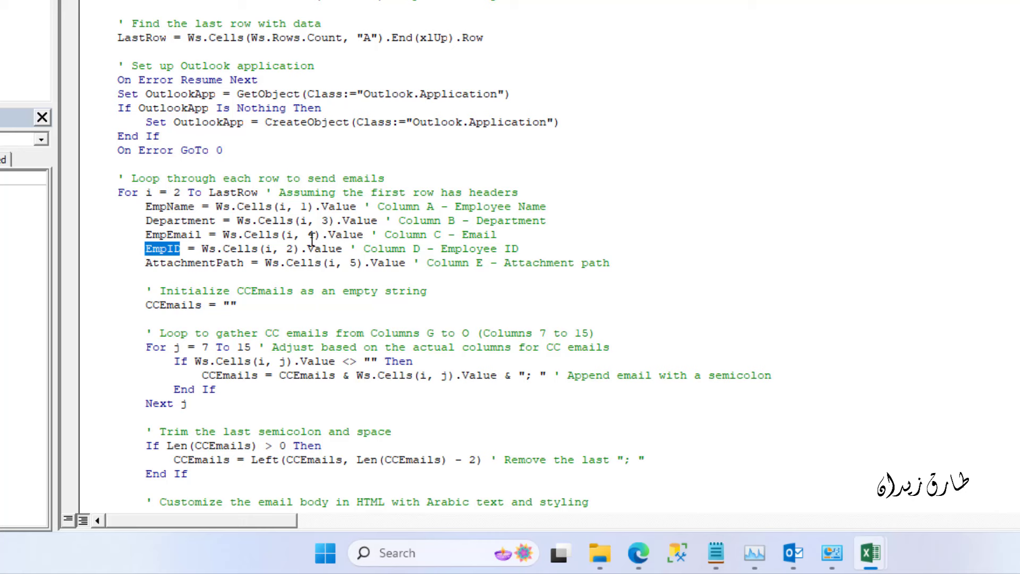
{"action": "left_click", "coordinate": [321, 220]}
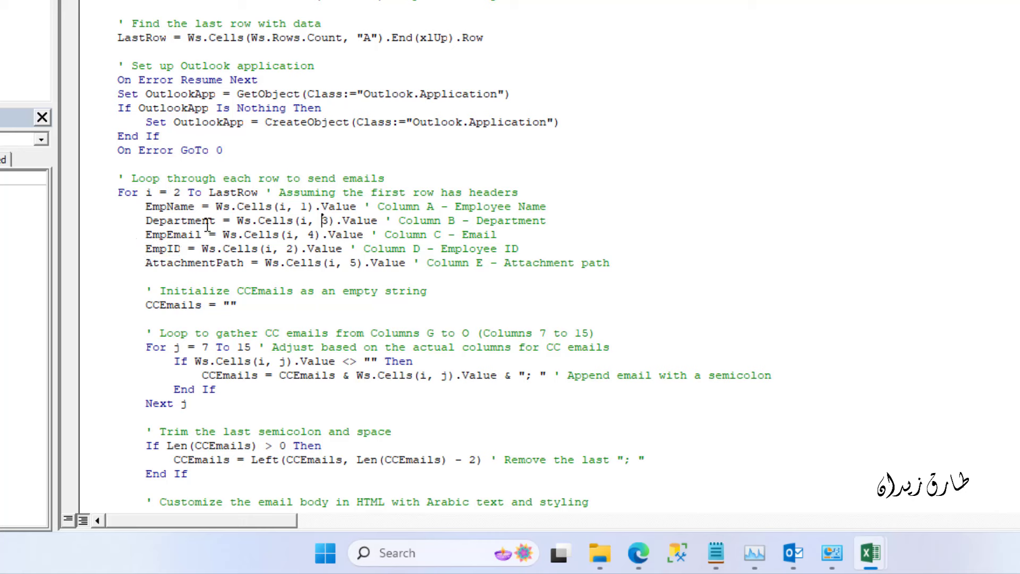
{"action": "double_click", "coordinate": [310, 234]}
{"action": "left_click_drag", "start_coordinate": [209, 234], "coordinate": [144, 234]}
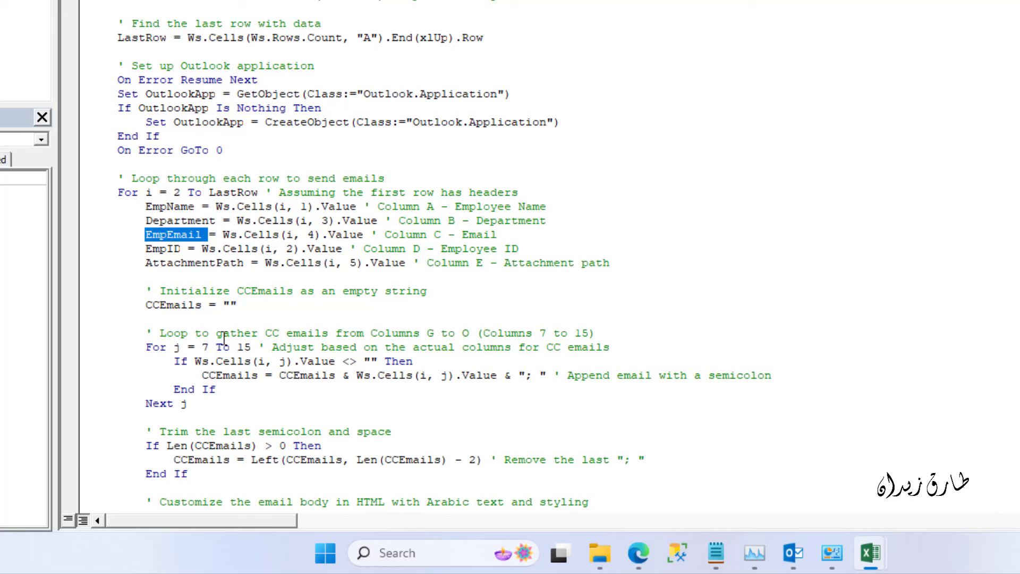
{"action": "left_click", "coordinate": [234, 307]}
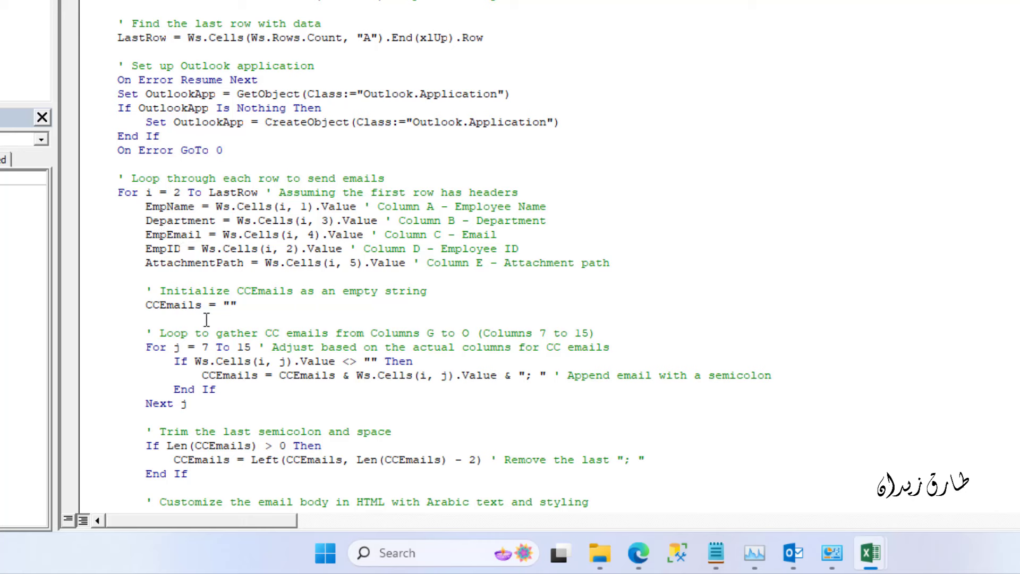
{"action": "double_click", "coordinate": [204, 347]}
{"action": "scroll", "coordinate": [532, 255], "scroll_direction": "down", "scroll_amount": 2}
{"action": "scroll", "coordinate": [531, 255], "scroll_direction": "down", "scroll_amount": 1}
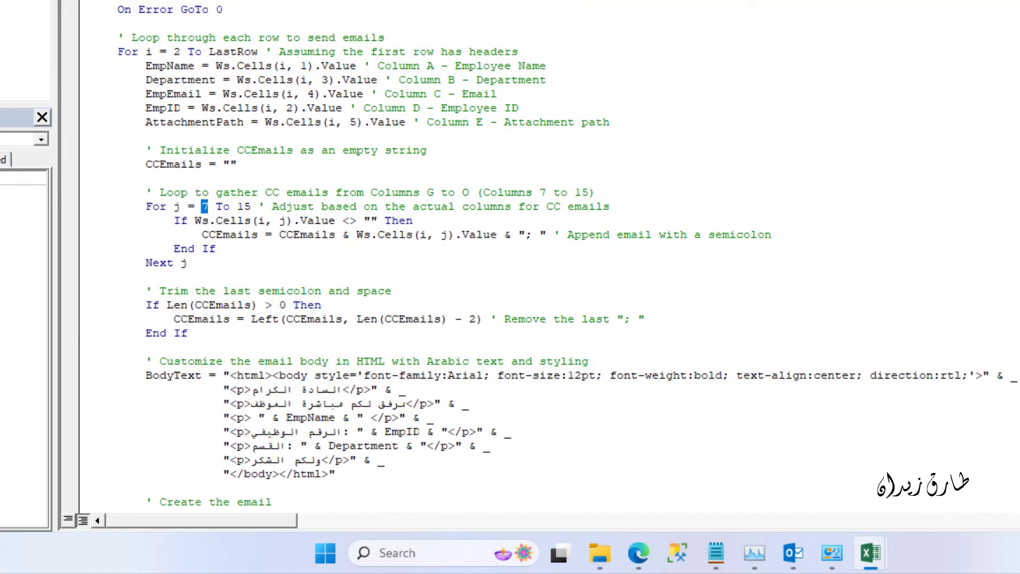
{"action": "scroll", "coordinate": [531, 255], "scroll_direction": "down", "scroll_amount": 2}
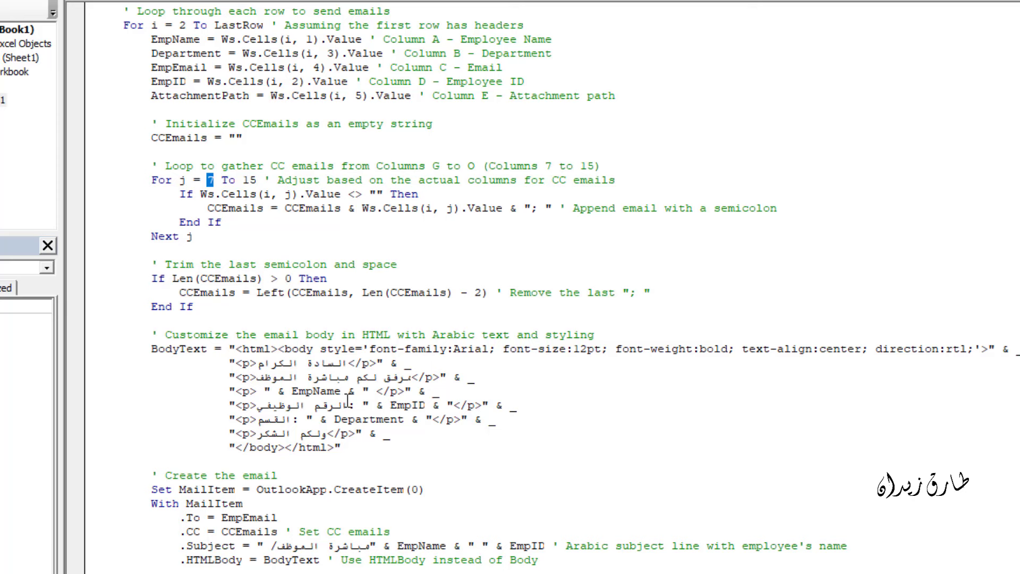
{"action": "left_click_drag", "start_coordinate": [340, 392], "coordinate": [298, 396]}
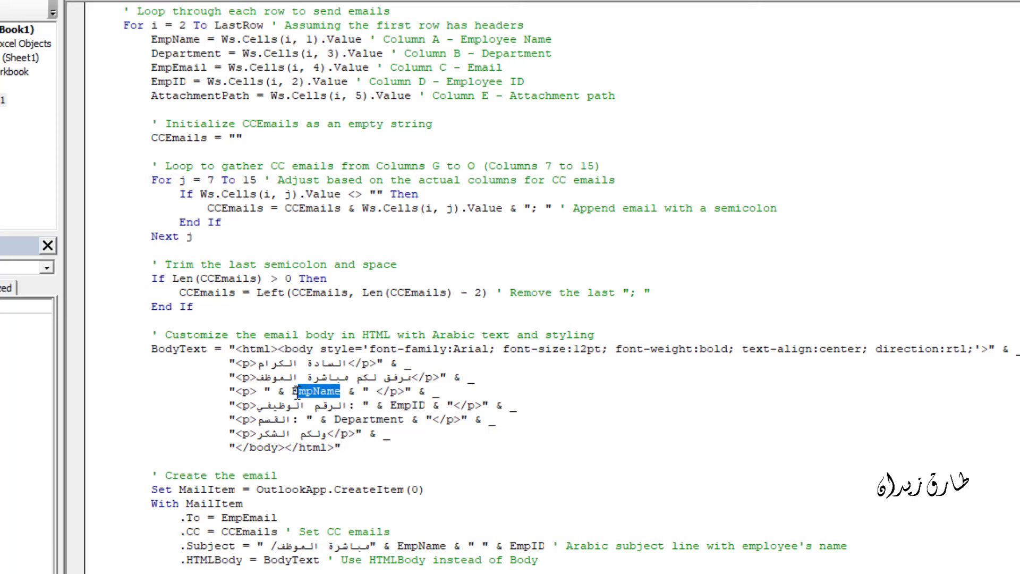
{"action": "double_click", "coordinate": [169, 40]}
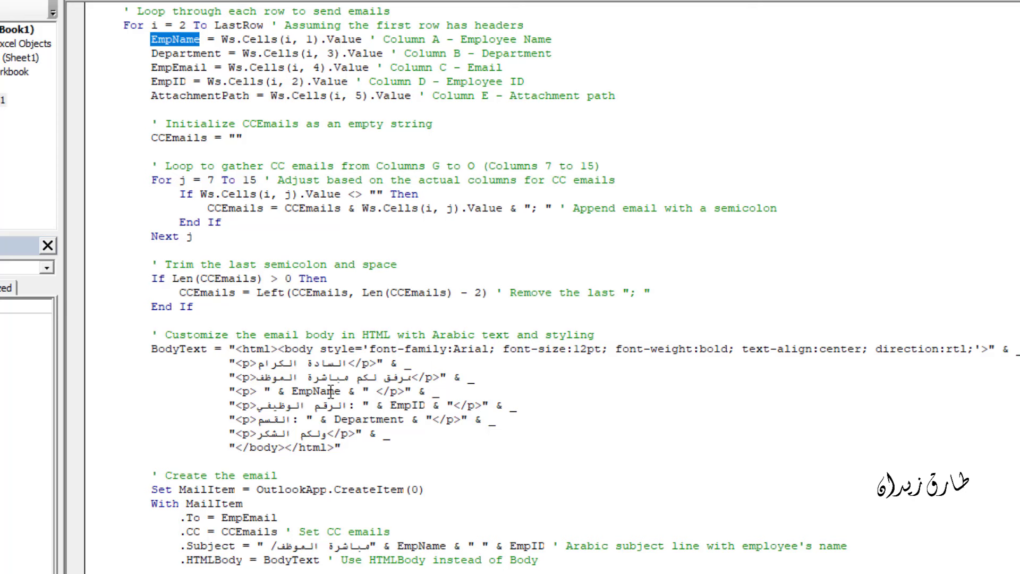
{"action": "left_click", "coordinate": [341, 390]}
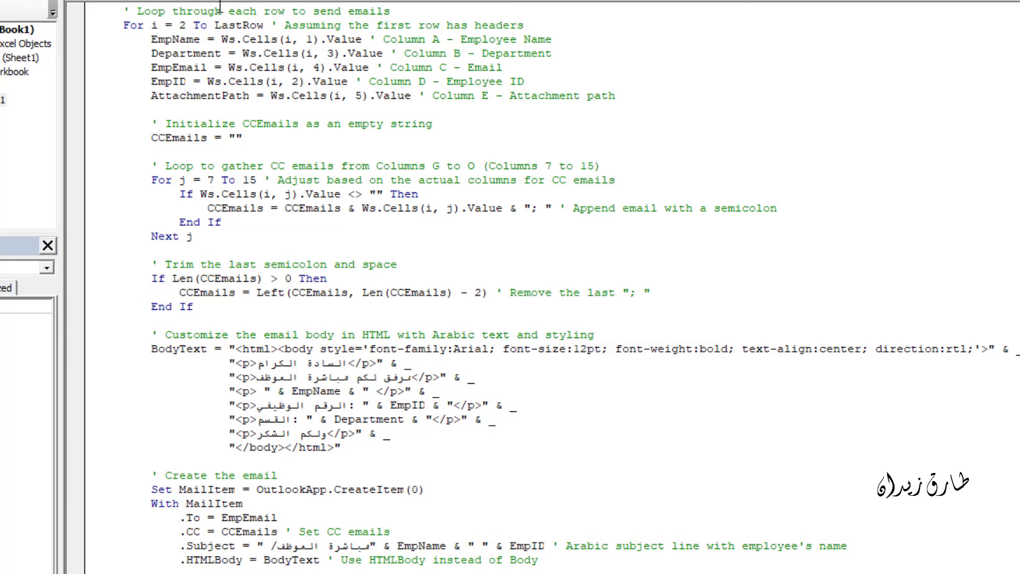
{"action": "left_click_drag", "start_coordinate": [200, 40], "coordinate": [144, 39]}
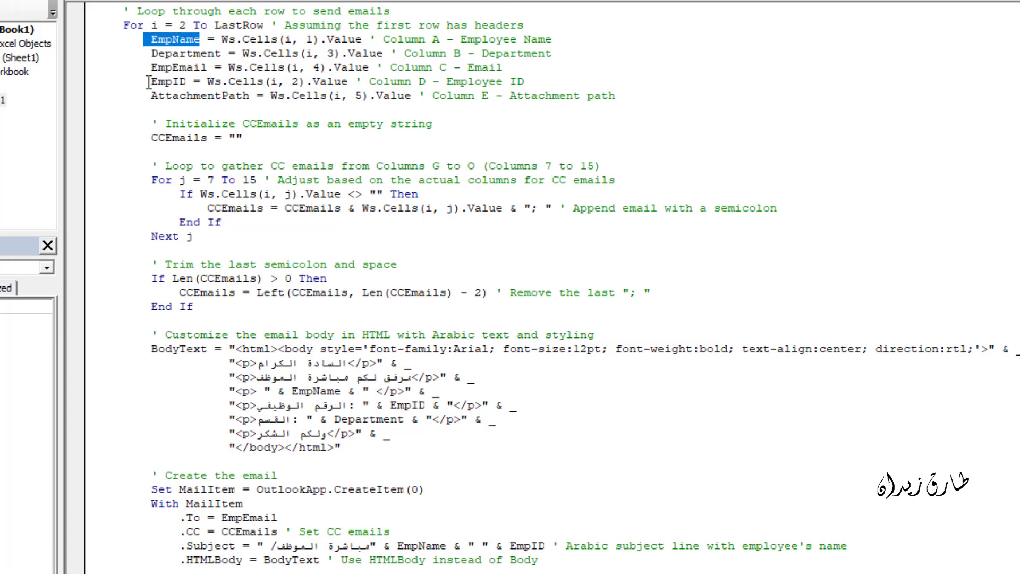
{"action": "left_click_drag", "start_coordinate": [149, 83], "coordinate": [187, 82]}
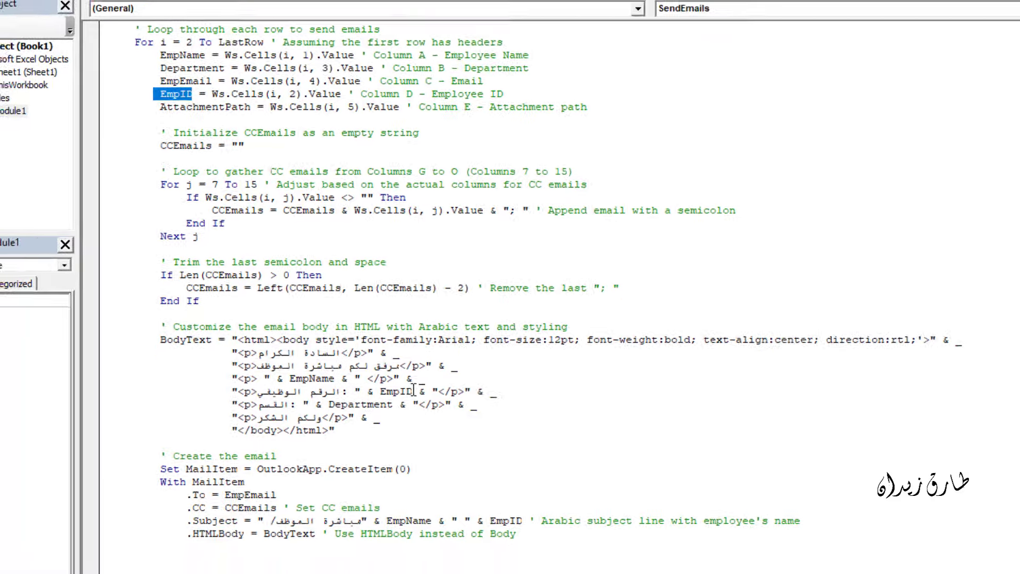
{"action": "double_click", "coordinate": [414, 391]}
{"action": "scroll", "coordinate": [323, 159], "scroll_direction": "down", "scroll_amount": 5}
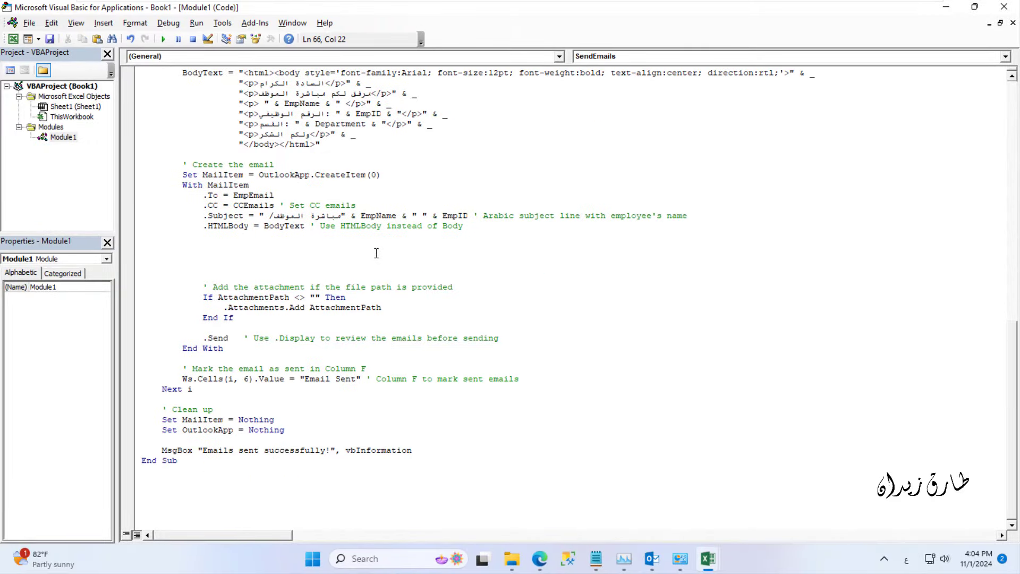
- Save the workbook as Excel Macro-Enabled Workbook (*.xlsm) named 'Sending Emails' on the Desktop
{"action": "left_click", "coordinate": [49, 38]}
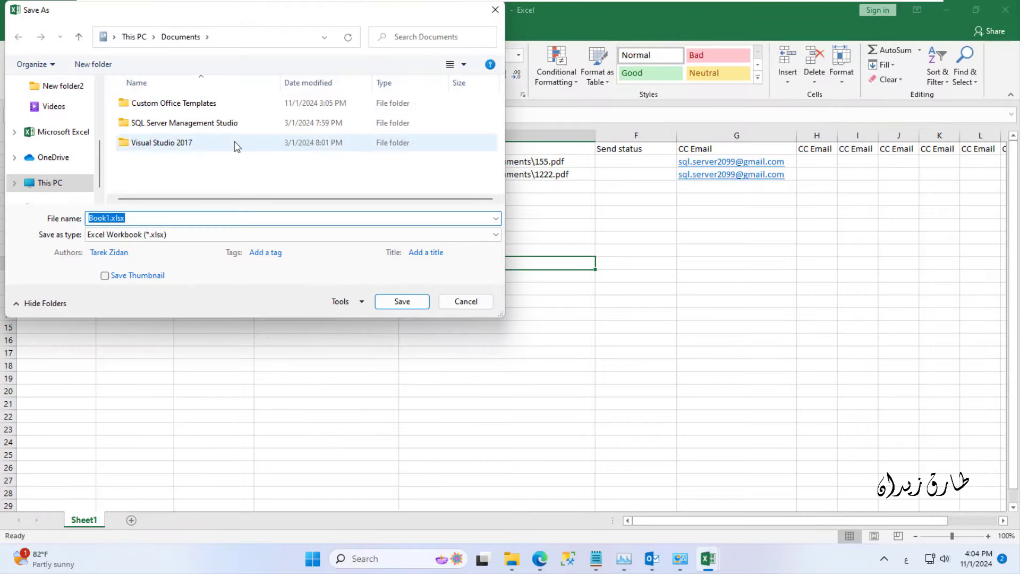
{"action": "left_click", "coordinate": [257, 233]}
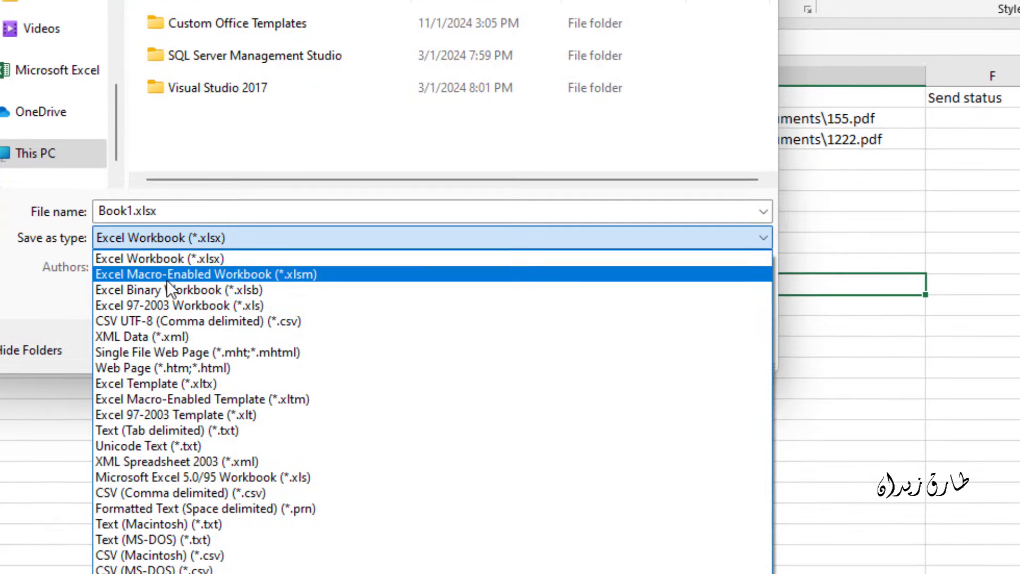
{"action": "left_click", "coordinate": [313, 275]}
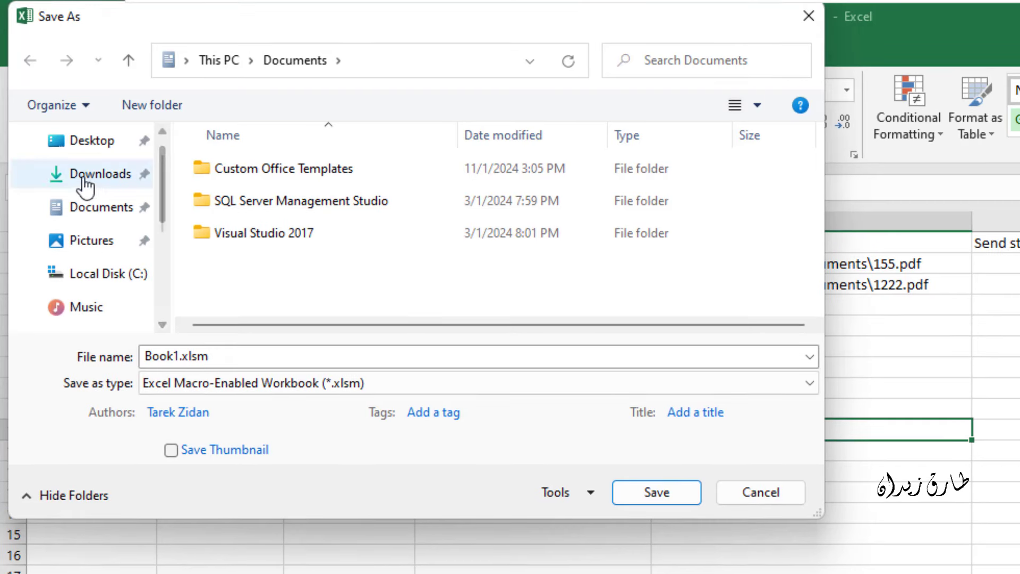
{"action": "left_click", "coordinate": [92, 140]}
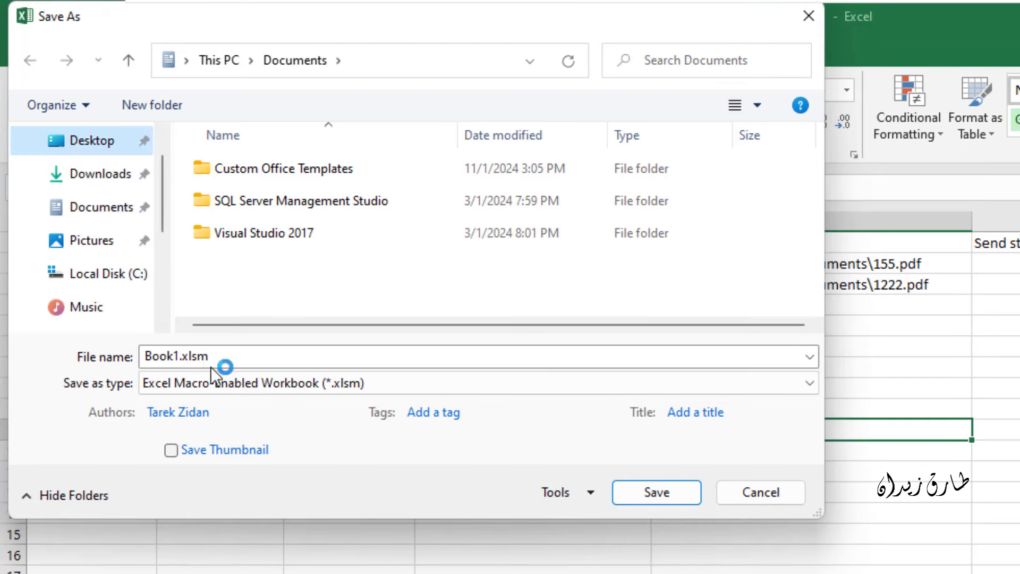
{"action": "double_click", "coordinate": [176, 356]}
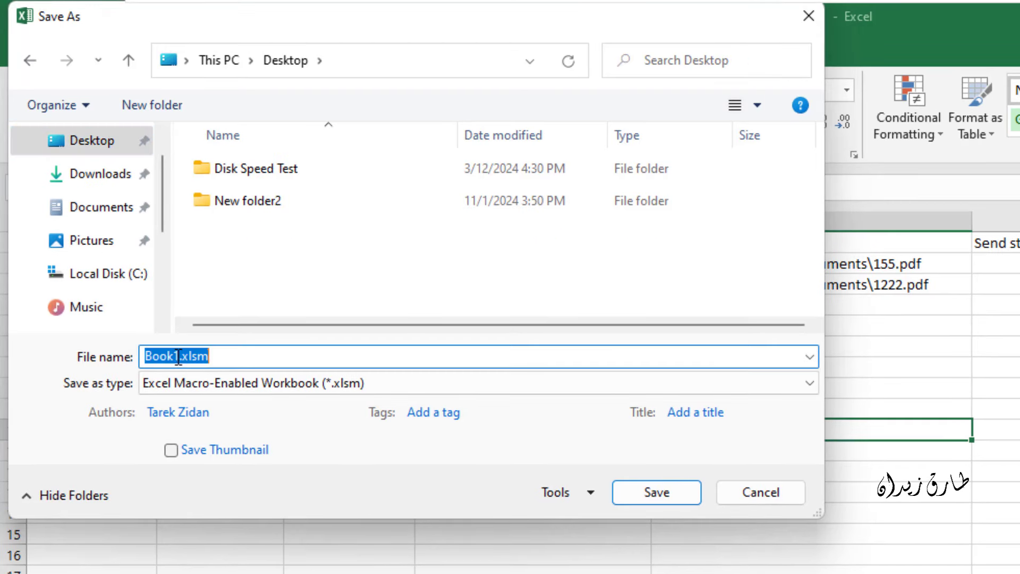
{"action": "left_click", "coordinate": [179, 356]}
{"action": "left_click_drag", "start_coordinate": [179, 355], "coordinate": [155, 357]}
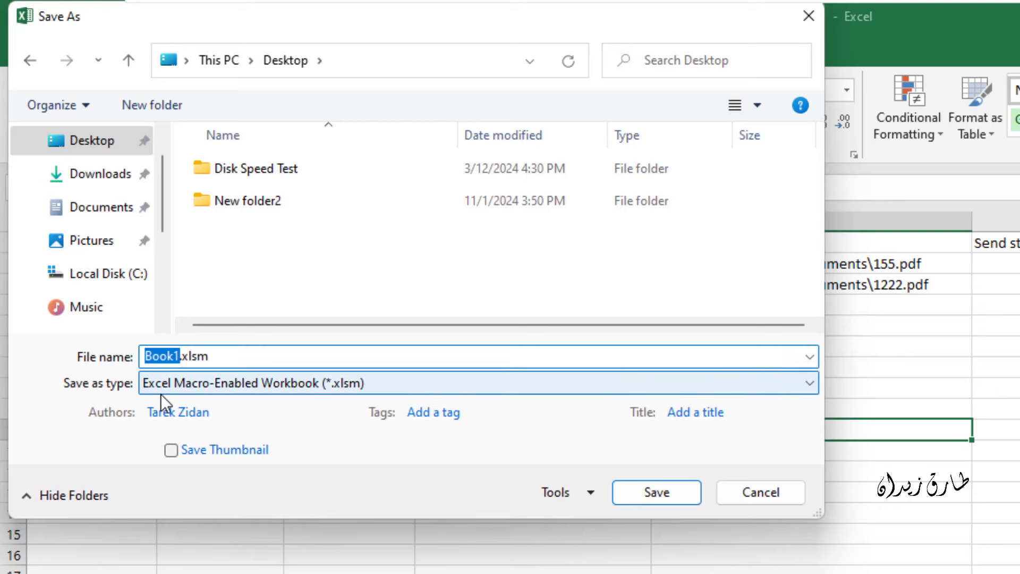
{"action": "type", "text": "وتنبيهي"}
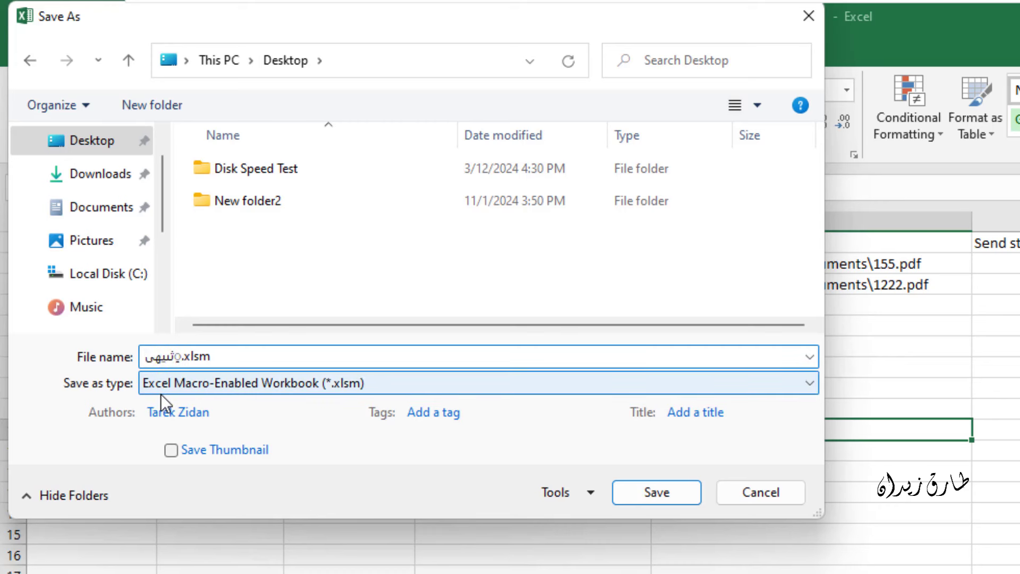
{"action": "key", "text": "BackSpace"}
{"action": "key", "text": "BackSpace"}
{"action": "key", "text": "BackSpace"}
{"action": "key", "text": "BackSpace"}
{"action": "key", "text": "BackSpace"}
{"action": "key", "text": "BackSpace"}
{"action": "key", "text": "BackSpace"}
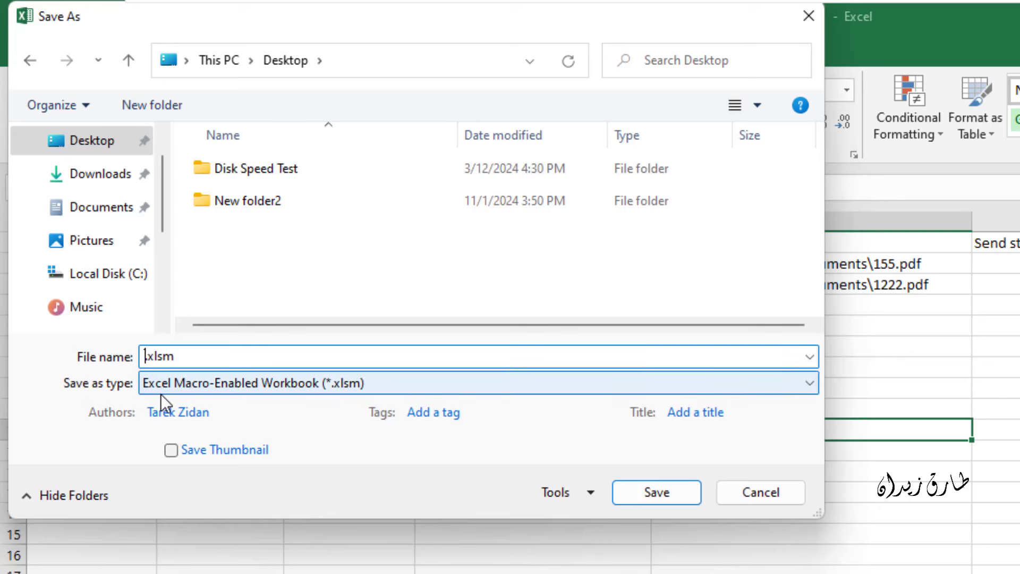
{"action": "type", "text": "Sending"}
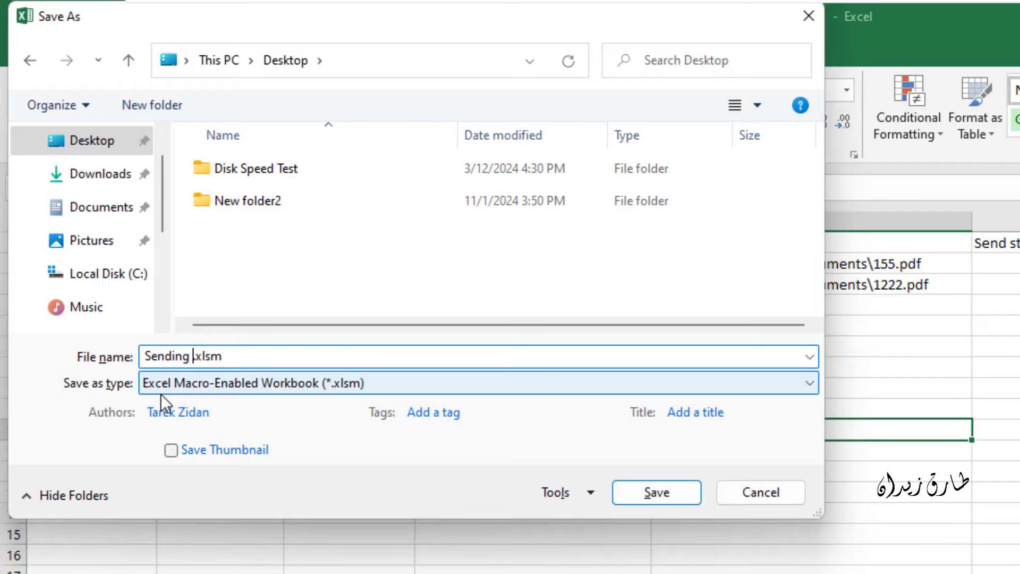
{"action": "type", "text": " Emails"}
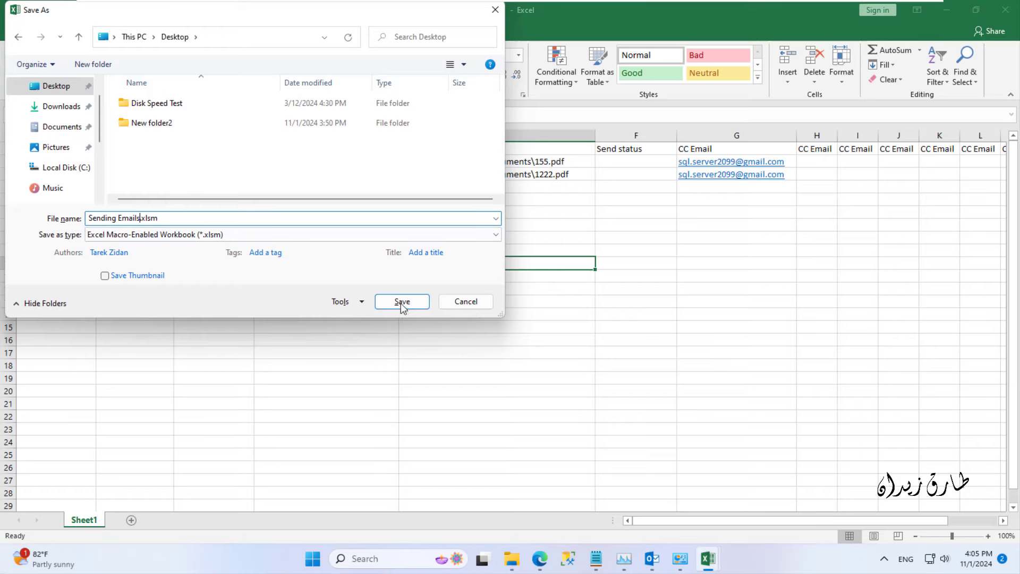
{"action": "left_click", "coordinate": [402, 301]}
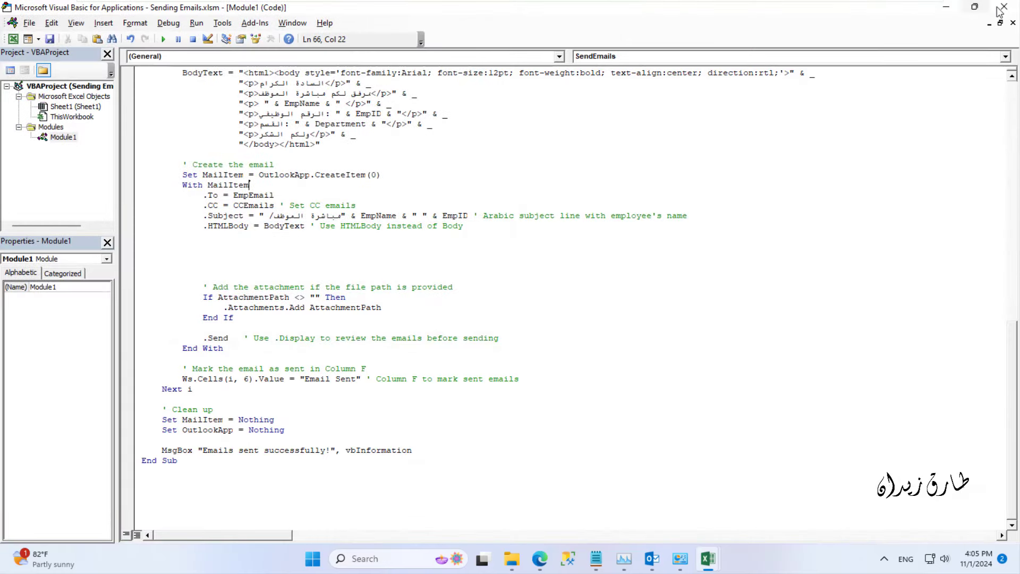
- Close the VBA editor and choose Enable all macros in Trust Center Macro Settings
{"action": "left_click", "coordinate": [1003, 7]}
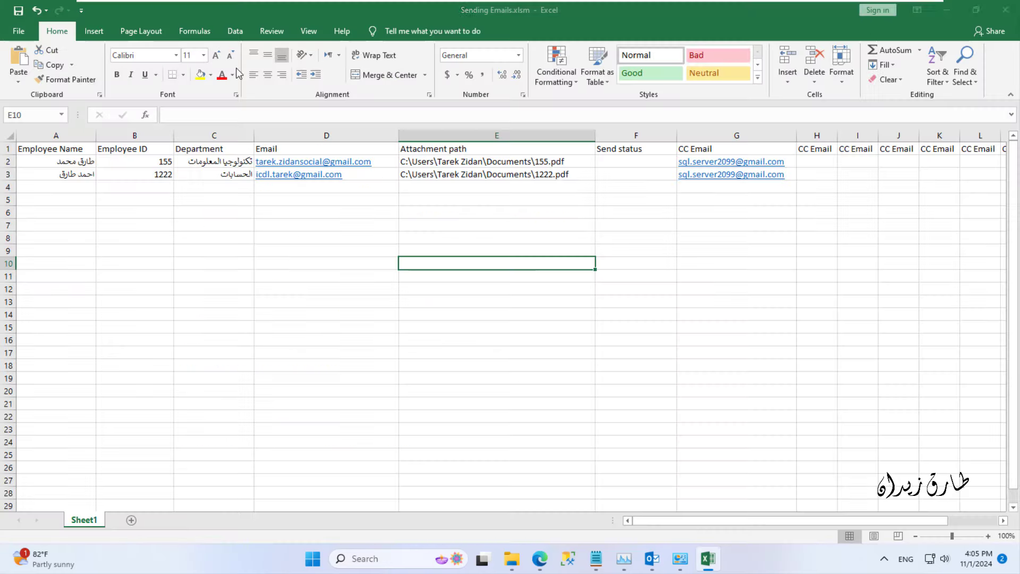
{"action": "left_click", "coordinate": [21, 31]}
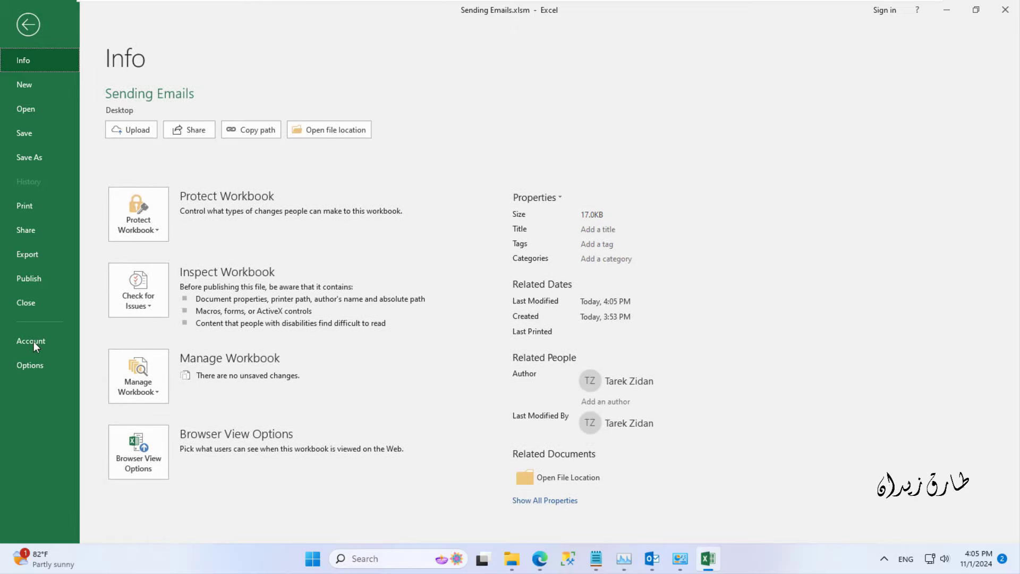
{"action": "left_click", "coordinate": [30, 363]}
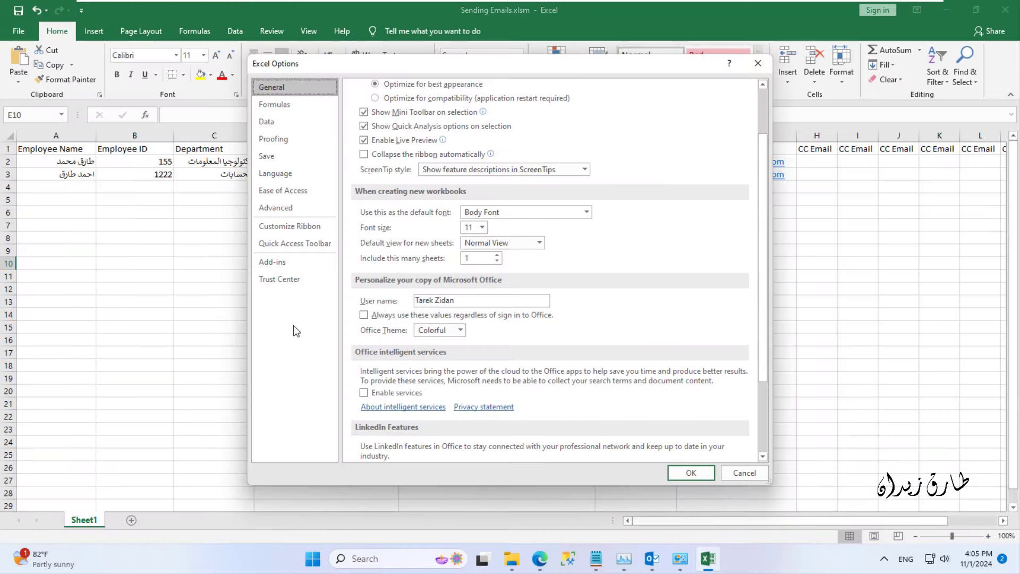
{"action": "left_click", "coordinate": [298, 280]}
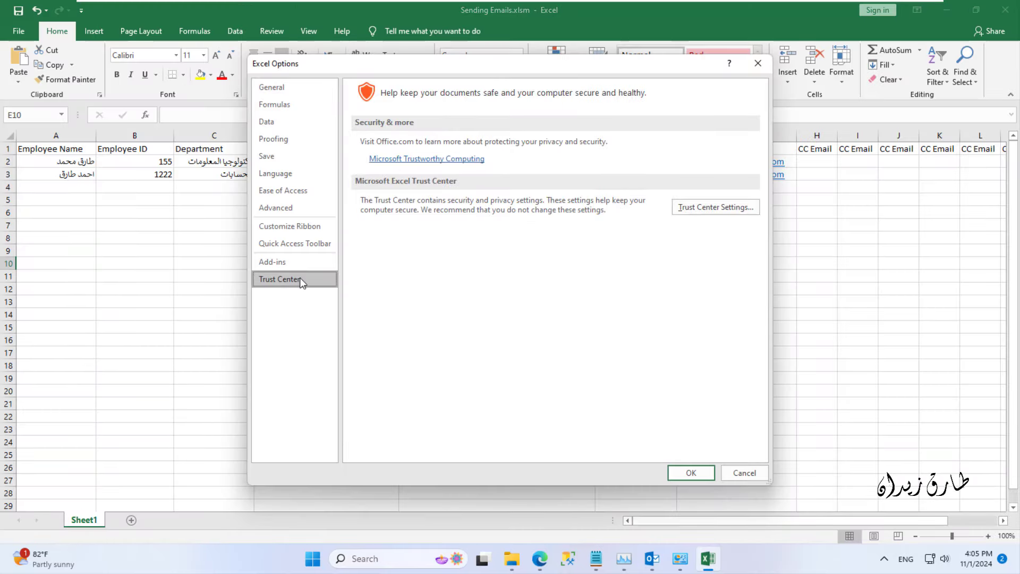
{"action": "left_click", "coordinate": [700, 206]}
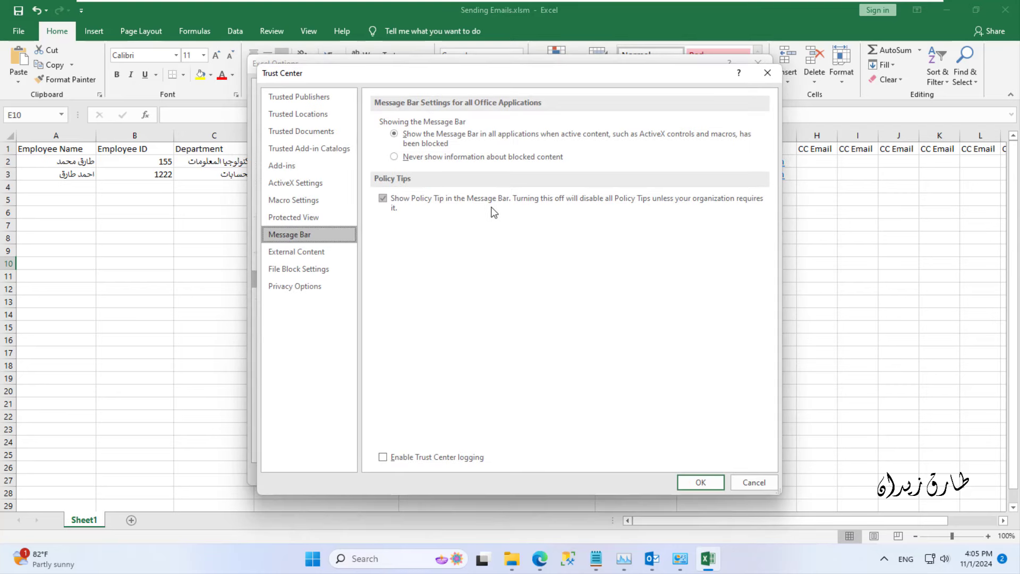
{"action": "left_click", "coordinate": [314, 208]}
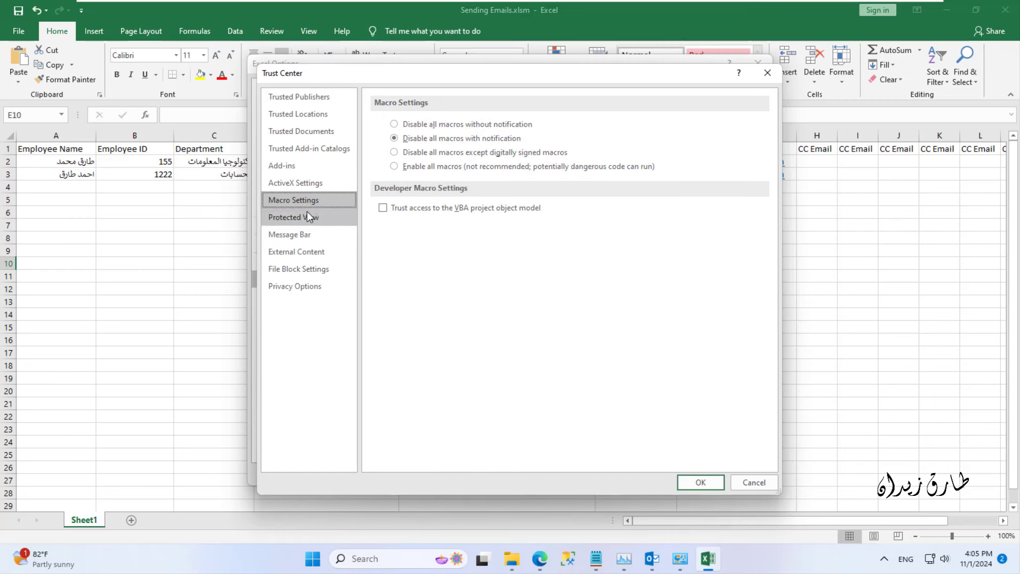
{"action": "left_click", "coordinate": [448, 169]}
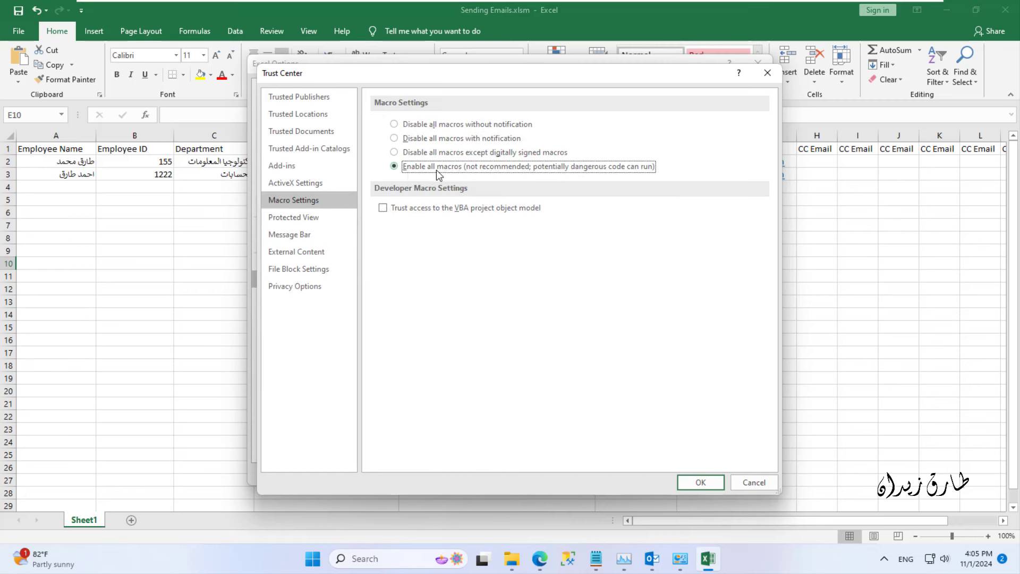
{"action": "left_click", "coordinate": [704, 482]}
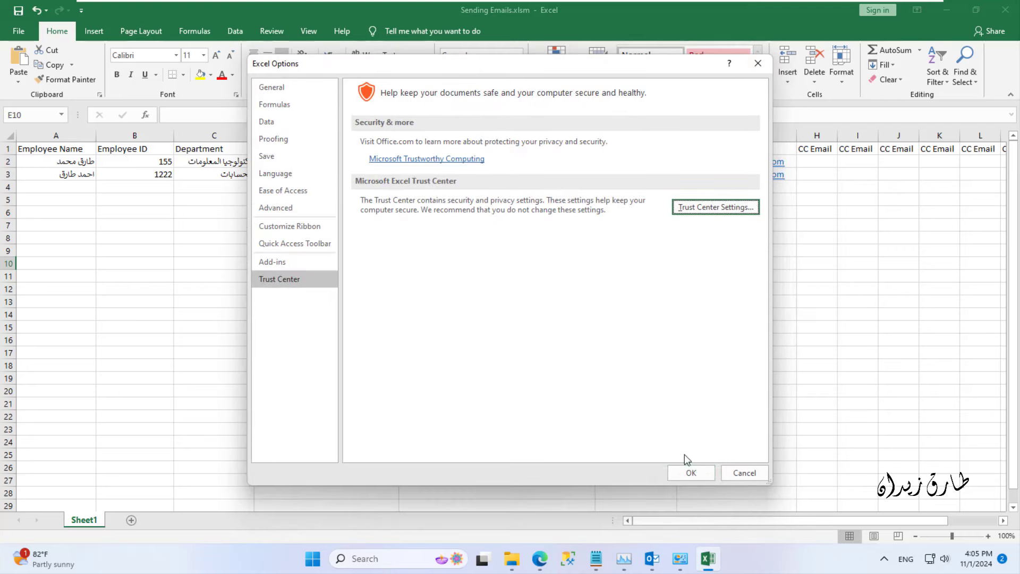
{"action": "left_click", "coordinate": [696, 473]}
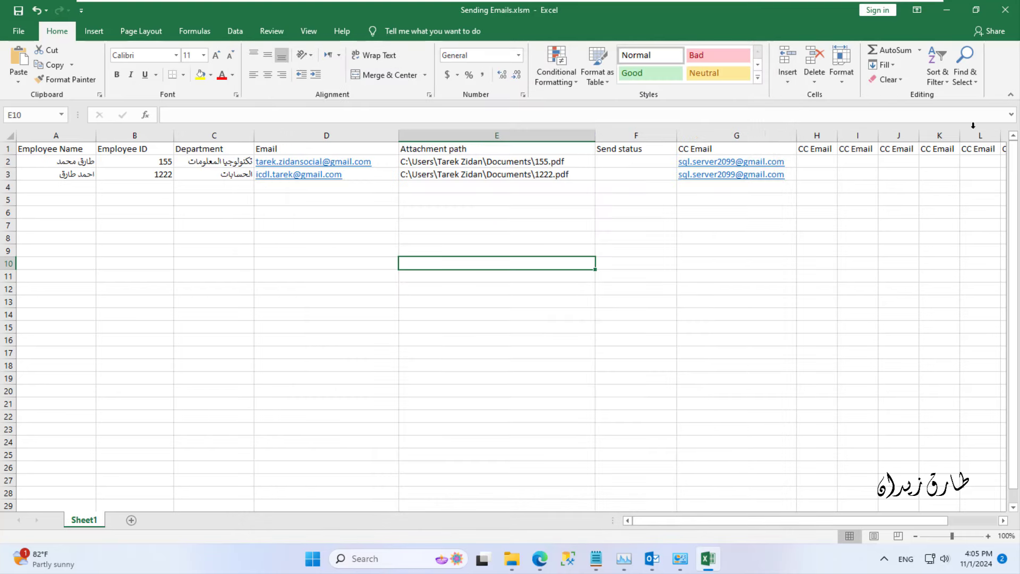
- Close the open windows, reopen Sending Emails.xlsm from the Desktop and select cell E8
{"action": "left_click", "coordinate": [1000, 14]}
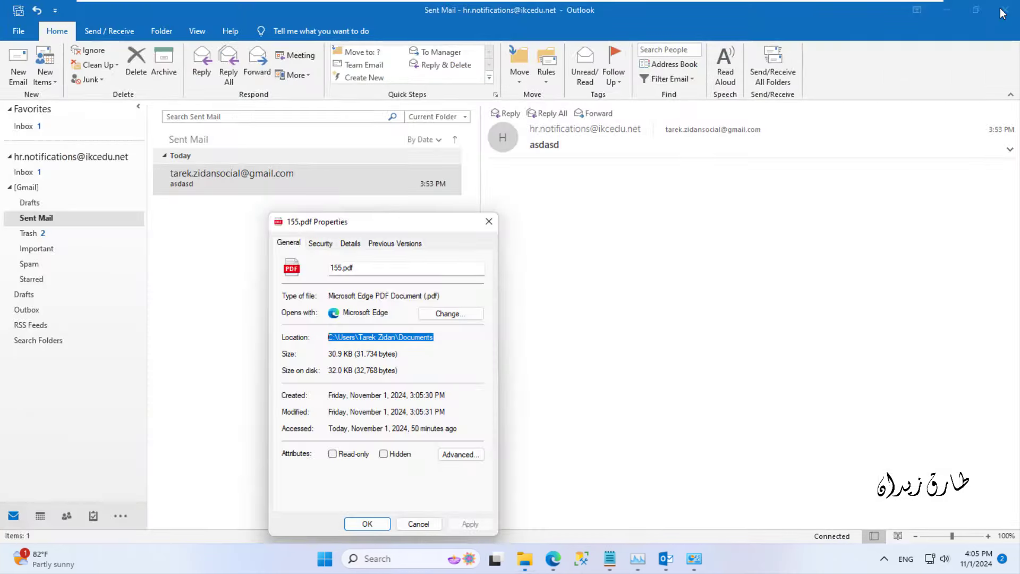
{"action": "left_click", "coordinate": [489, 221]}
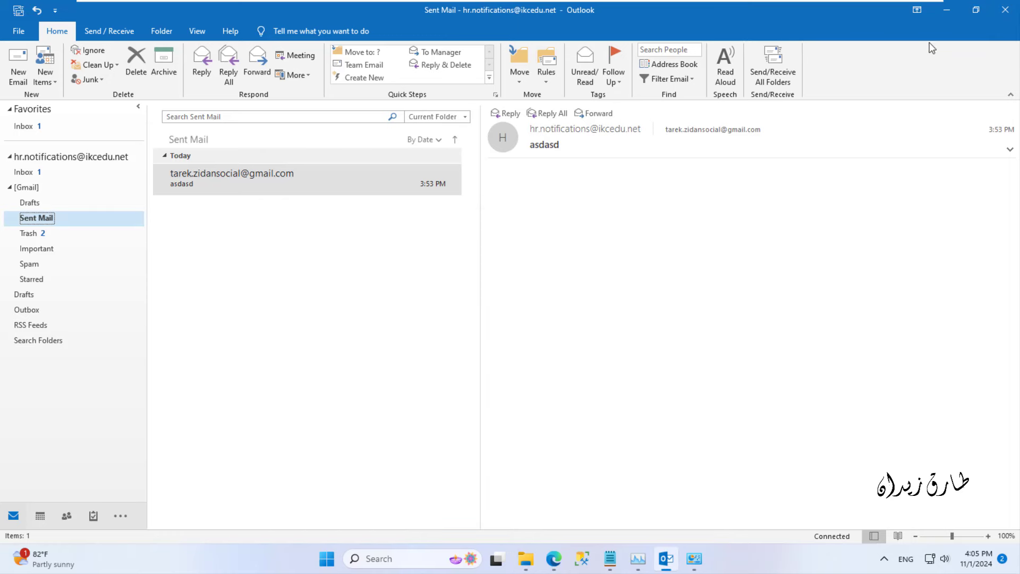
{"action": "left_click", "coordinate": [956, 7]}
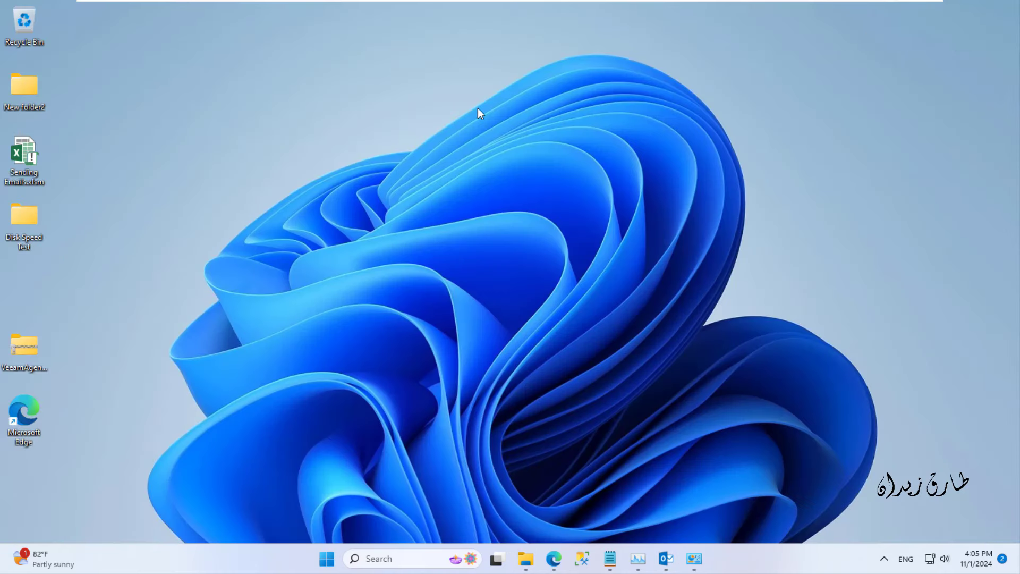
{"action": "double_click", "coordinate": [29, 158]}
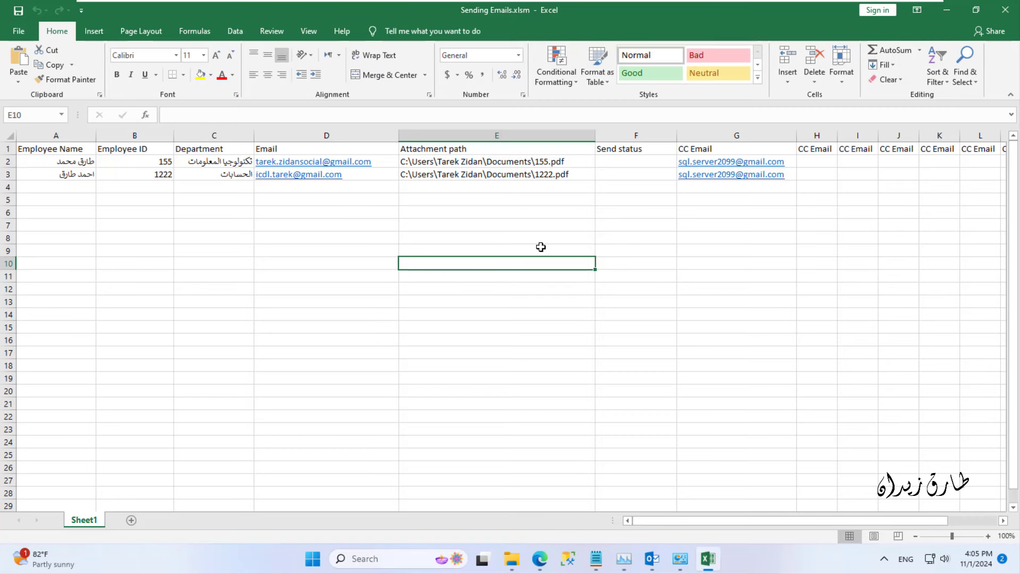
{"action": "left_click", "coordinate": [425, 240]}
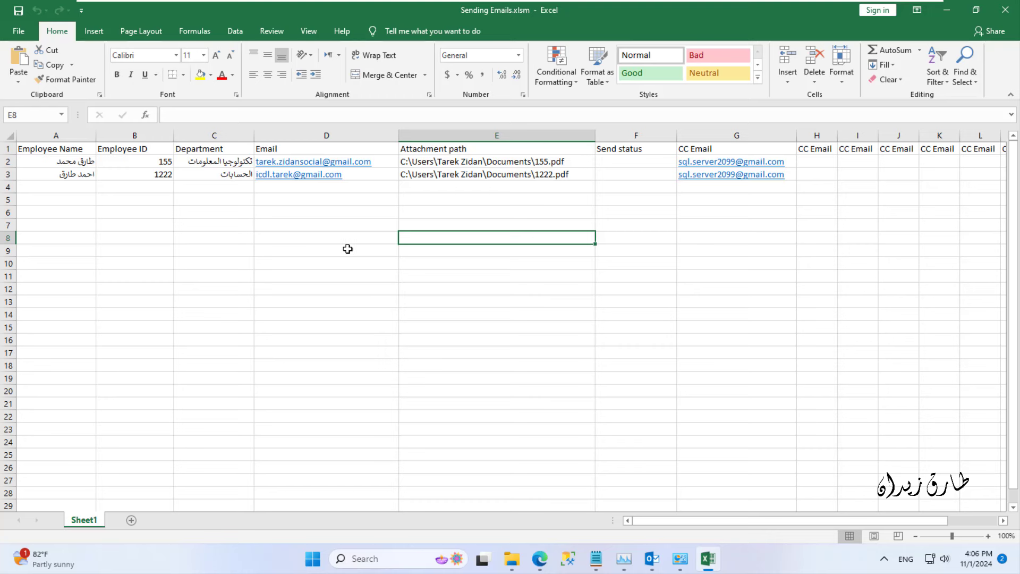
- Run the SendEmails macro from the Alt+F8 list and acknowledge the 'Emails sent successfully!' message
{"action": "key", "text": "alt+F8"}
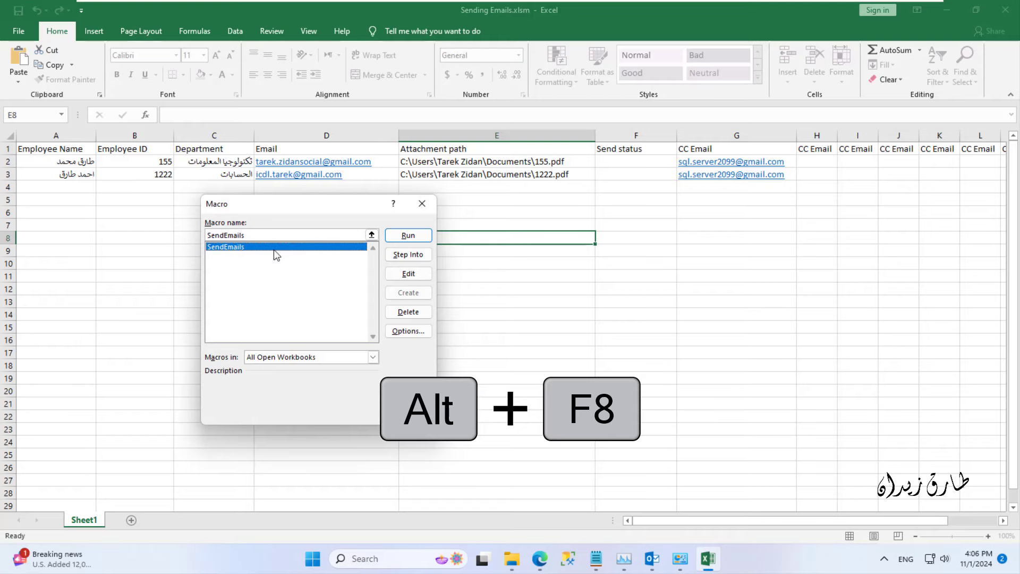
{"action": "left_click", "coordinate": [420, 237]}
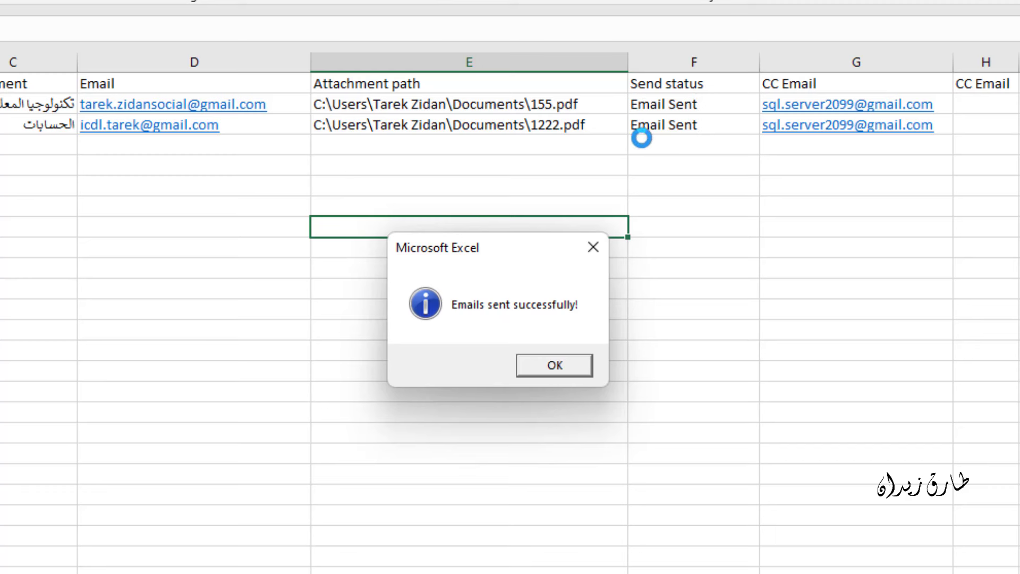
{"action": "left_click", "coordinate": [563, 365]}
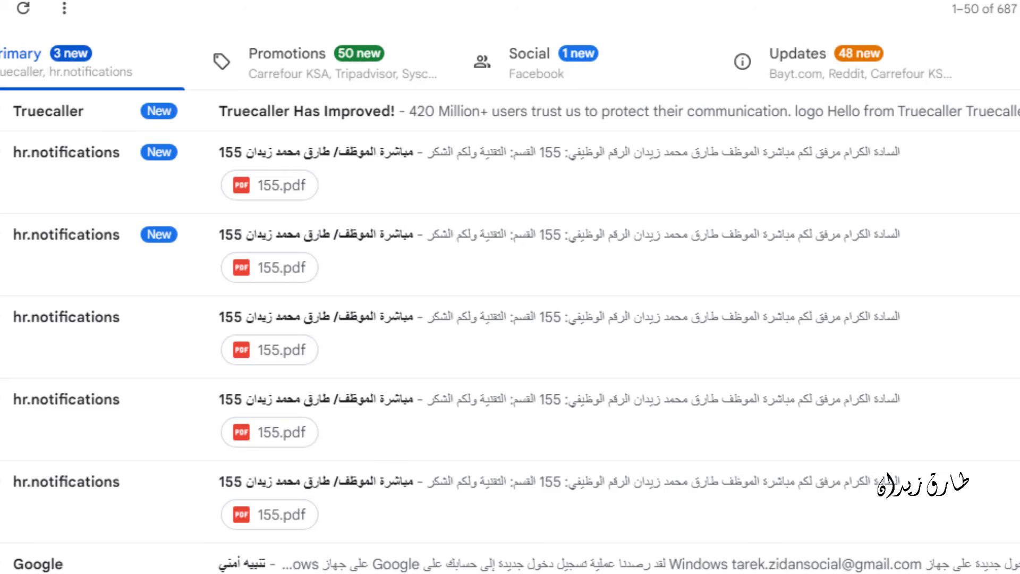
- Filter Gmail to in:sent and check the email carrying 155.pdf, previewing the attachment
{"action": "type", "text": "in:sent"}
{"action": "key", "text": "Return"}
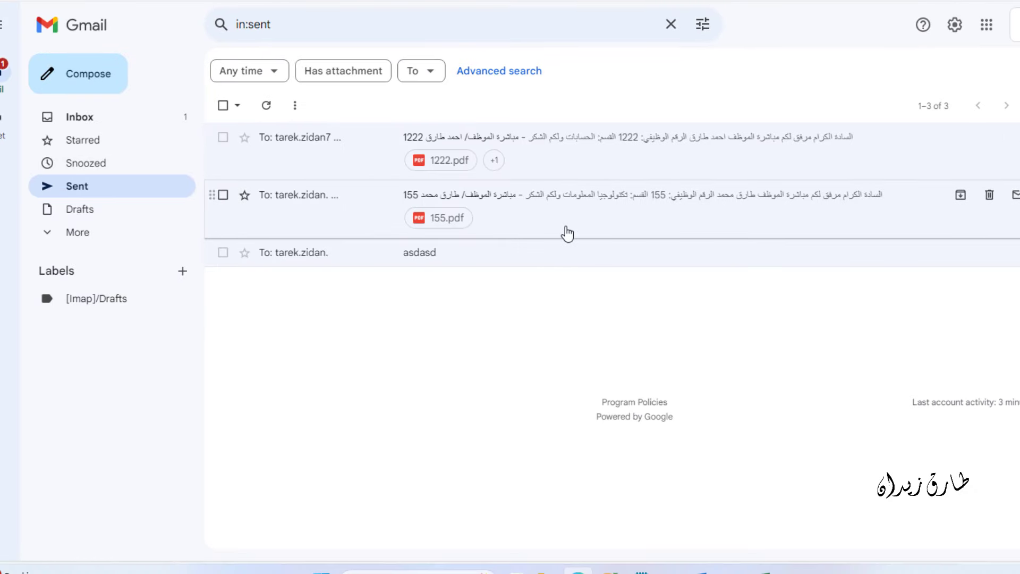
{"action": "left_click", "coordinate": [630, 219]}
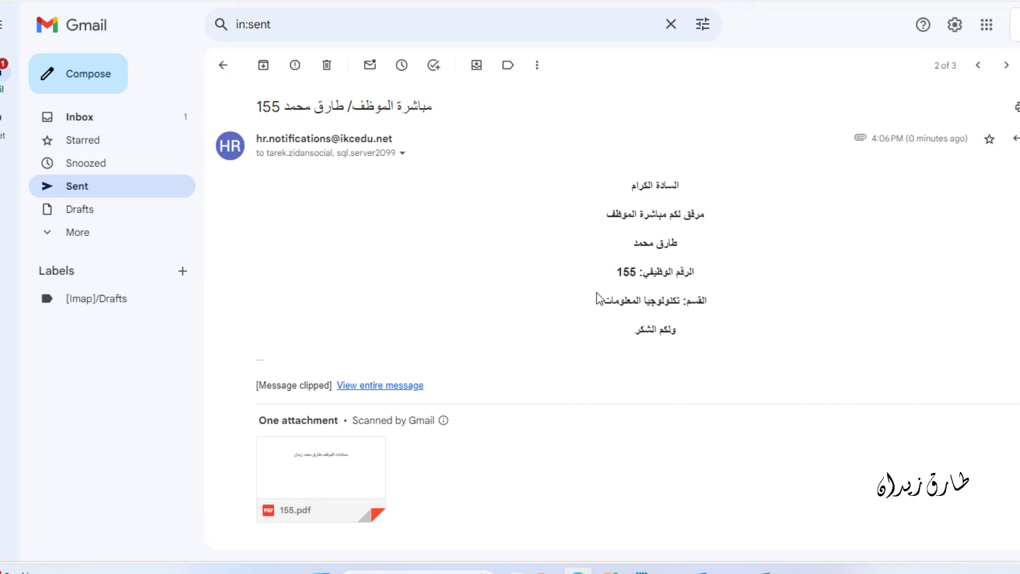
{"action": "left_click_drag", "start_coordinate": [659, 303], "coordinate": [567, 316]}
{"action": "left_click", "coordinate": [341, 458]}
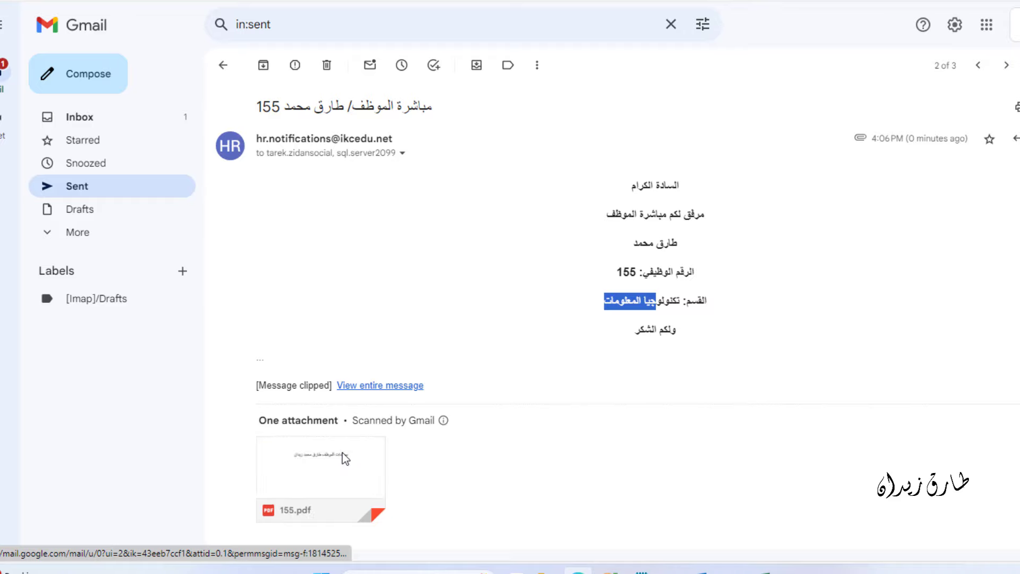
{"action": "left_click", "coordinate": [861, 251]}
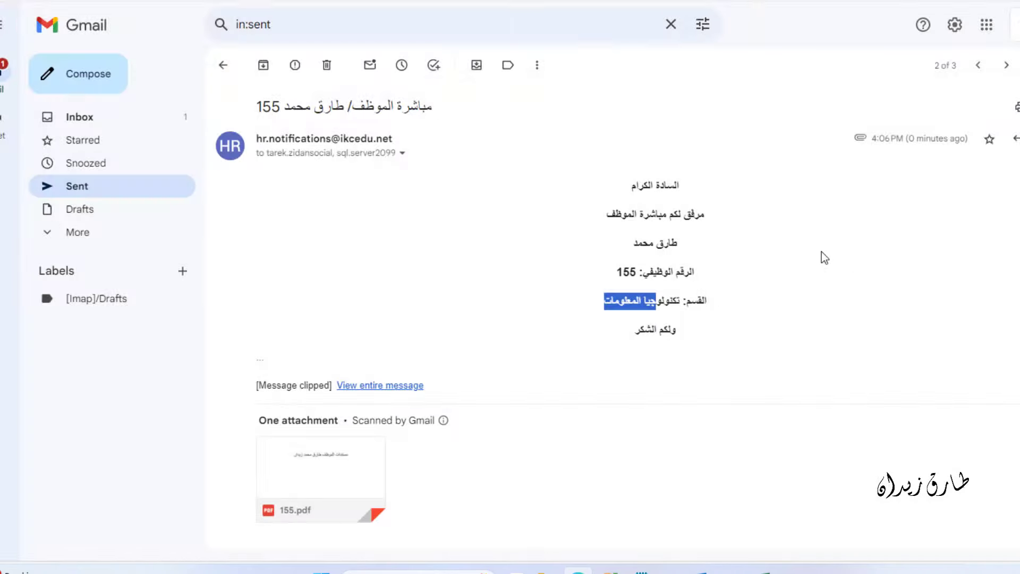
{"action": "left_click", "coordinate": [99, 183]}
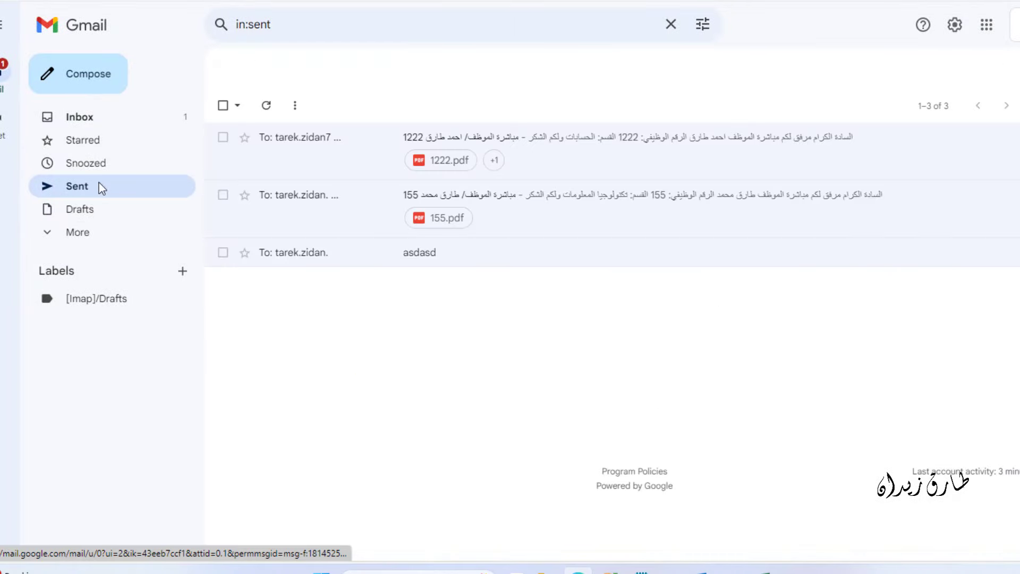
- Check the employee 1222 email and preview its 1222.pdf attachment
{"action": "left_click", "coordinate": [384, 152]}
{"action": "left_click_drag", "start_coordinate": [694, 200], "coordinate": [607, 329]}
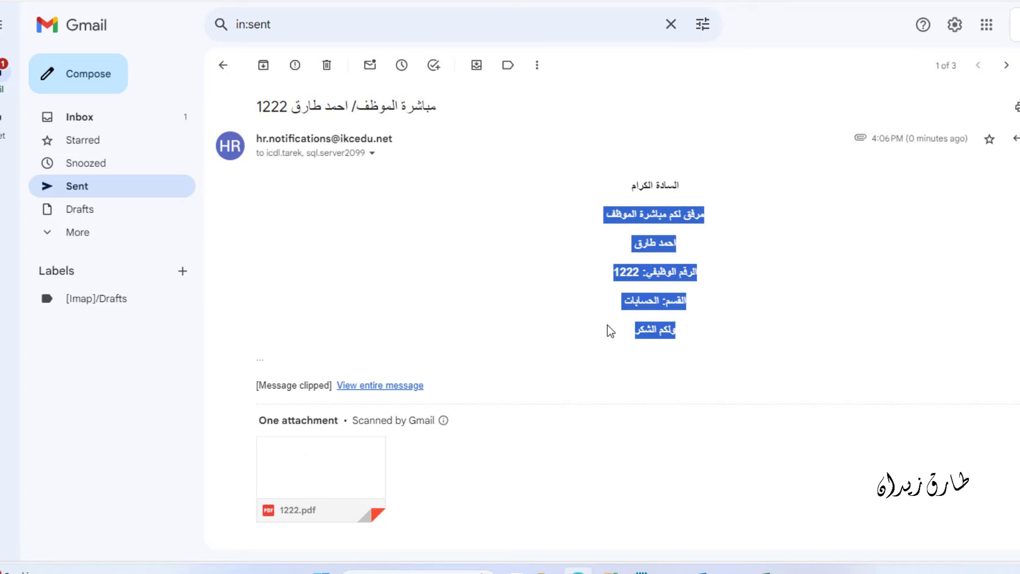
{"action": "left_click", "coordinate": [313, 473]}
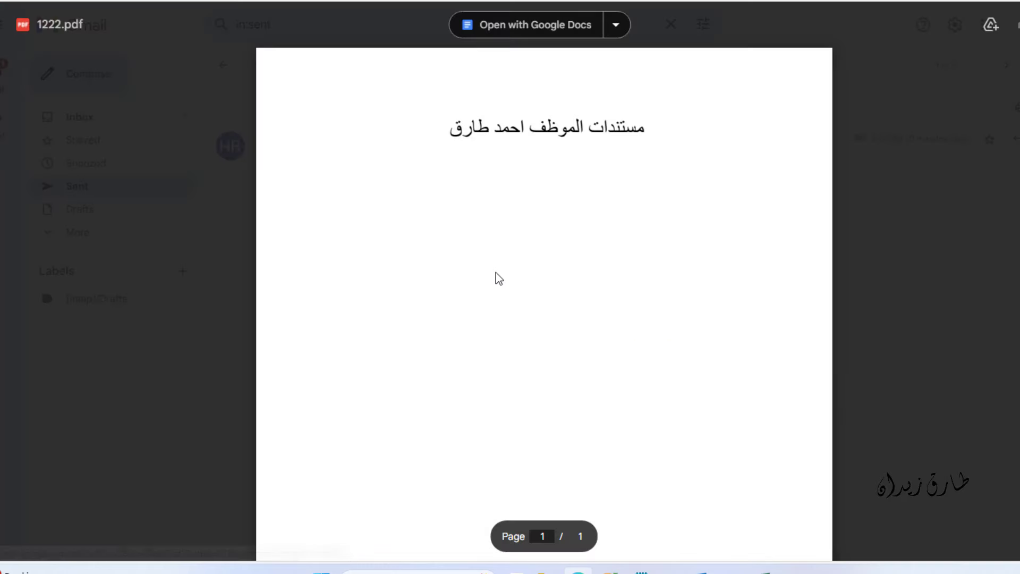
{"action": "left_click_drag", "start_coordinate": [662, 122], "coordinate": [446, 126]}
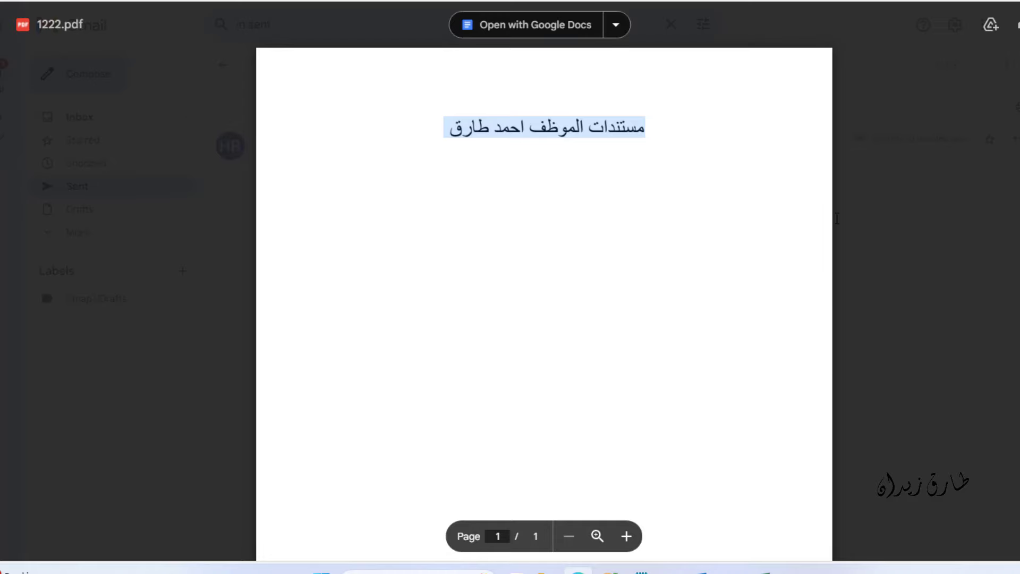
{"action": "left_click", "coordinate": [910, 251]}
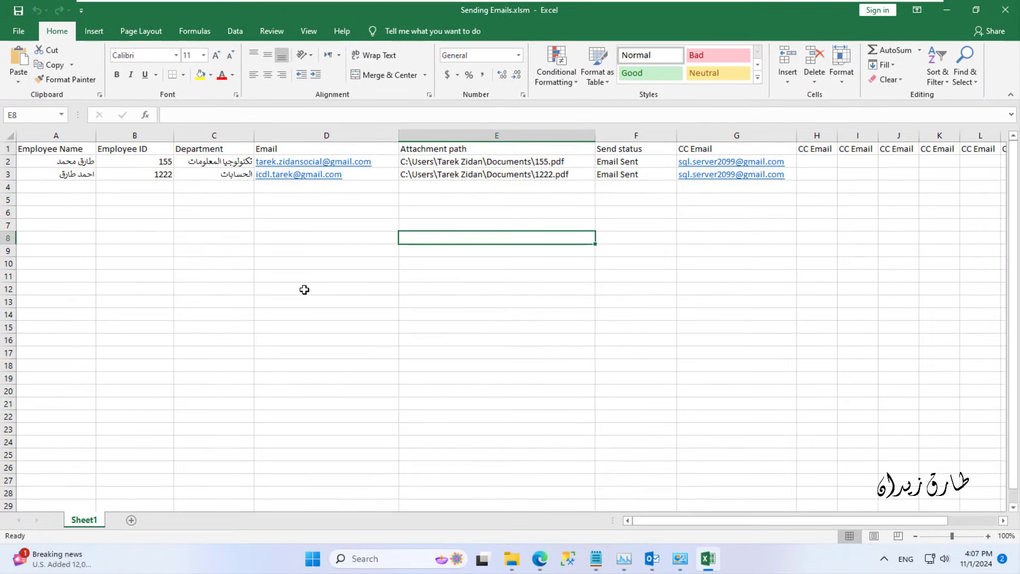
- Tick Developer under Main Tabs in Excel Options' Customize Ribbon settings
{"action": "left_click", "coordinate": [18, 33]}
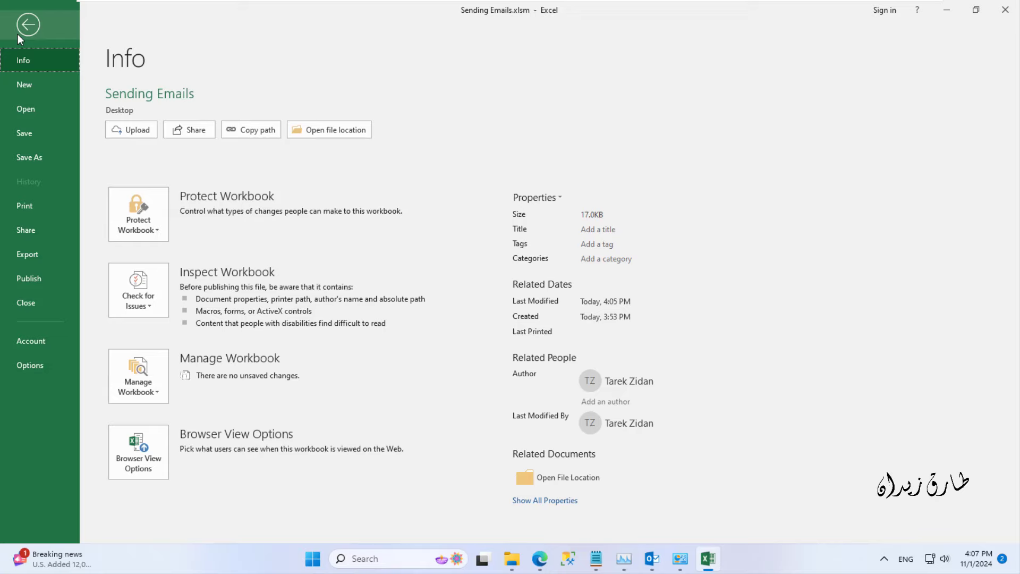
{"action": "left_click", "coordinate": [45, 364]}
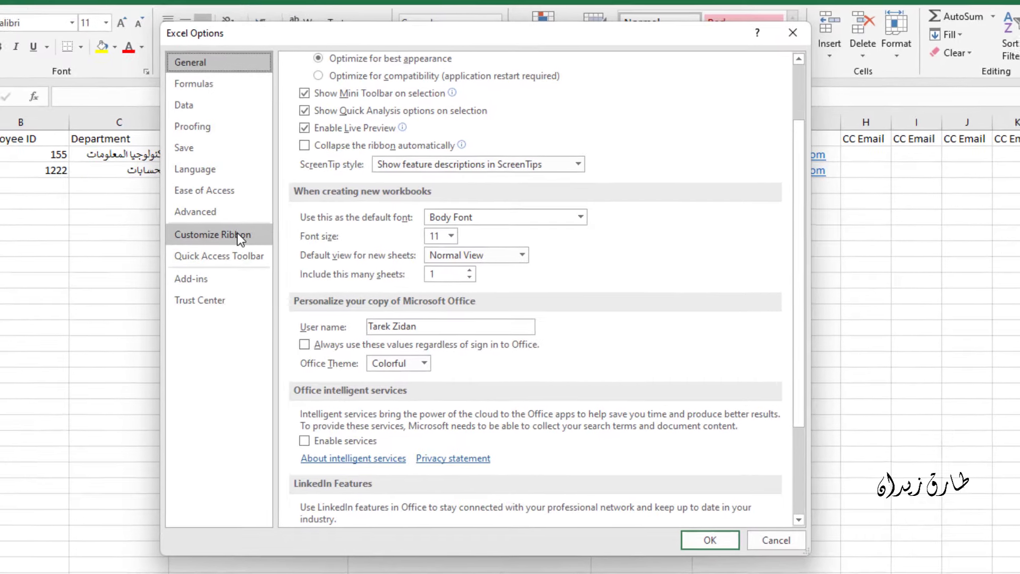
{"action": "left_click", "coordinate": [228, 234]}
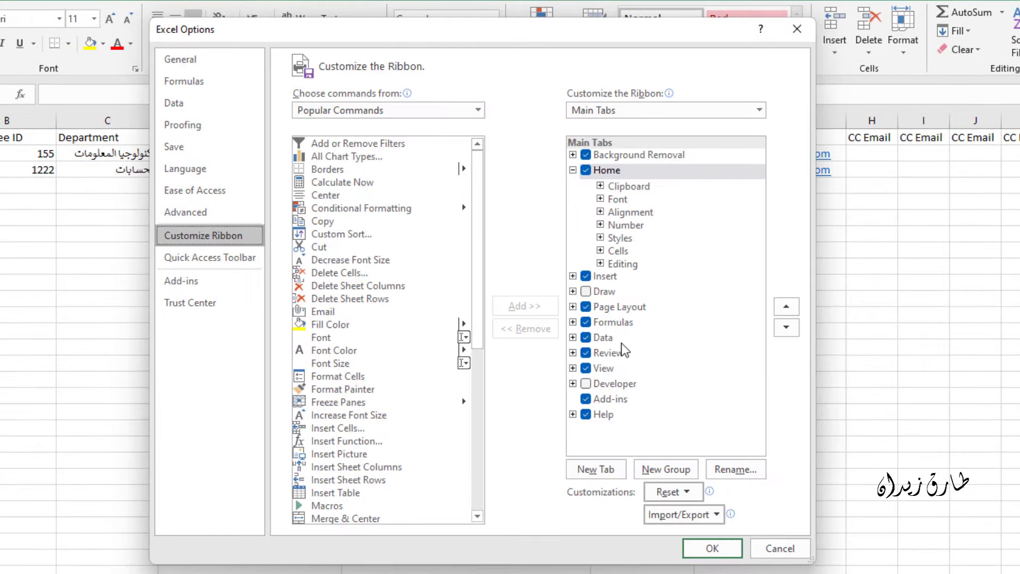
{"action": "left_click", "coordinate": [586, 383]}
{"action": "left_click", "coordinate": [711, 548]}
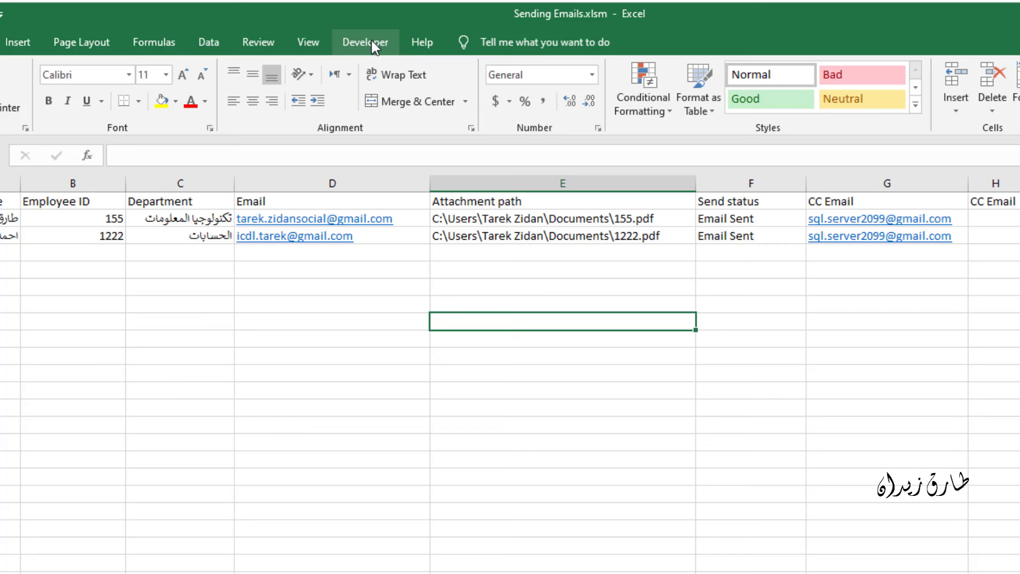
{"action": "left_click", "coordinate": [611, 406]}
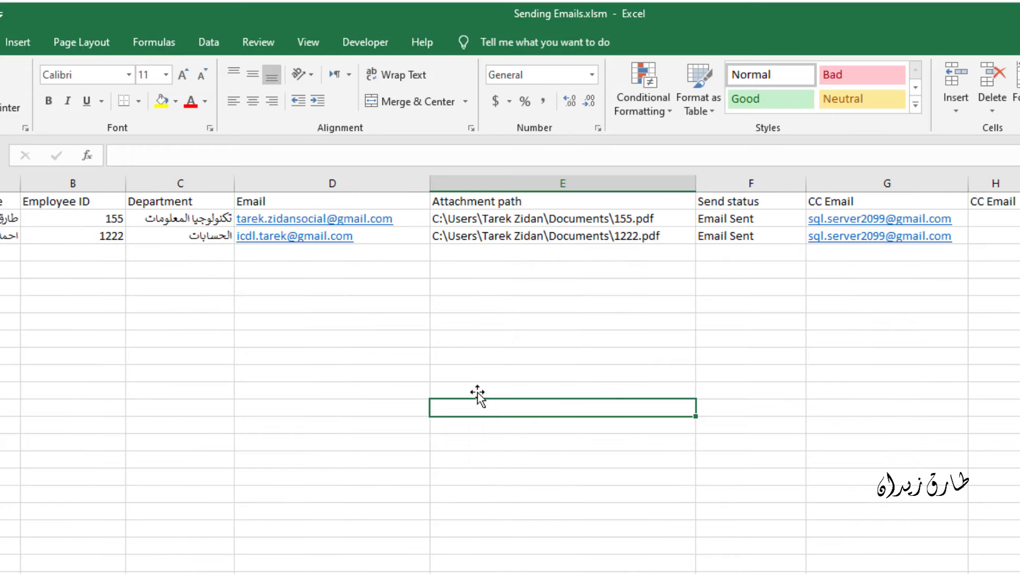
- Draw a Form Controls button below the table in column E, assigned to SendEmails
{"action": "left_click", "coordinate": [377, 43]}
{"action": "key", "text": "Down"}
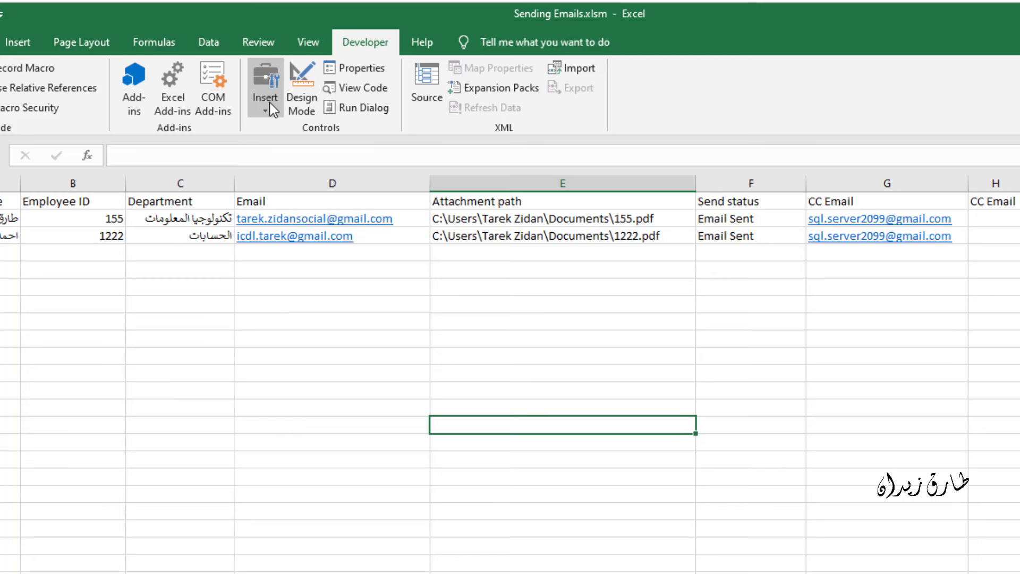
{"action": "left_click", "coordinate": [269, 104]}
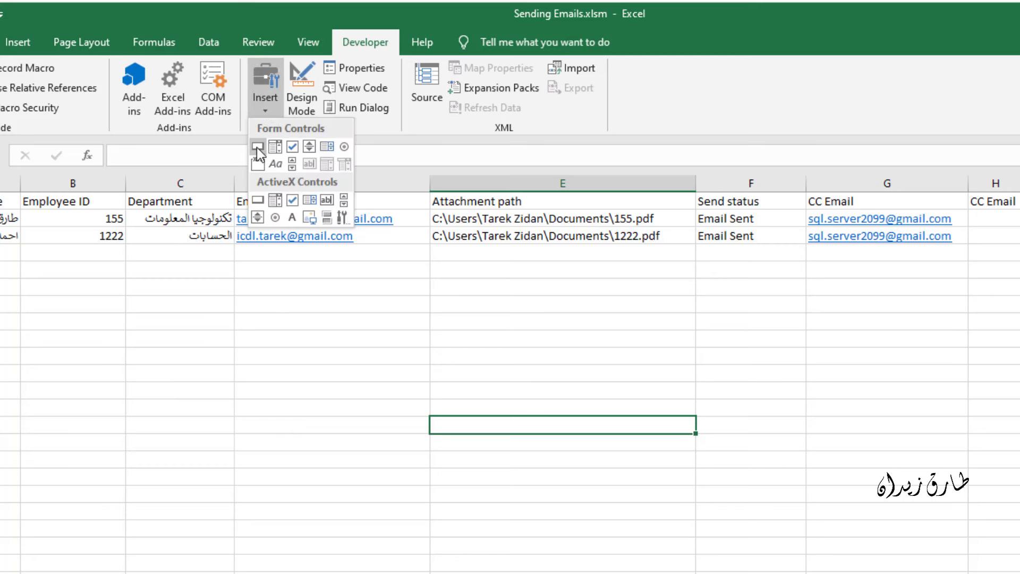
{"action": "left_click", "coordinate": [256, 147]}
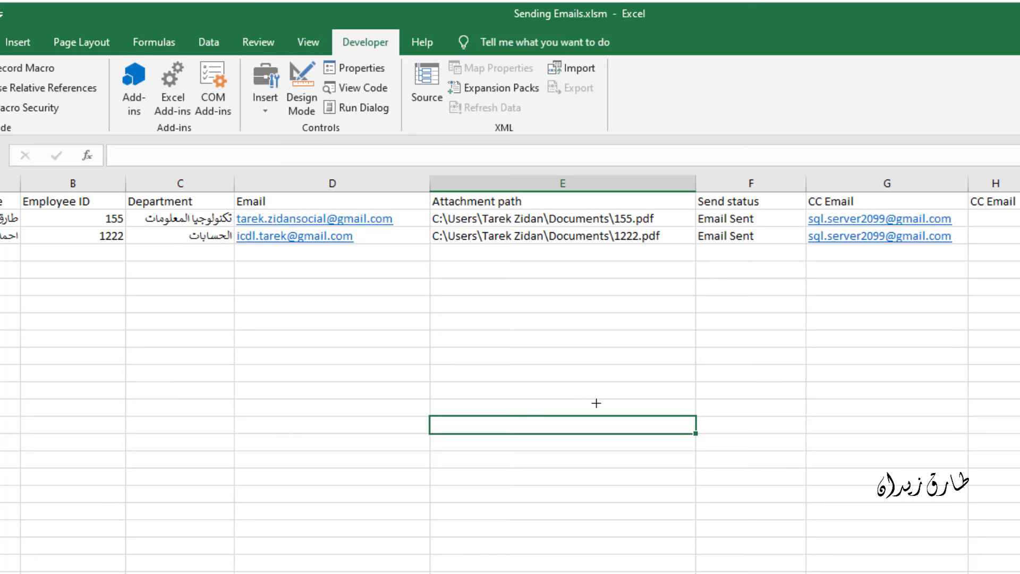
{"action": "left_click_drag", "start_coordinate": [653, 399], "coordinate": [429, 454]}
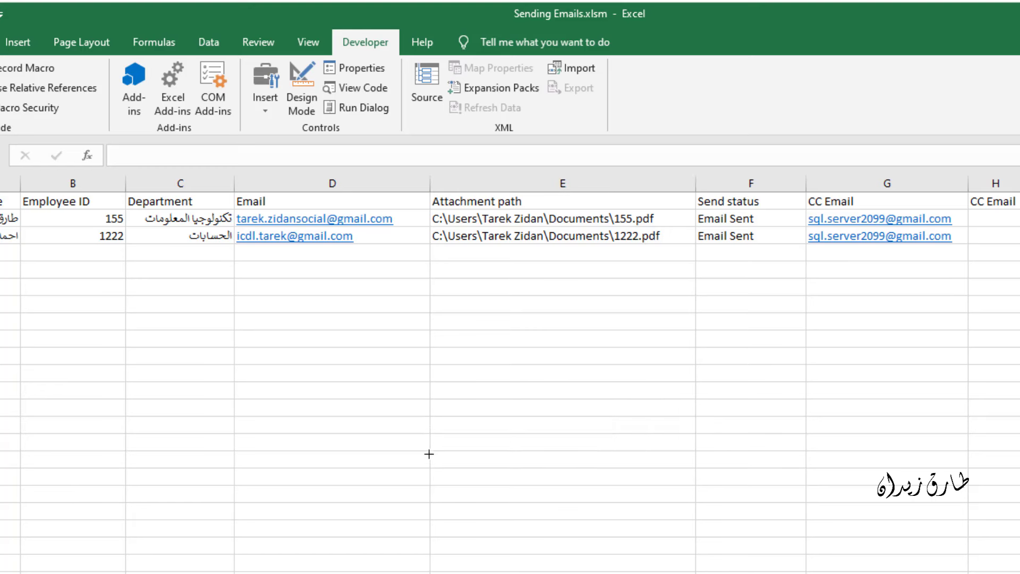
{"action": "left_click", "coordinate": [202, 334]}
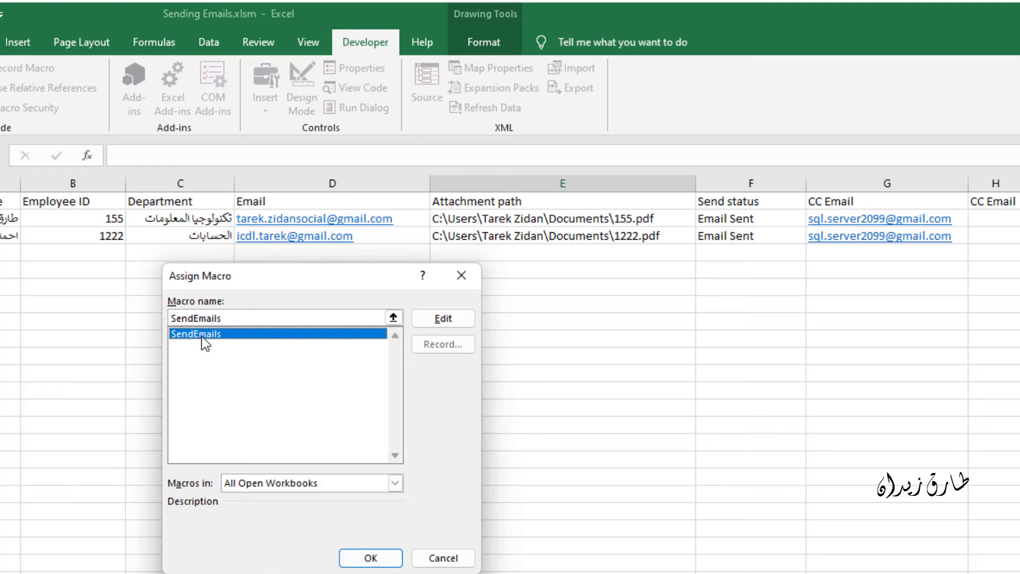
{"action": "left_click", "coordinate": [369, 557]}
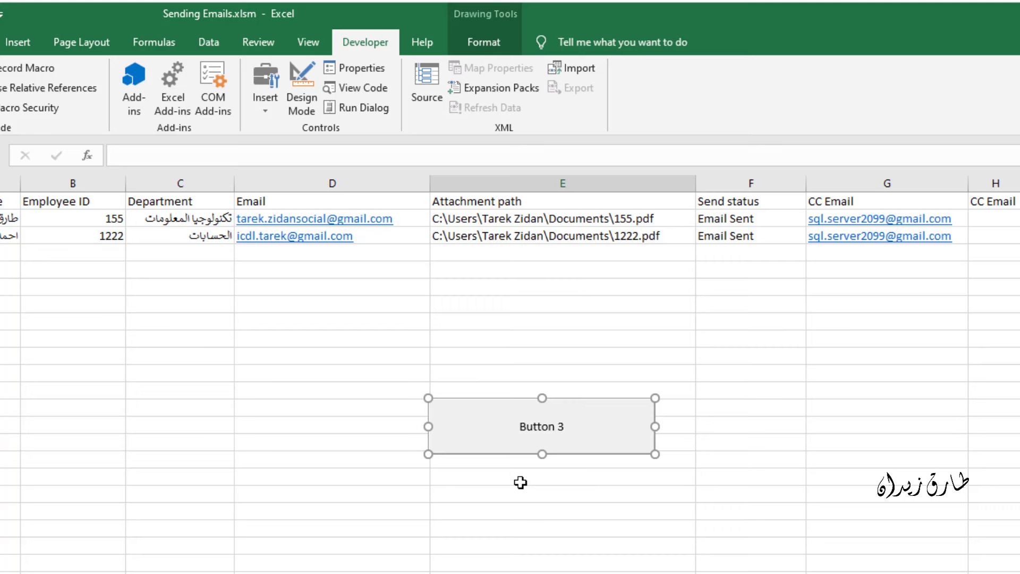
- Set Button 3's font colour to red in Format Control
{"action": "right_click", "coordinate": [558, 429]}
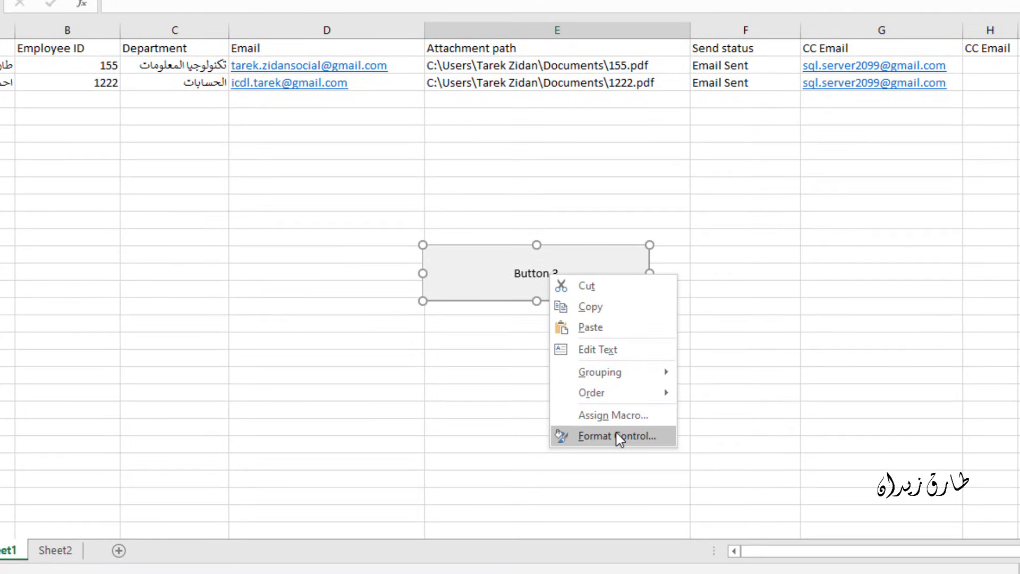
{"action": "left_click", "coordinate": [616, 435]}
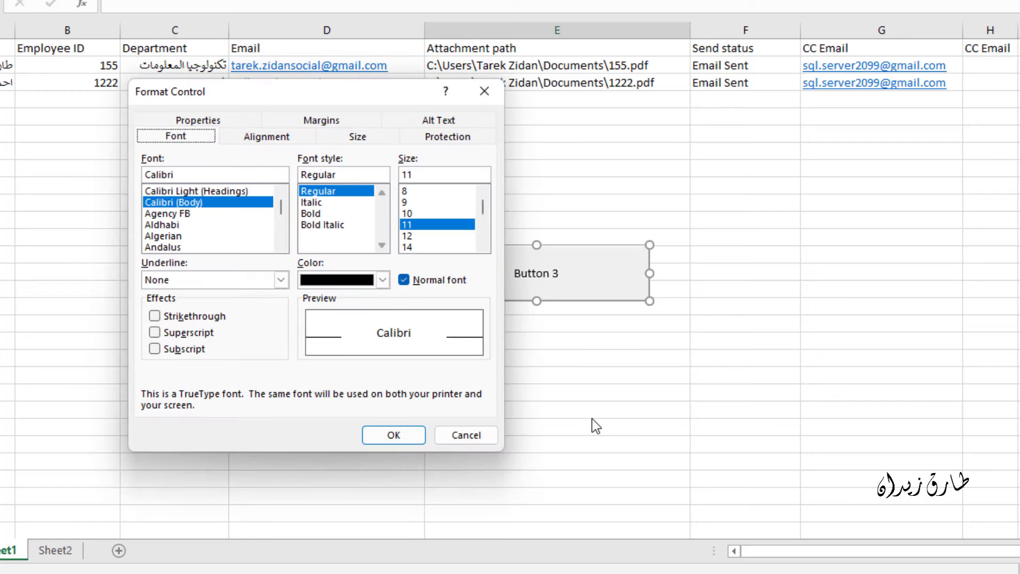
{"action": "left_click", "coordinate": [383, 280]}
{"action": "left_click", "coordinate": [309, 357]}
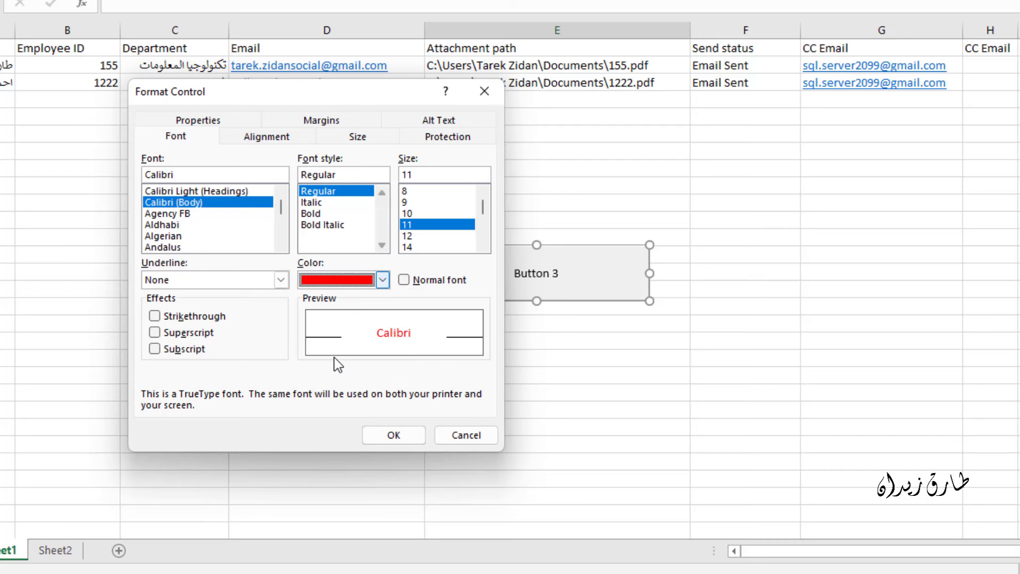
- Give the button the alternative text 'Send Email Now' and apply the changes
{"action": "left_click", "coordinate": [350, 142]}
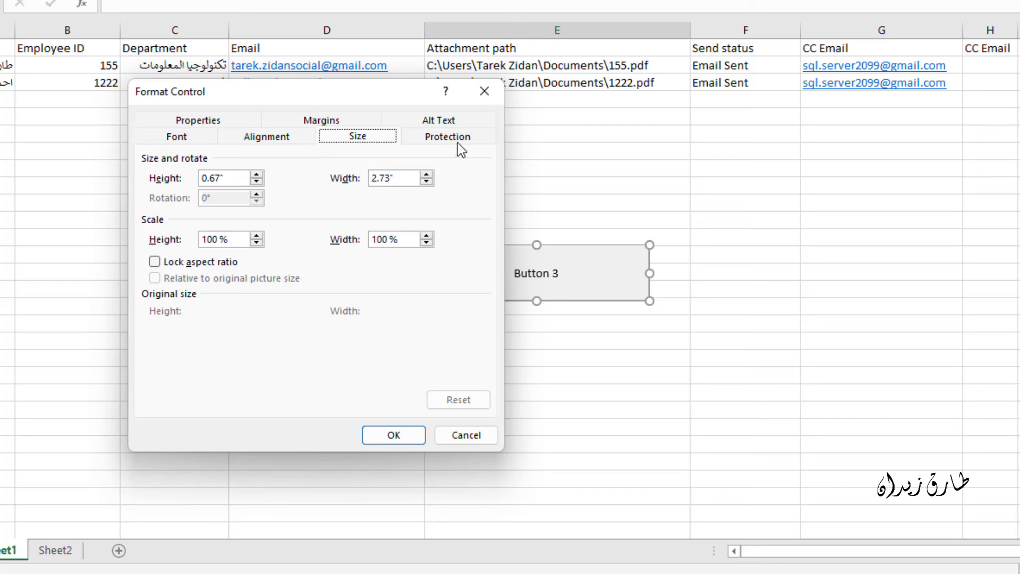
{"action": "left_click", "coordinate": [444, 121]}
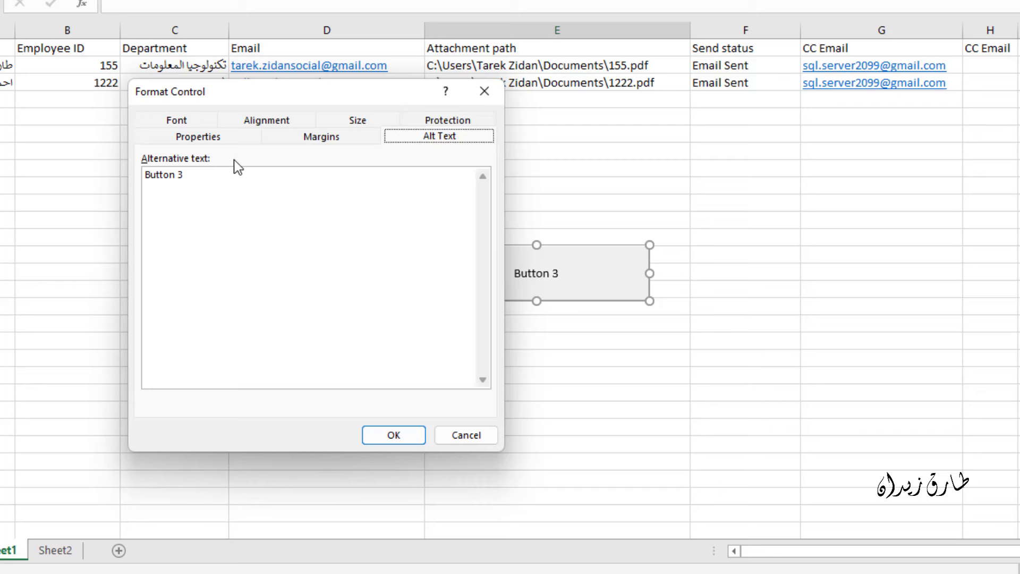
{"action": "key", "text": "Tab"}
{"action": "type", "text": "S"}
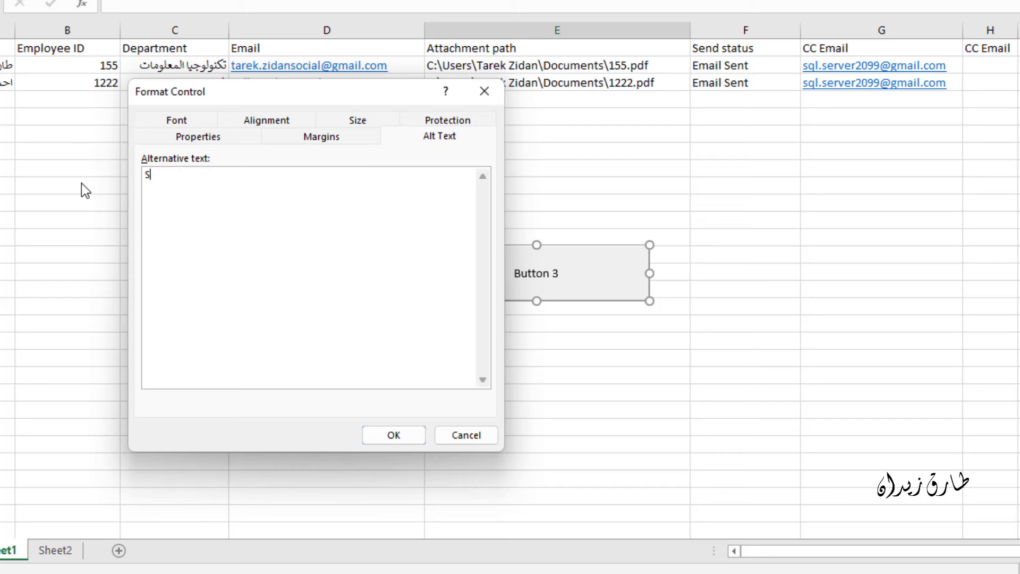
{"action": "type", "text": "End"}
{"action": "key", "text": "BackSpace"}
{"action": "key", "text": "BackSpace"}
{"action": "key", "text": "BackSpace"}
{"action": "type", "text": "end "}
{"action": "type", "text": "Email No"}
{"action": "type", "text": "w"}
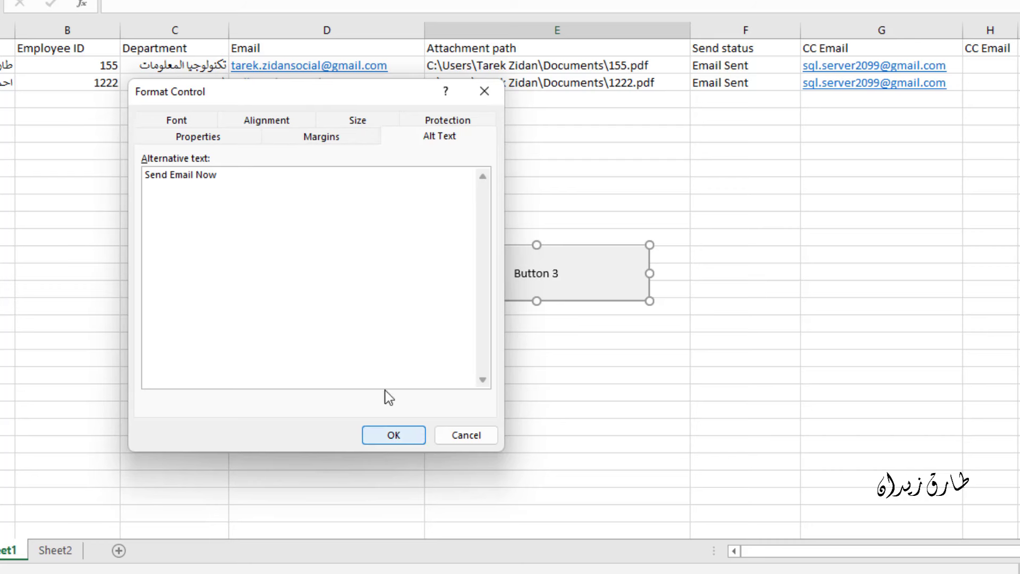
{"action": "left_click", "coordinate": [393, 439]}
{"action": "left_click", "coordinate": [555, 382]}
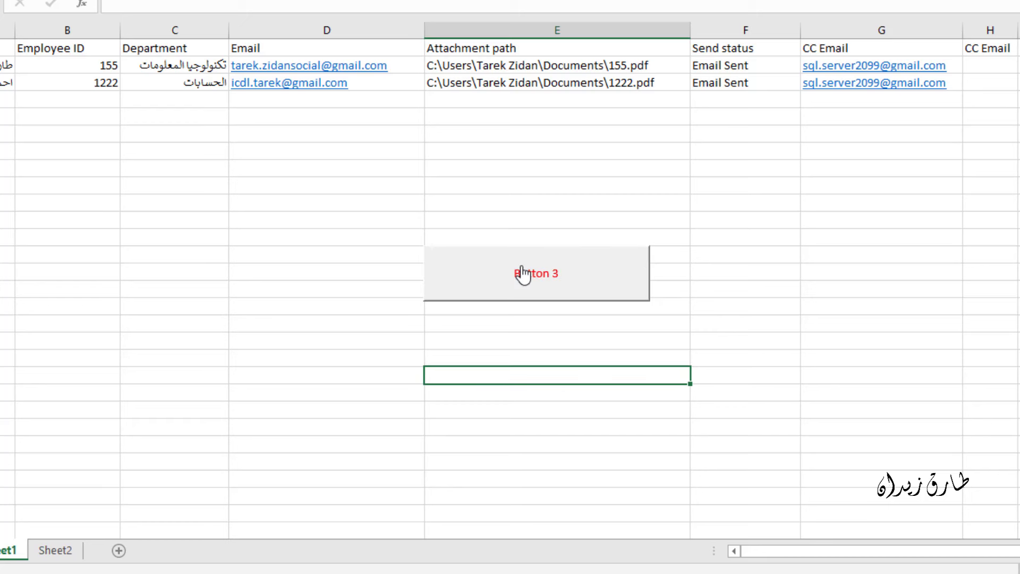
- Clear both Send status entries in F2:F3
{"action": "left_click", "coordinate": [738, 65]}
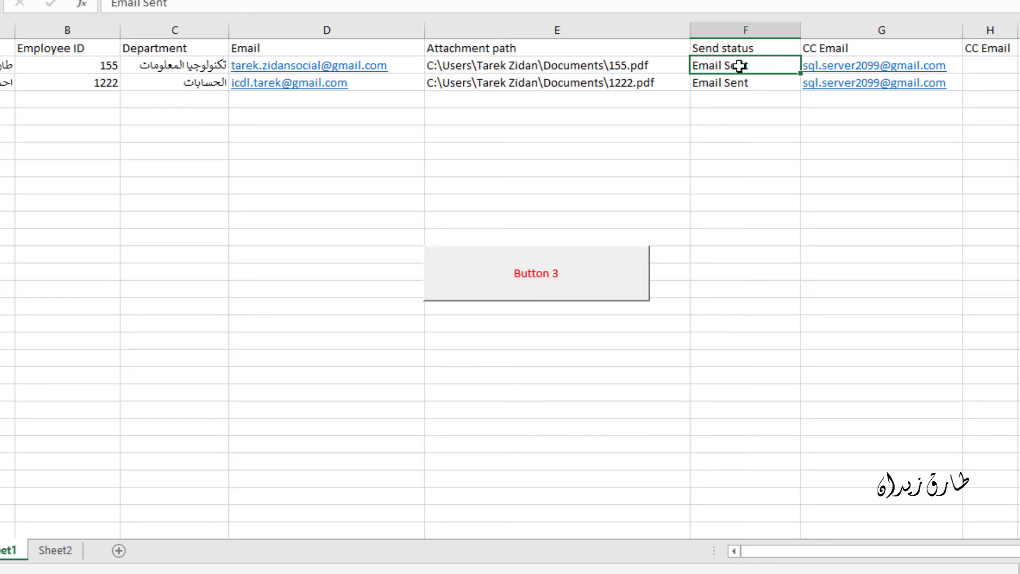
{"action": "left_click_drag", "start_coordinate": [738, 66], "coordinate": [742, 80]}
{"action": "key", "text": "Delete"}
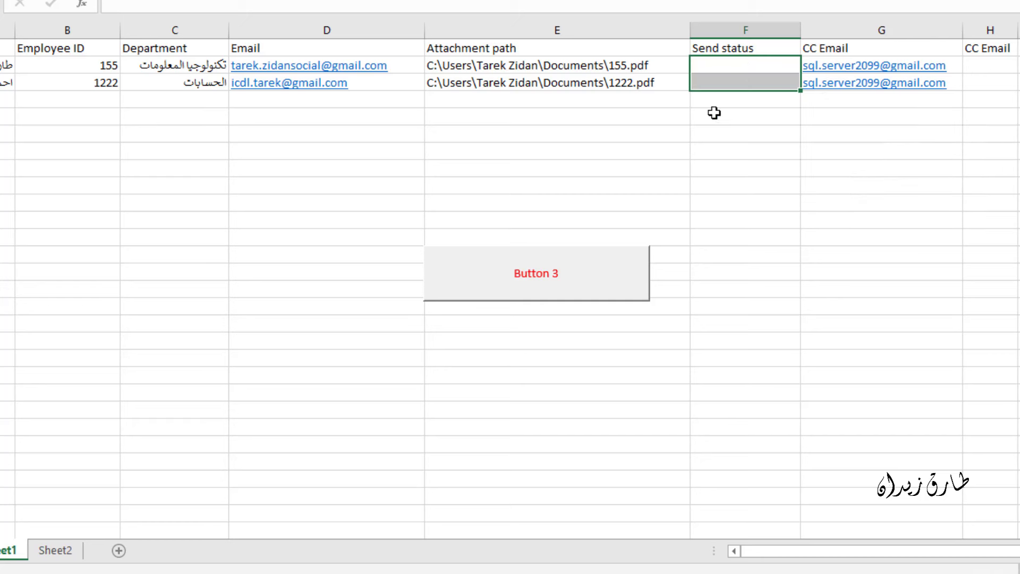
{"action": "left_click", "coordinate": [784, 290]}
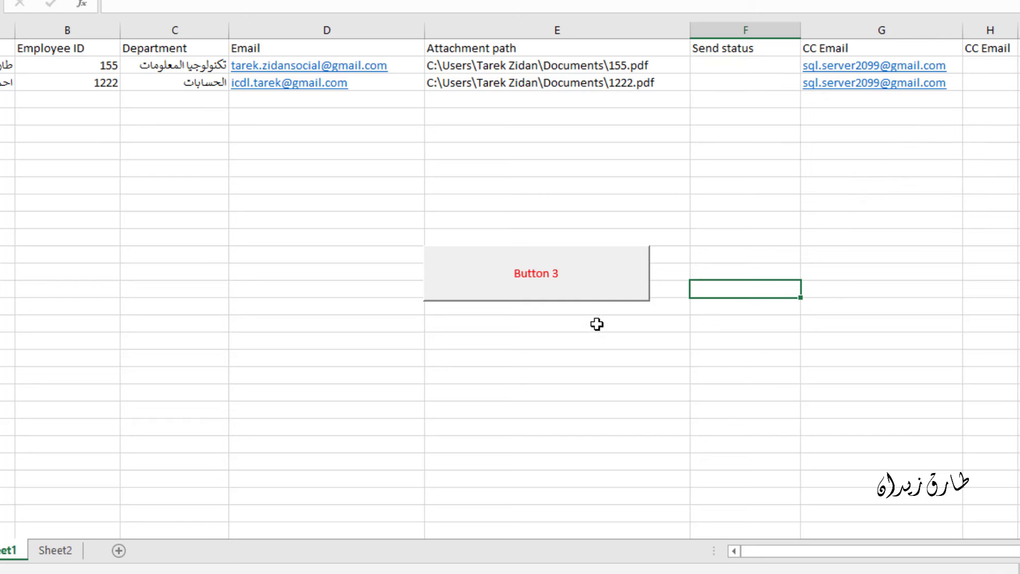
- Replace the button's label with 'Send Email Now'
{"action": "right_click", "coordinate": [551, 276]}
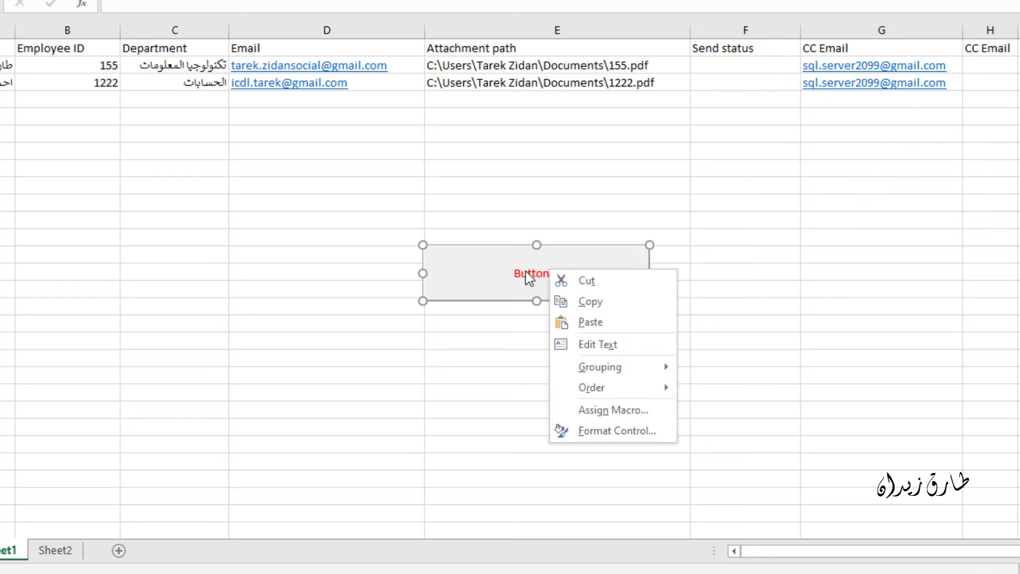
{"action": "key", "text": "Escape"}
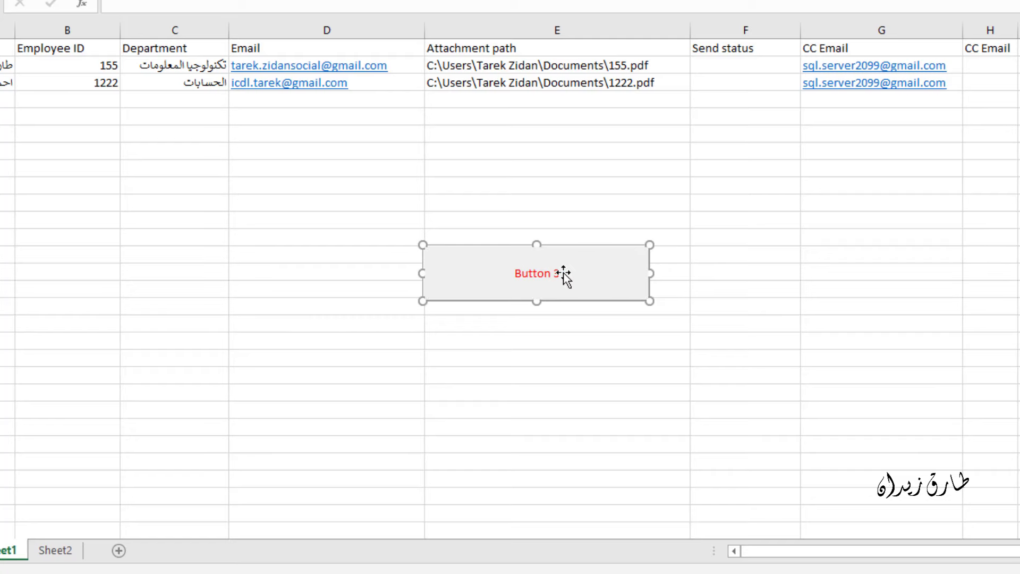
{"action": "left_click_drag", "start_coordinate": [561, 273], "coordinate": [537, 273]}
{"action": "key", "text": "BackSpace"}
{"action": "key", "text": "BackSpace"}
{"action": "key", "text": "BackSpace"}
{"action": "key", "text": "BackSpace"}
{"action": "key", "text": "BackSpace"}
{"action": "key", "text": "BackSpace"}
{"action": "key", "text": "BackSpace"}
{"action": "key", "text": "BackSpace"}
{"action": "type", "text": "Se"}
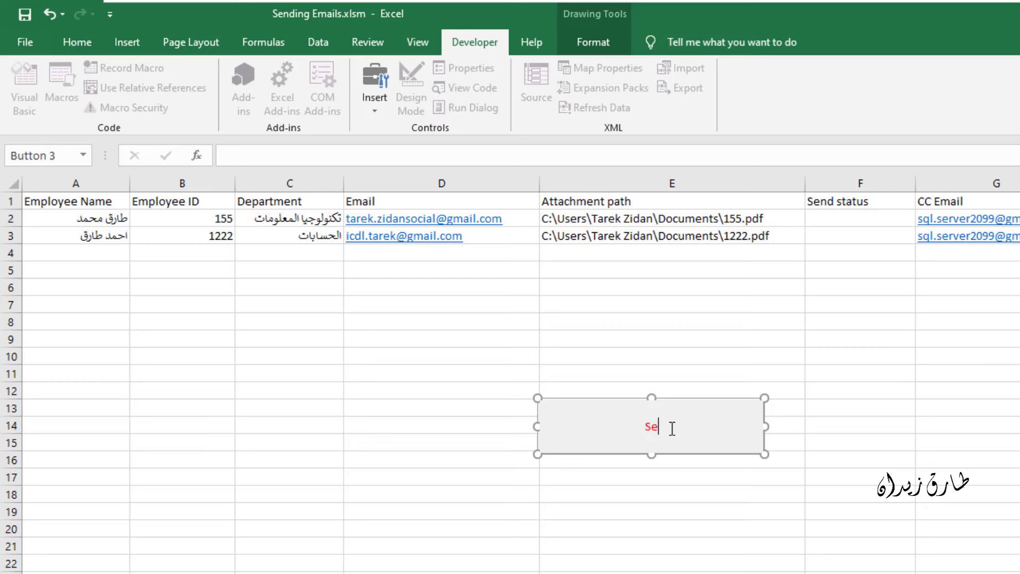
{"action": "type", "text": "nd Email"}
{"action": "type", "text": " Now"}
- Make the Send Email Now label bold and grow its font to 18 point
{"action": "right_click", "coordinate": [686, 432]}
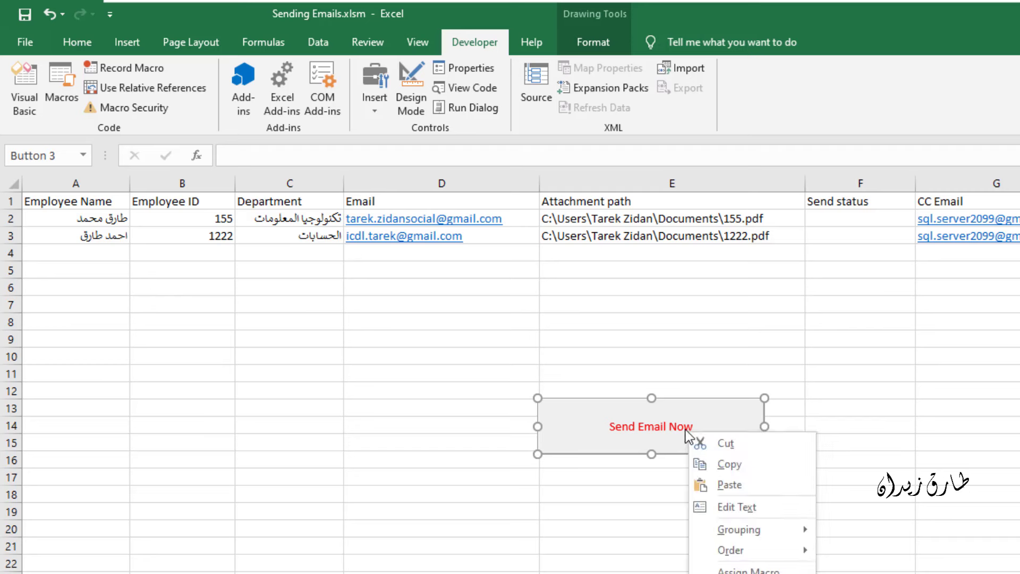
{"action": "key", "text": "x"}
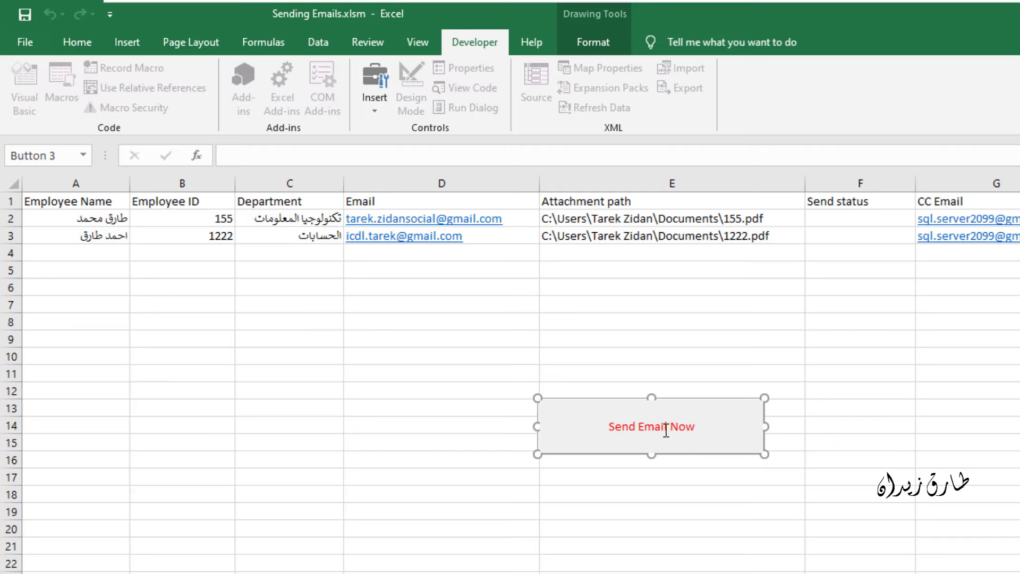
{"action": "left_click_drag", "start_coordinate": [609, 426], "coordinate": [695, 428]}
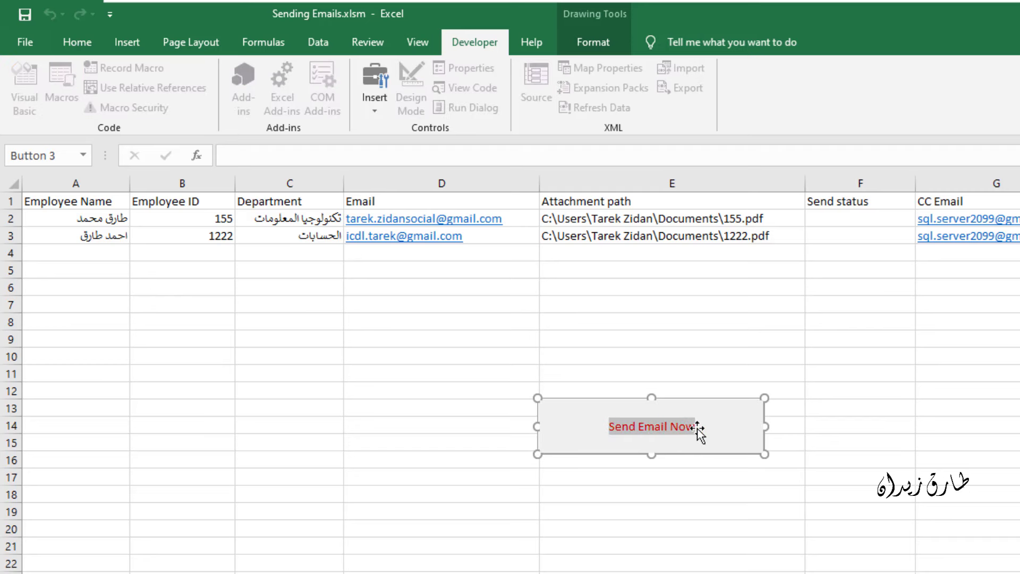
{"action": "left_click", "coordinate": [77, 41]}
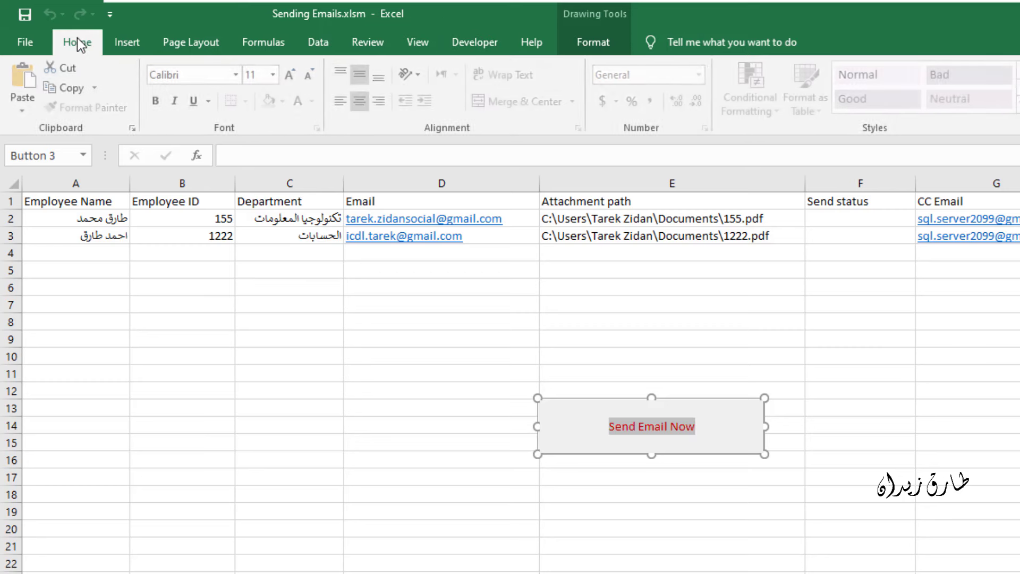
{"action": "left_click", "coordinate": [291, 75]}
{"action": "left_click", "coordinate": [291, 76]}
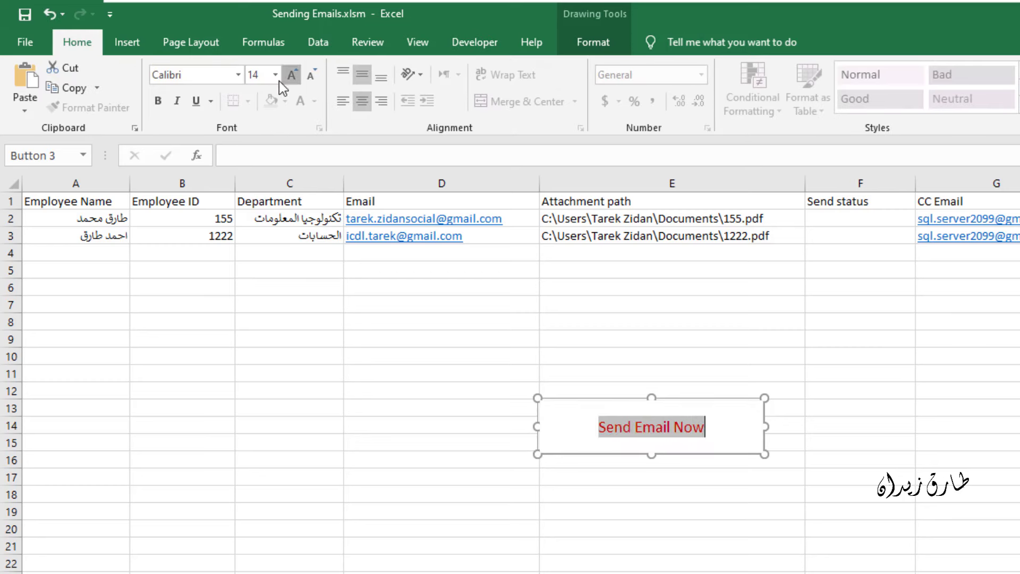
{"action": "left_click", "coordinate": [291, 76]}
{"action": "left_click", "coordinate": [157, 100]}
{"action": "left_click", "coordinate": [291, 75]}
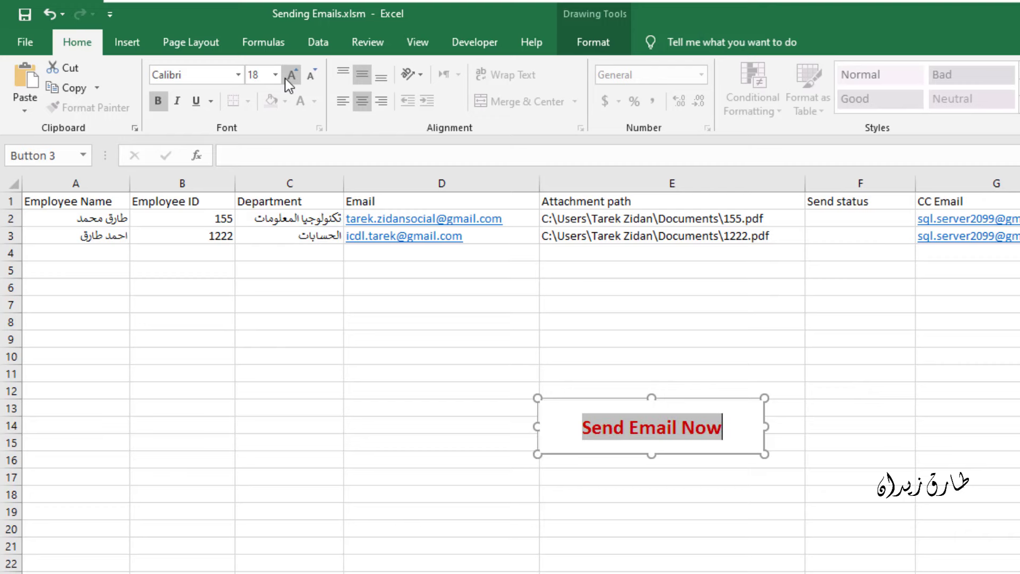
{"action": "left_click", "coordinate": [837, 440]}
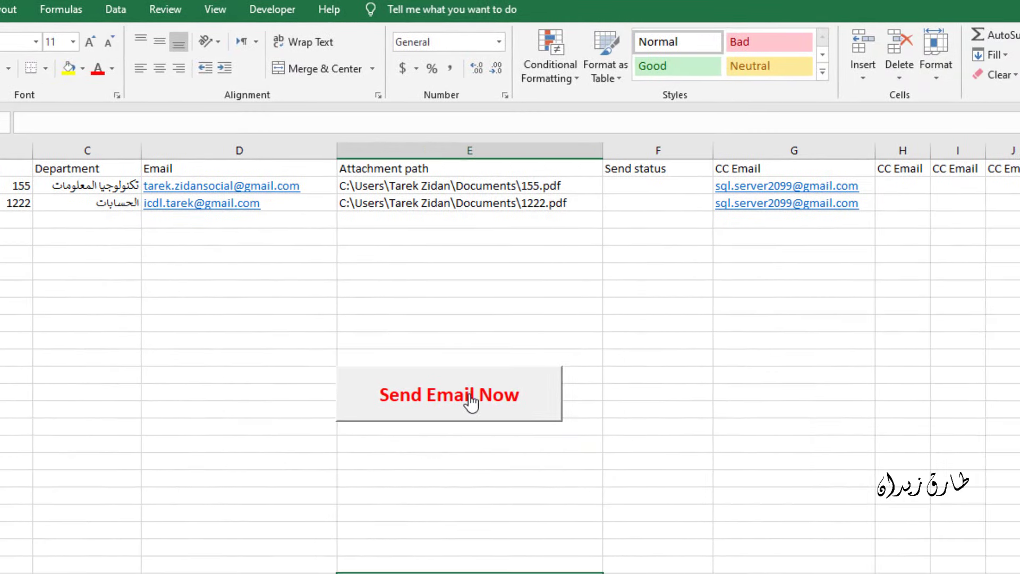
- Send the emails with the new Send Email Now button and acknowledge the success message
{"action": "left_click", "coordinate": [462, 396]}
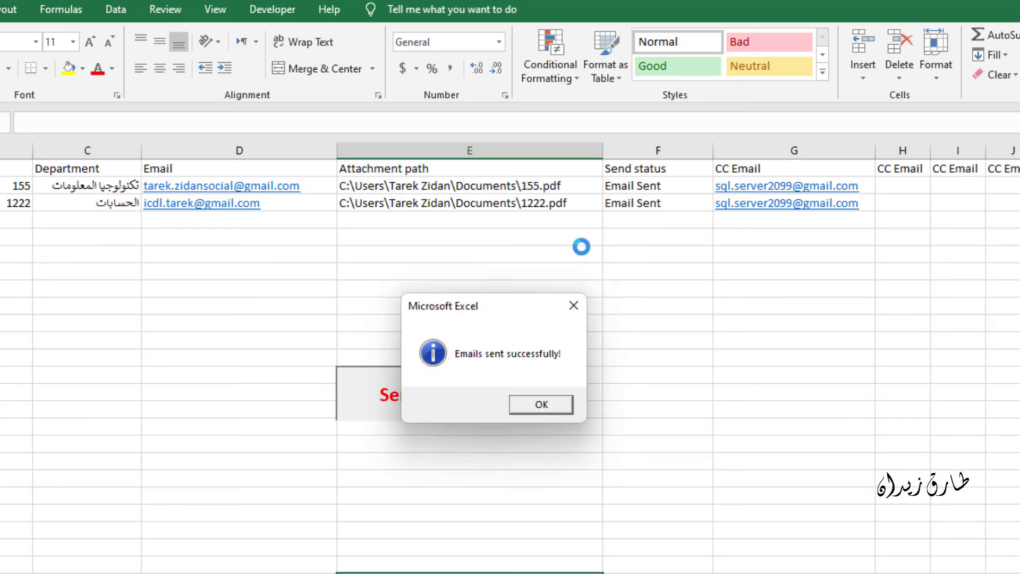
{"action": "left_click", "coordinate": [522, 396]}
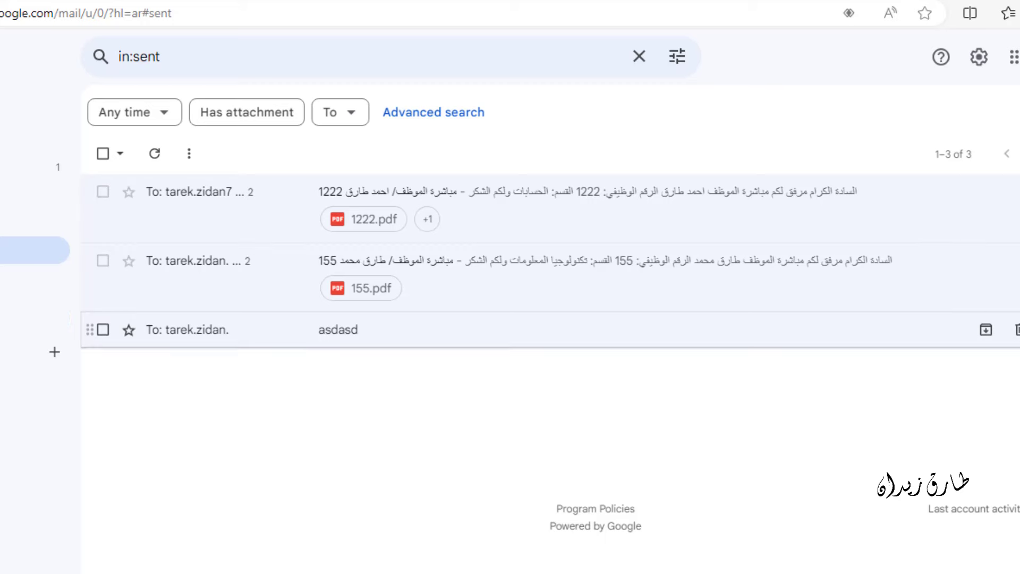
- Review the 1222 and 155 sent messages, then select and delete all sent conversations
{"action": "left_click", "coordinate": [311, 240]}
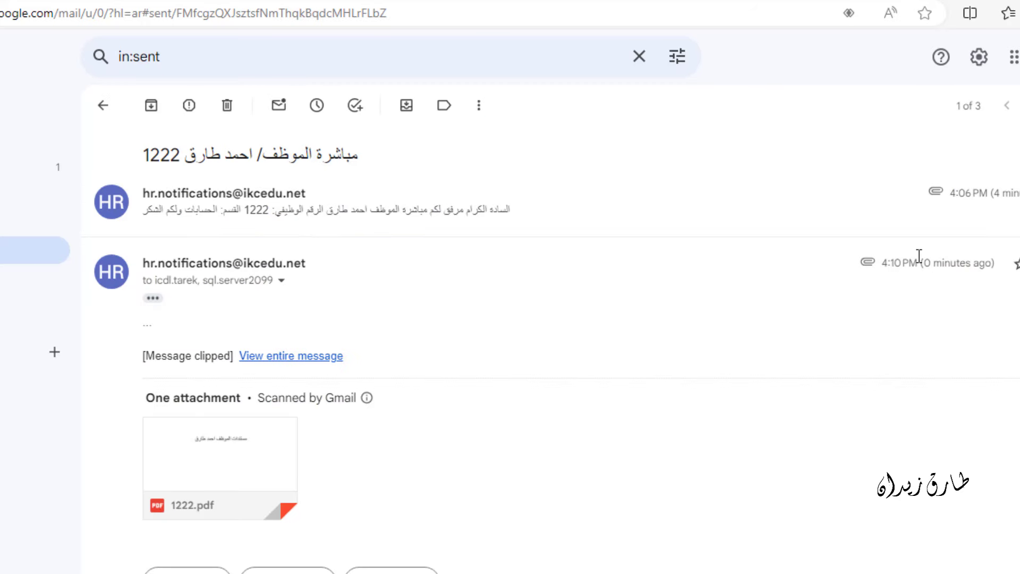
{"action": "left_click", "coordinate": [32, 250]}
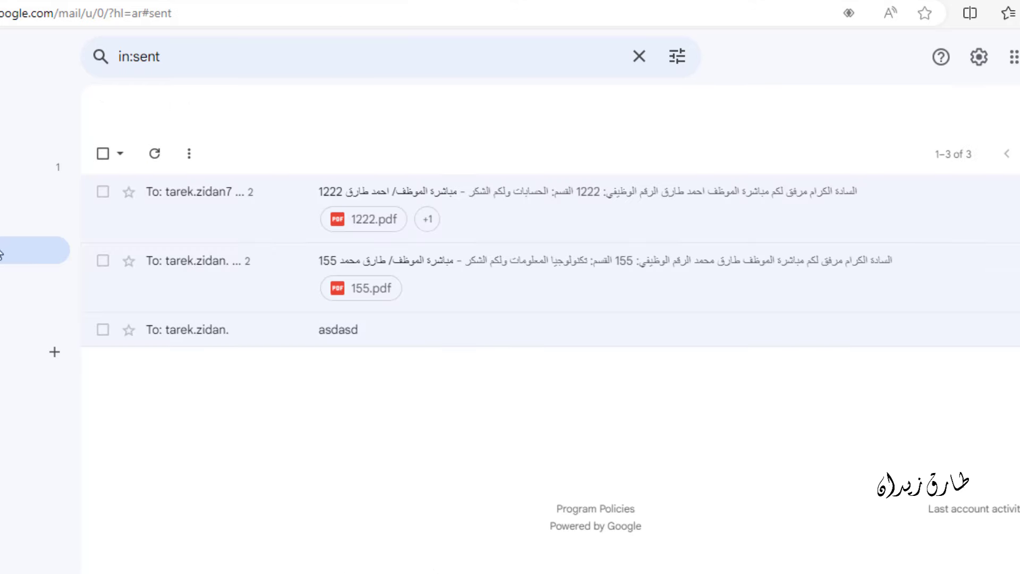
{"action": "left_click", "coordinate": [237, 271]}
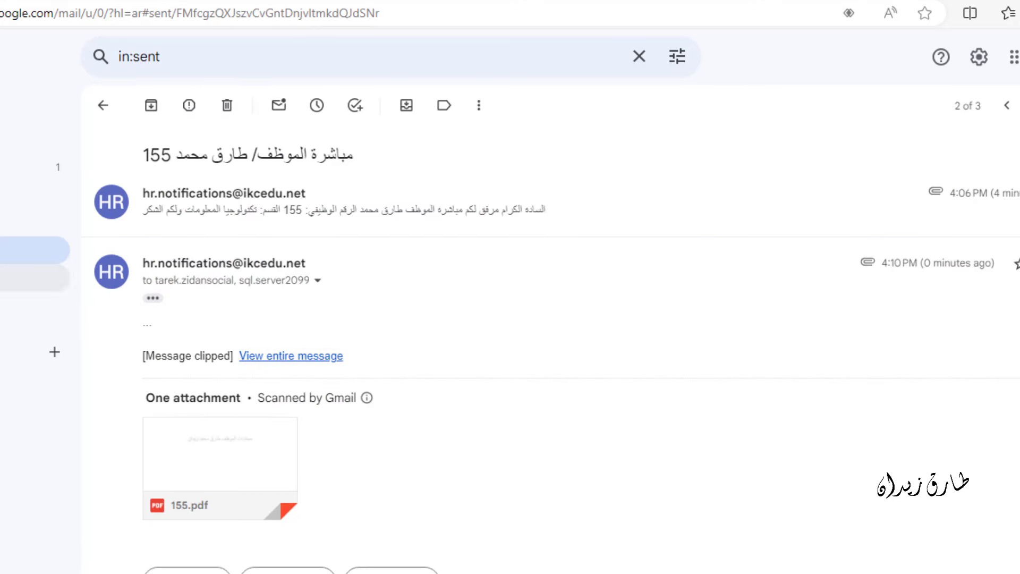
{"action": "left_click", "coordinate": [32, 249]}
{"action": "left_click", "coordinate": [103, 153]}
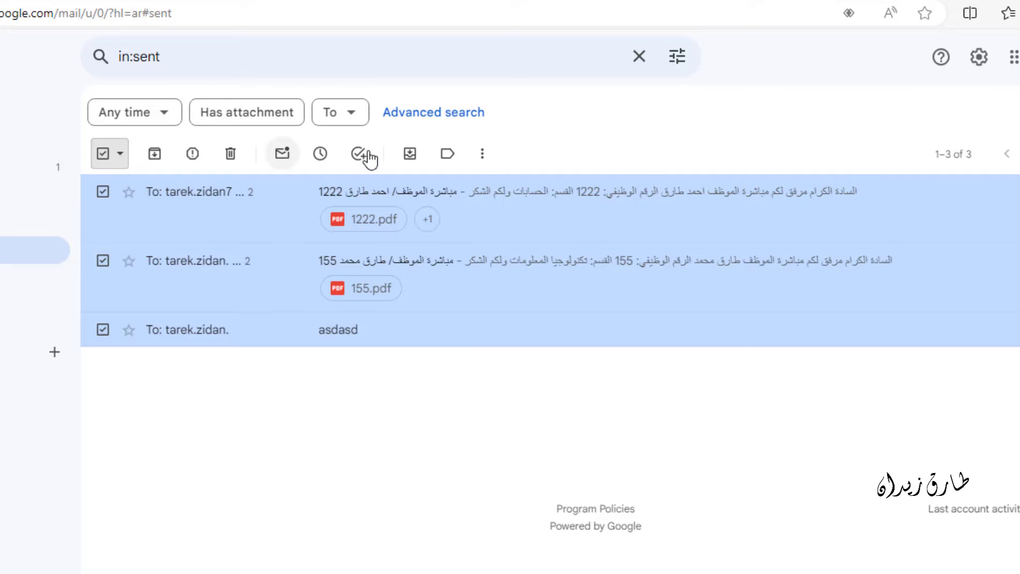
{"action": "left_click", "coordinate": [230, 154]}
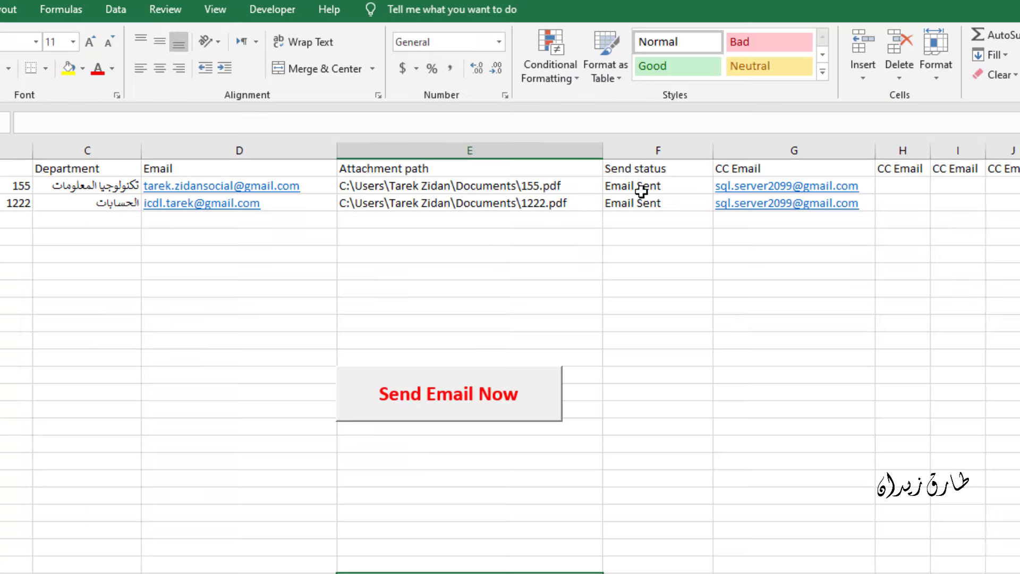
- Resend the emails via Send Email Now, confirm the success message, and return to Gmail
{"action": "left_click_drag", "start_coordinate": [644, 190], "coordinate": [647, 202]}
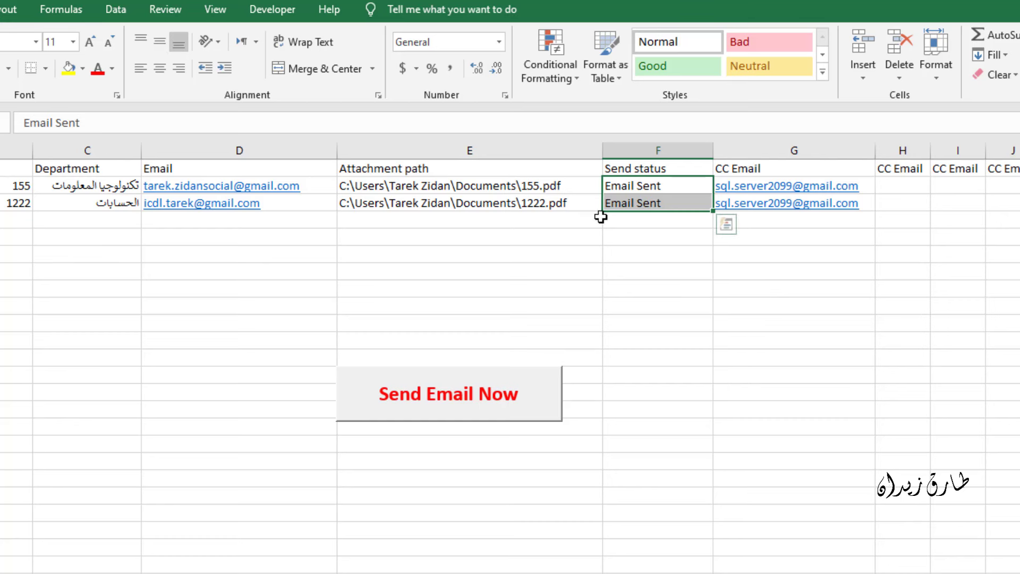
{"action": "left_click", "coordinate": [449, 405]}
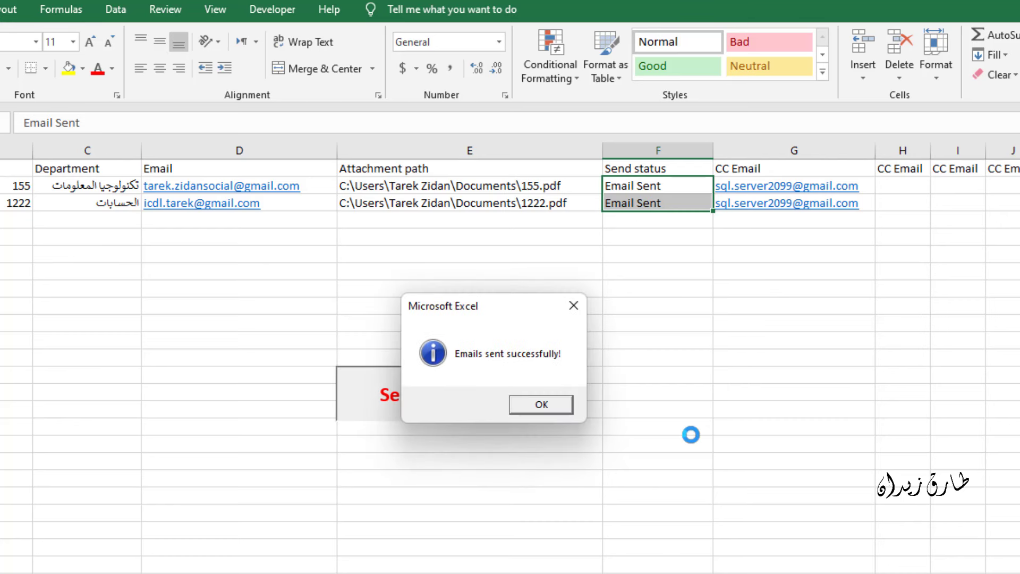
{"action": "left_click", "coordinate": [547, 410]}
{"action": "key", "text": "alt+Tab"}
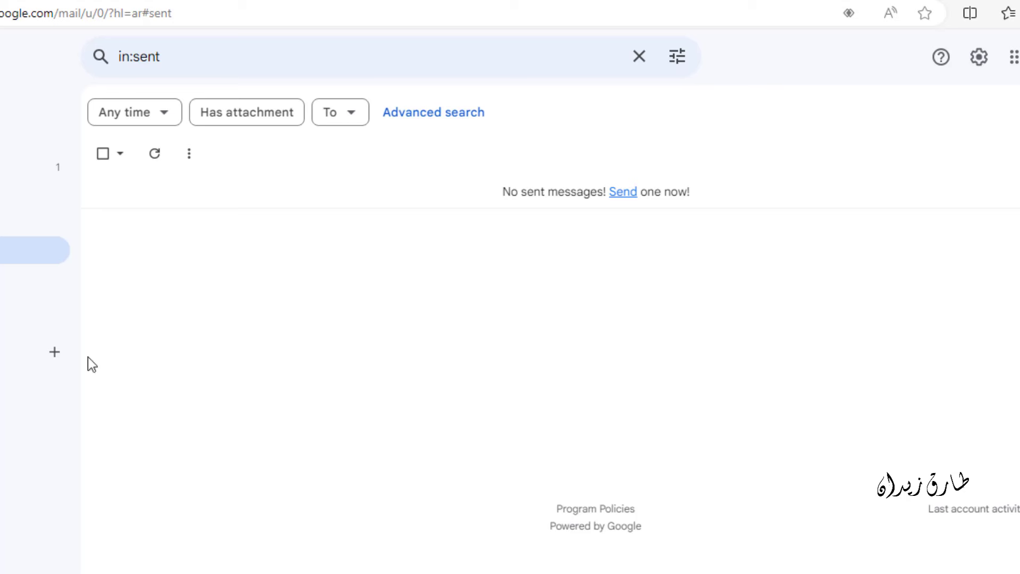
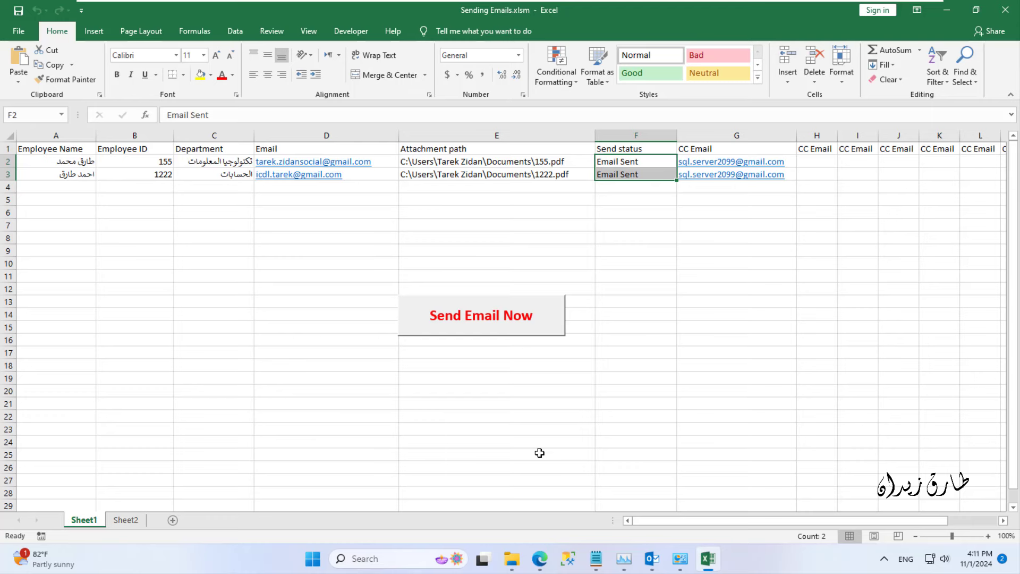
- Open the VBA editor with Alt+F11 and select the Sending Emails VBAProject
{"action": "key", "text": "alt+F11"}
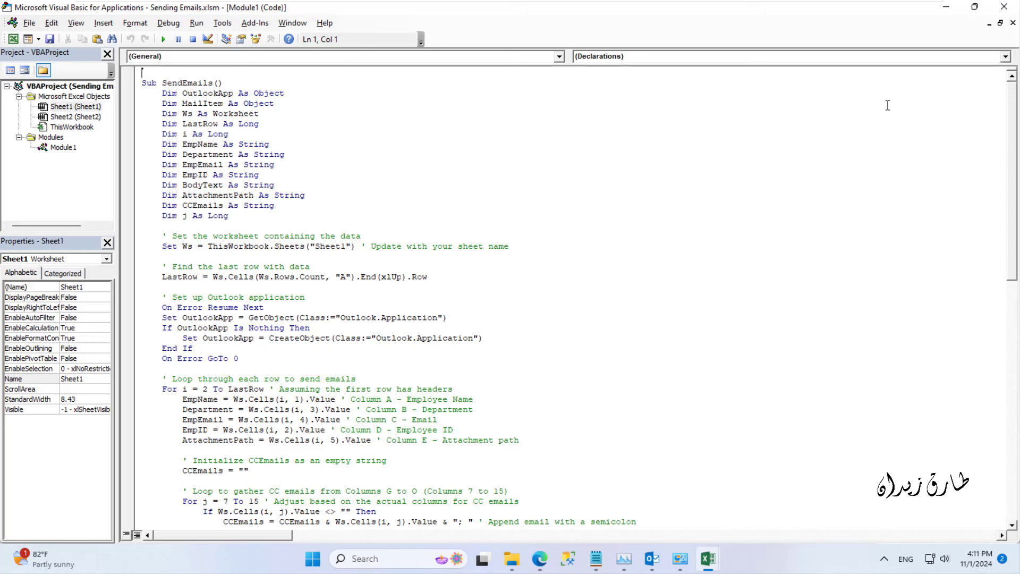
{"action": "key", "text": "alt+F11"}
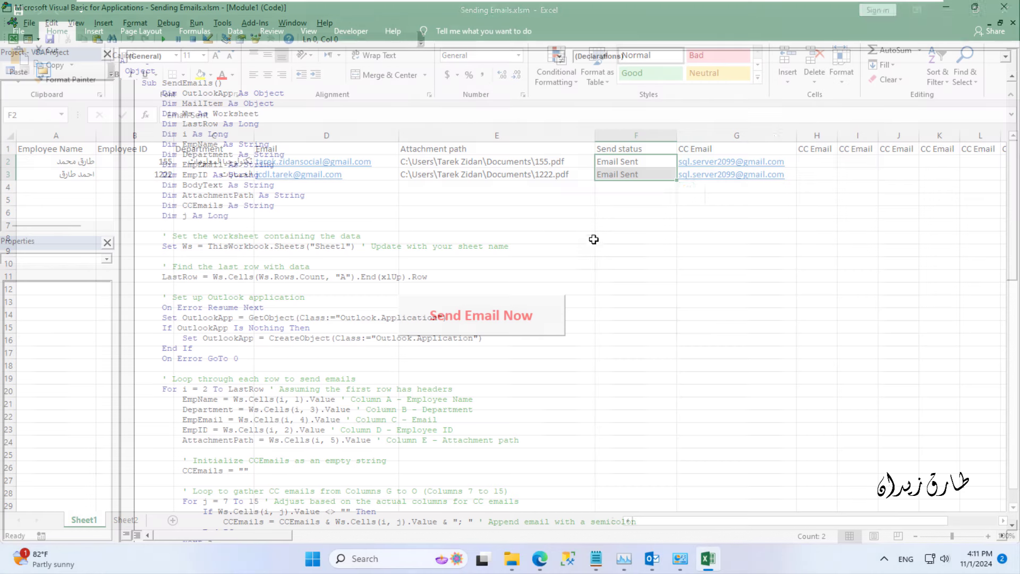
{"action": "key", "text": "alt+F11"}
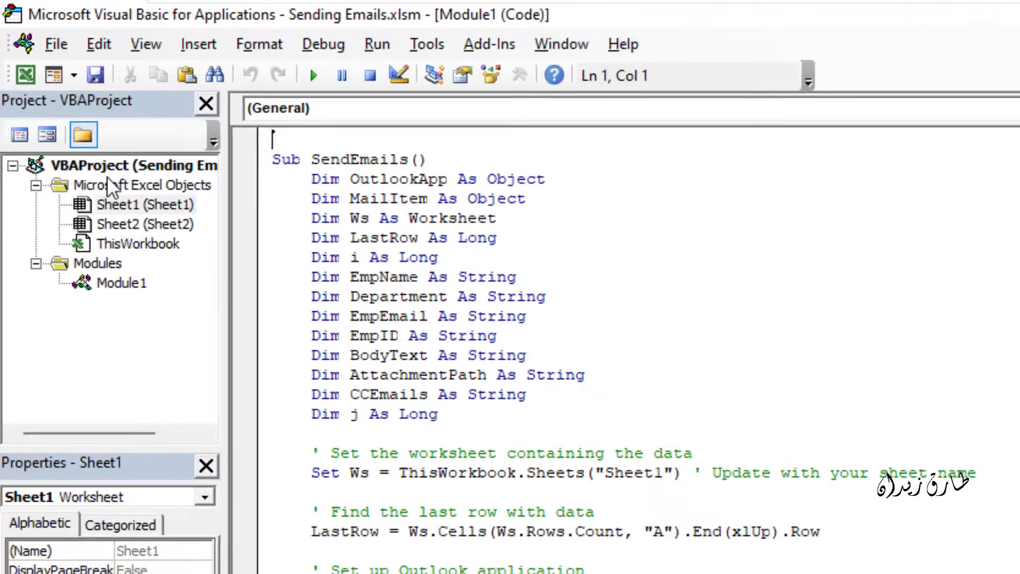
{"action": "left_click", "coordinate": [56, 88]}
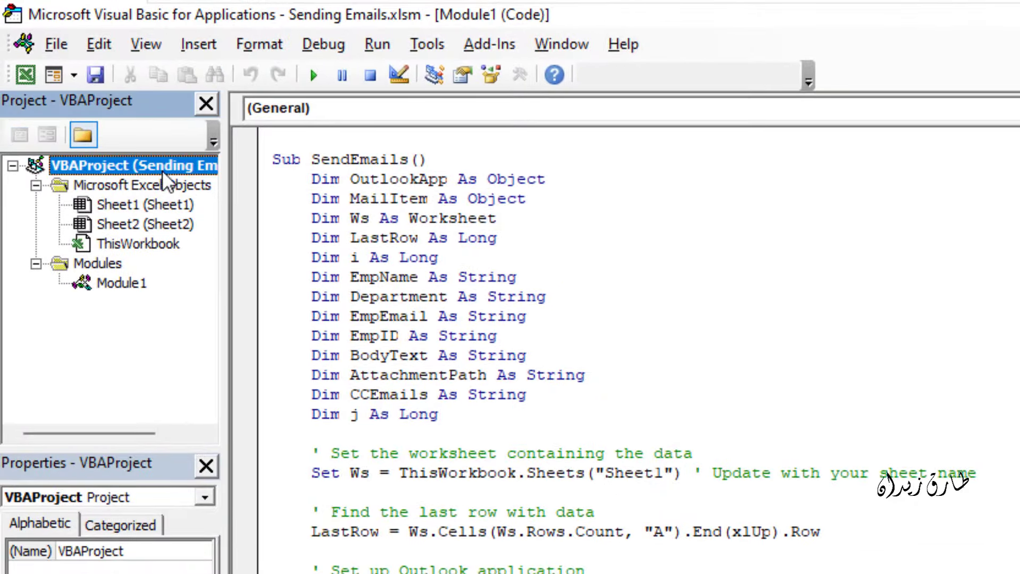
- In VBAProject Properties, lock the project for viewing with a password
{"action": "right_click", "coordinate": [162, 171]}
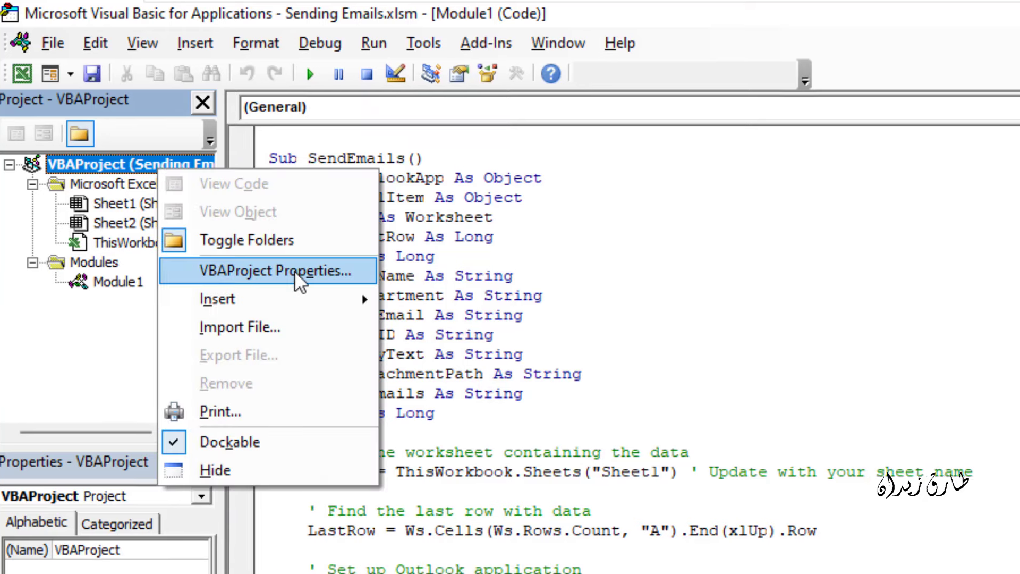
{"action": "left_click", "coordinate": [301, 281]}
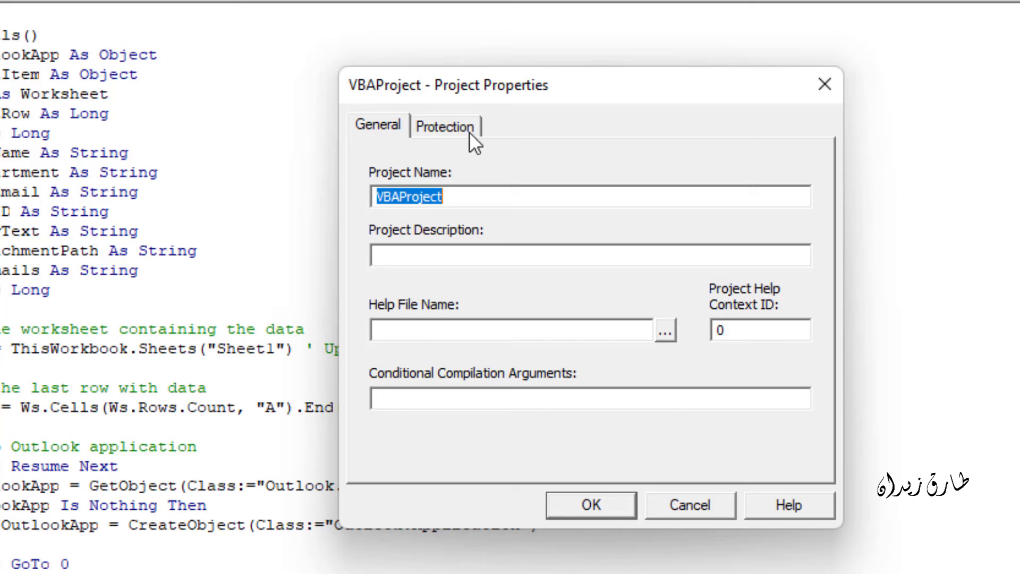
{"action": "left_click", "coordinate": [463, 130]}
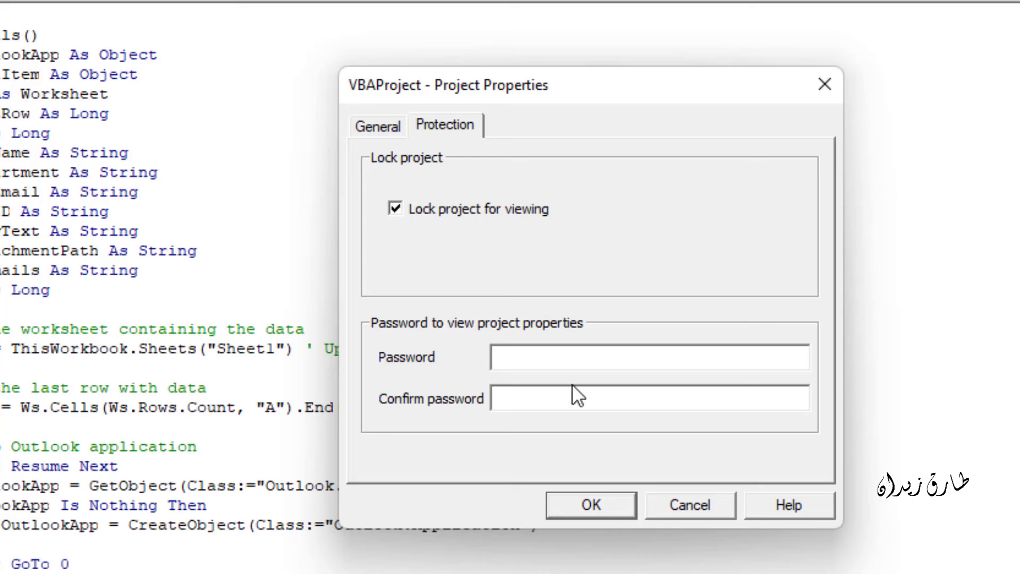
{"action": "left_click", "coordinate": [545, 364]}
{"action": "left_click", "coordinate": [575, 498]}
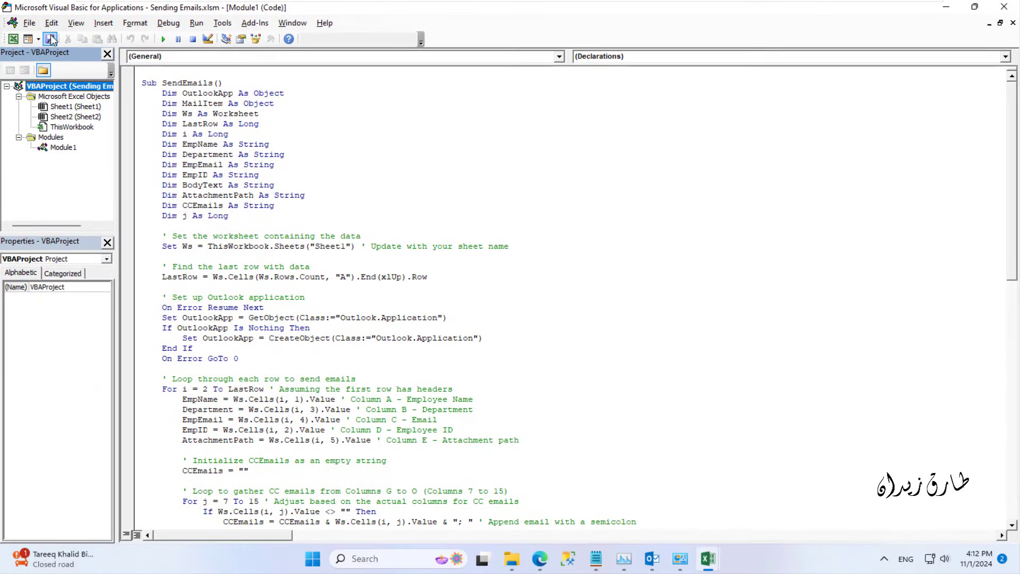
- Close the VBA editor, save the workbook, then briefly reopen and close the editor
{"action": "left_click", "coordinate": [1004, 7]}
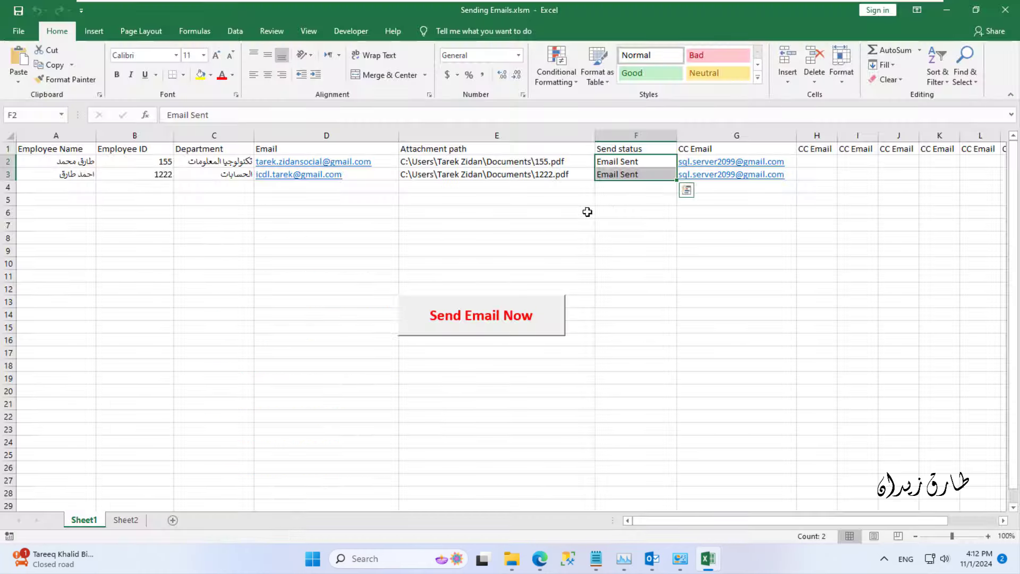
{"action": "left_click", "coordinate": [19, 10]}
{"action": "key", "text": "alt+F11"}
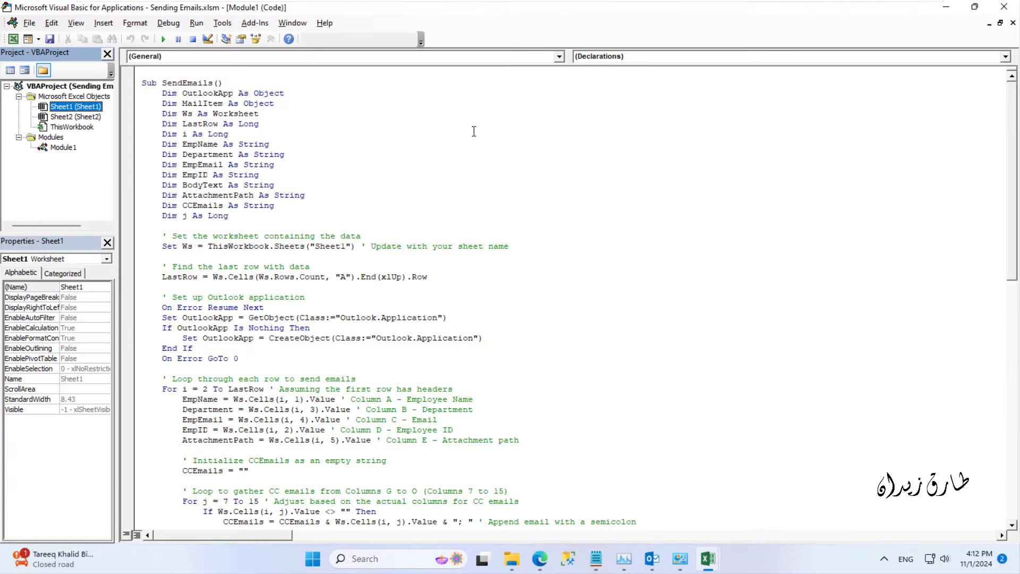
{"action": "left_click", "coordinate": [1004, 7]}
- Close Excel and minimize the browser showing Gmail's Sent folder
{"action": "left_click", "coordinate": [1004, 11]}
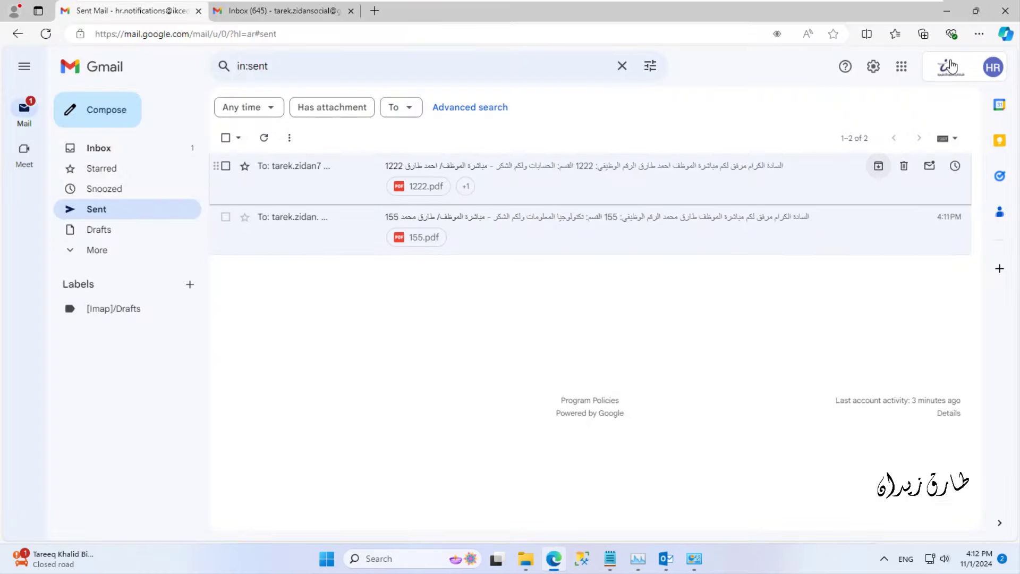
{"action": "left_click", "coordinate": [946, 8]}
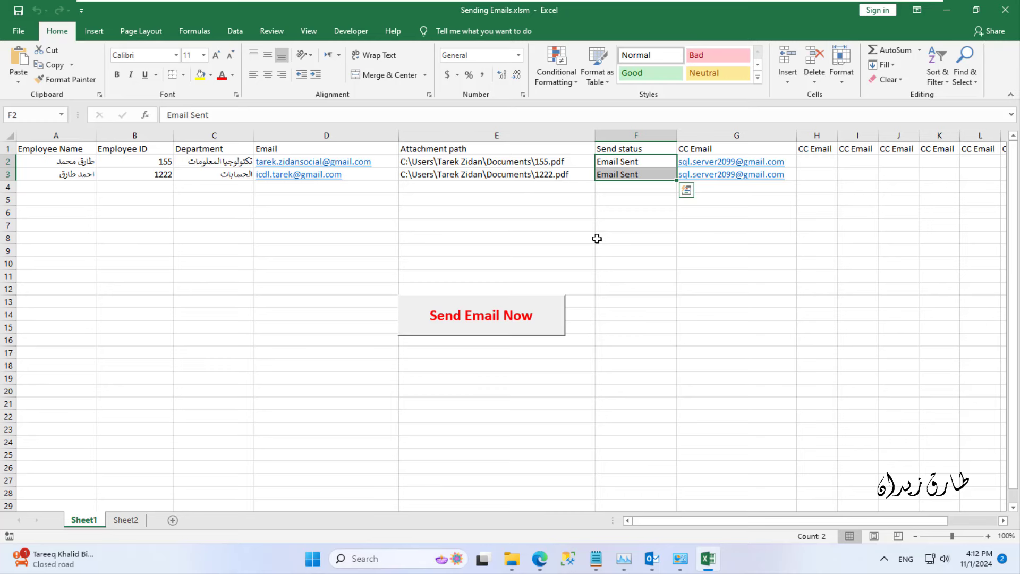
- In the VBA editor, expand the locked VBAProject and enter its password to unlock it
{"action": "key", "text": "alt+F11"}
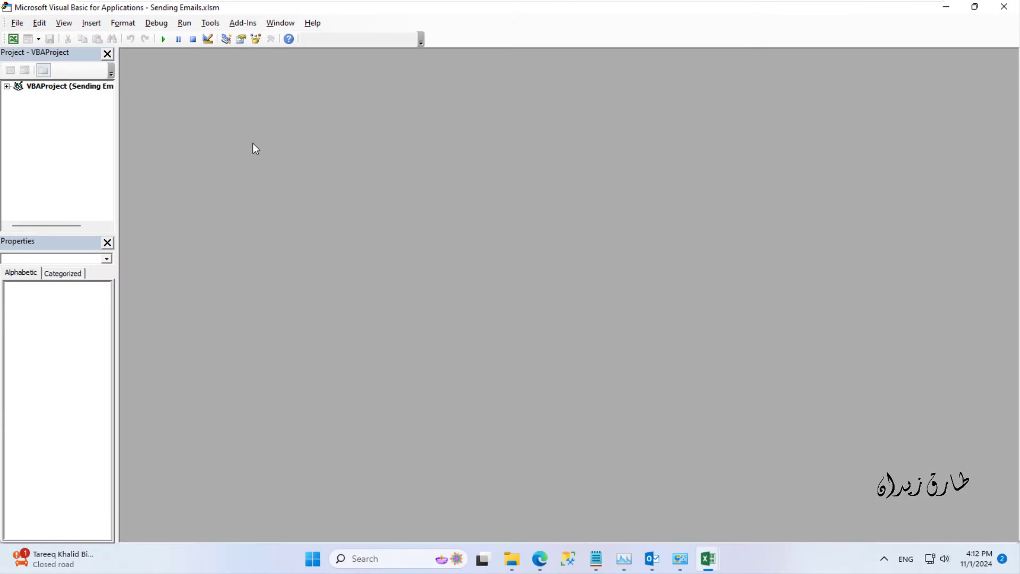
{"action": "left_click", "coordinate": [53, 90]}
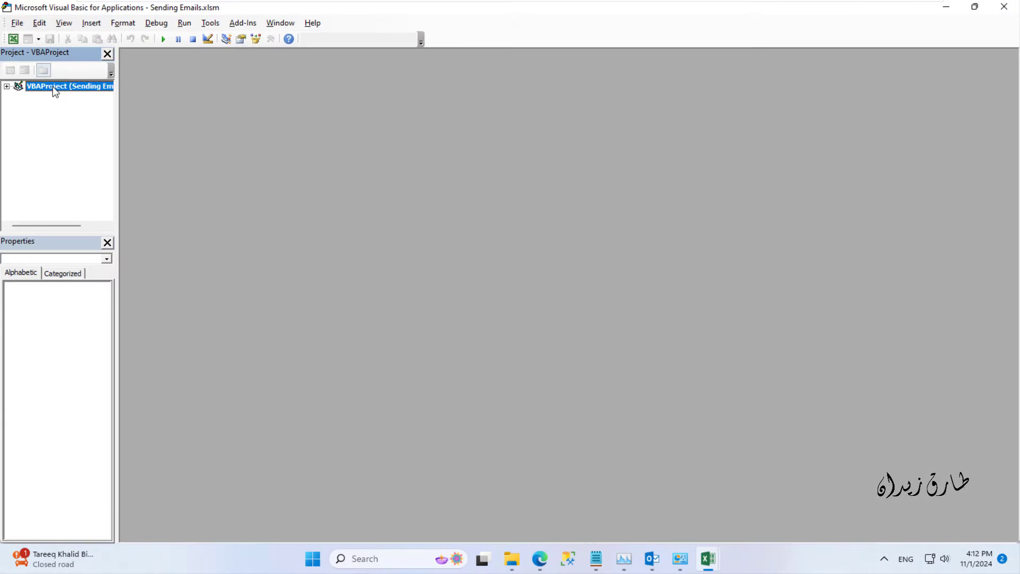
{"action": "left_click", "coordinate": [6, 86]}
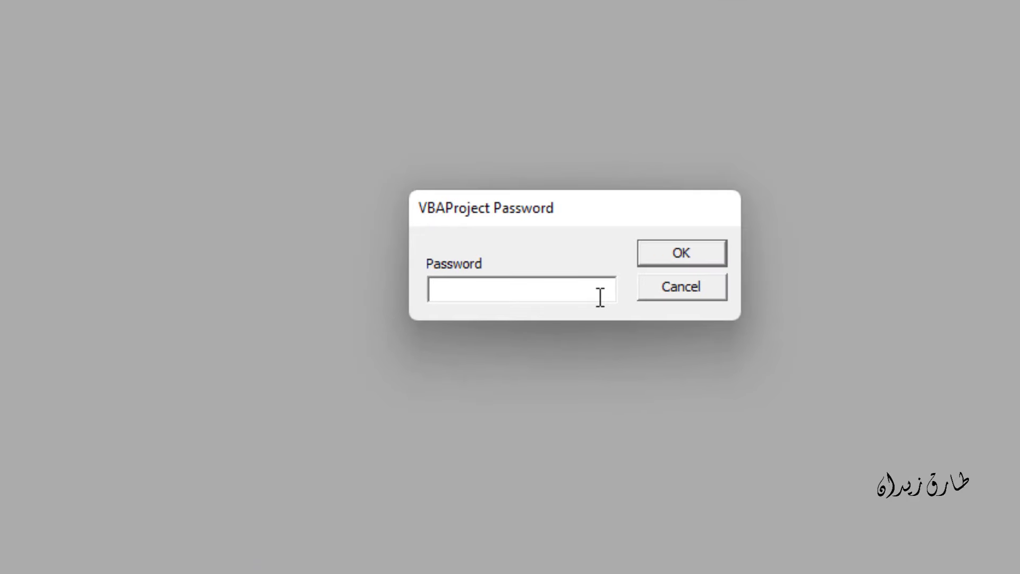
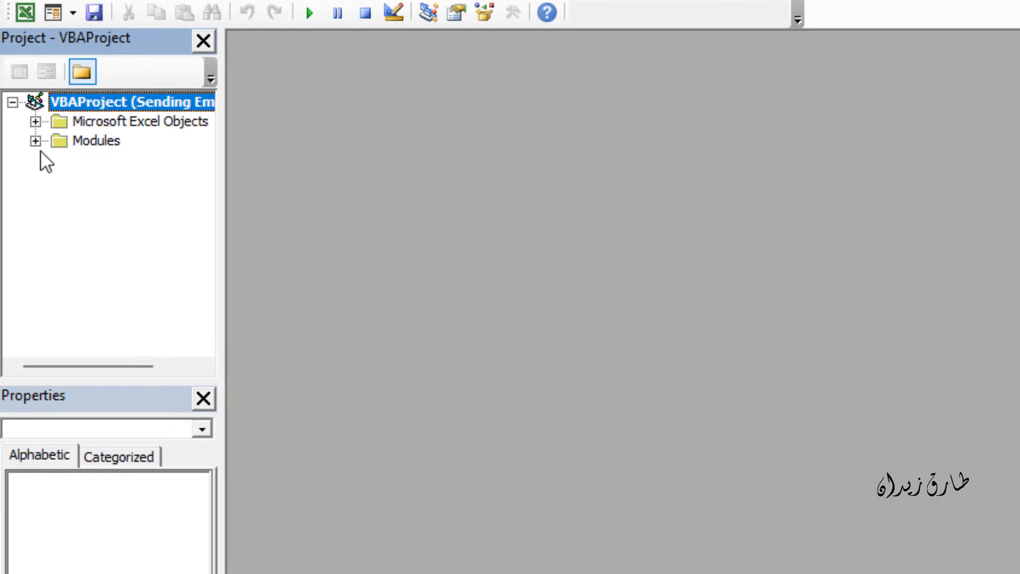
- Open Module1's SendEmails code and select 'Sheet1' in the Sheets reference
{"action": "left_click", "coordinate": [35, 140]}
{"action": "left_click", "coordinate": [126, 161]}
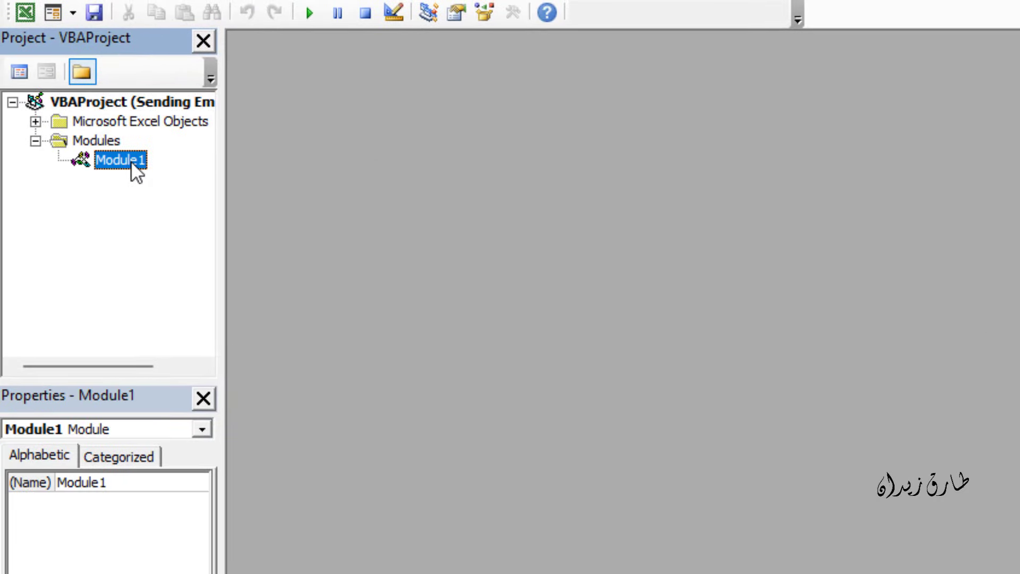
{"action": "double_click", "coordinate": [131, 160]}
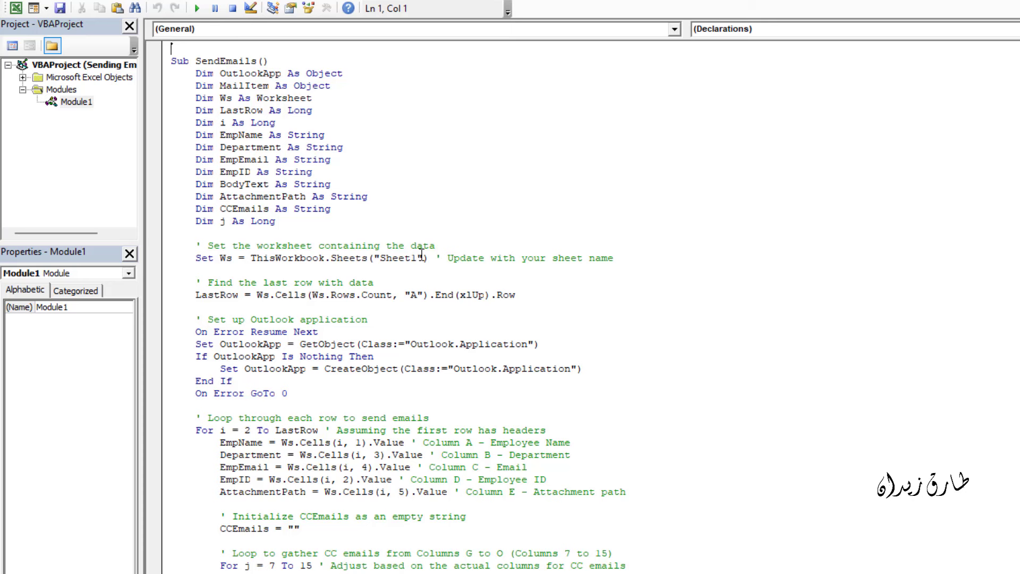
{"action": "left_click_drag", "start_coordinate": [420, 259], "coordinate": [382, 261]}
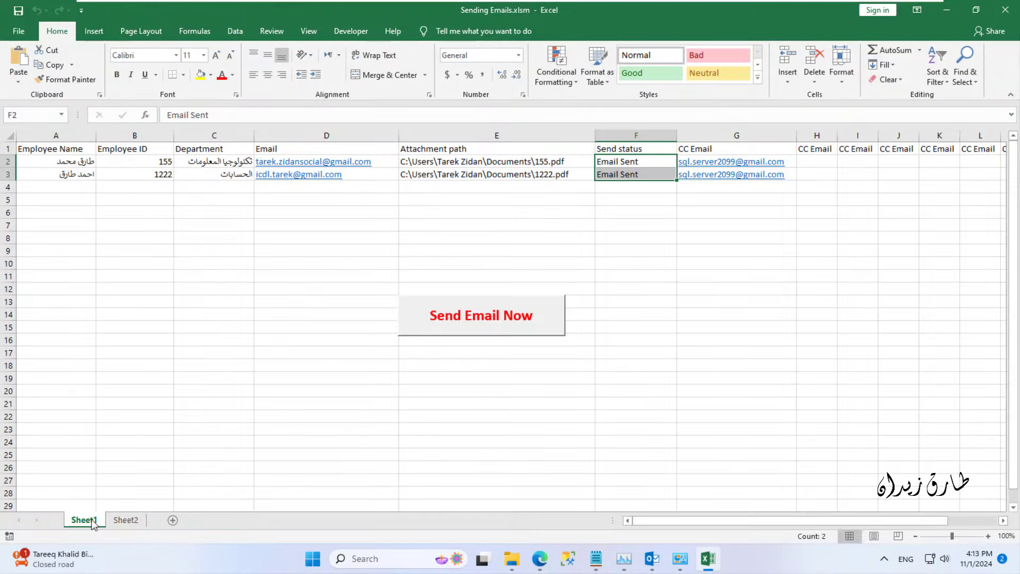
- Rename the Sheet1 tab to 'employee', run Send Email Now, and dismiss run-time error 9
{"action": "double_click", "coordinate": [93, 521]}
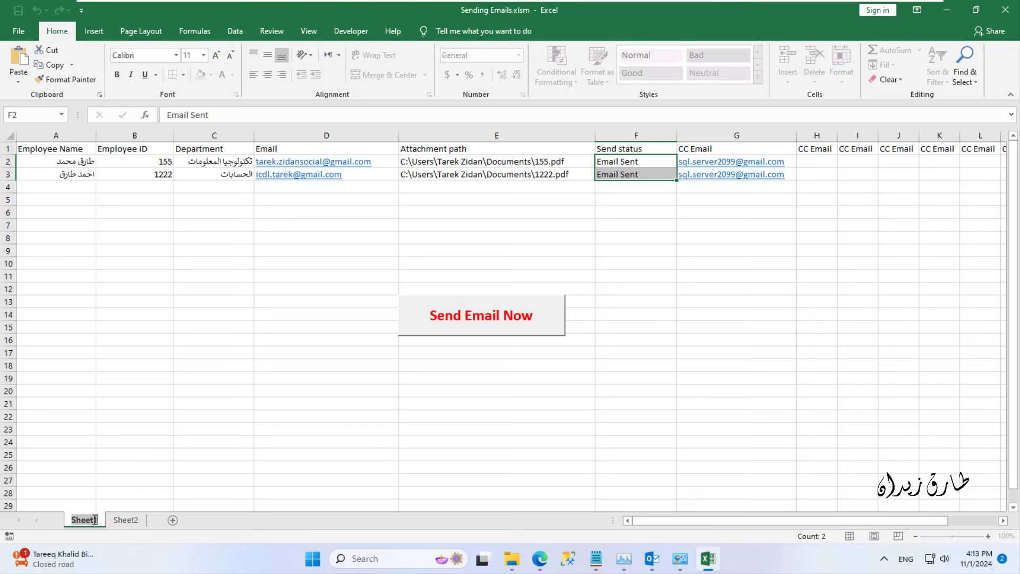
{"action": "type", "text": "empl"}
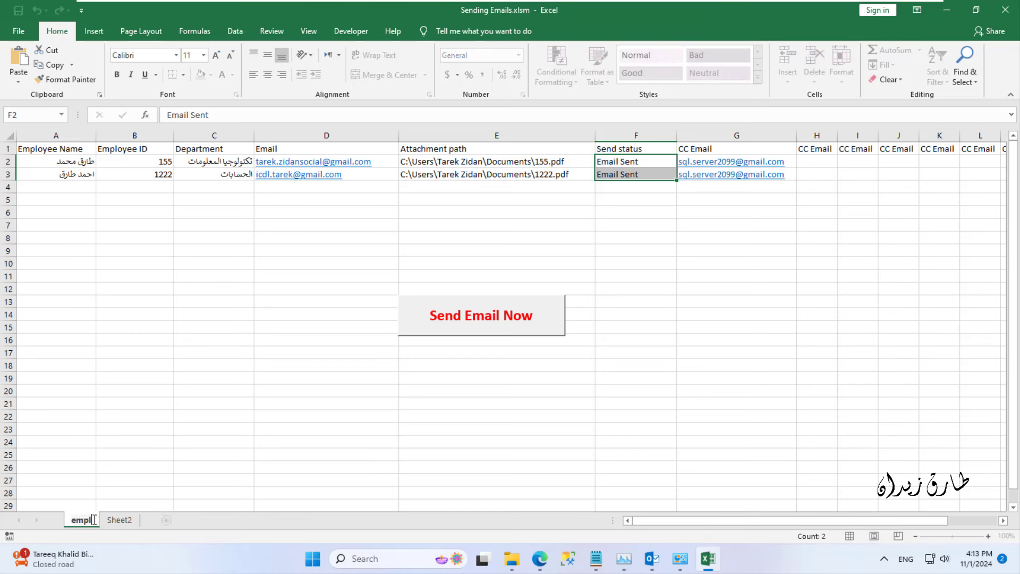
{"action": "type", "text": "oy"}
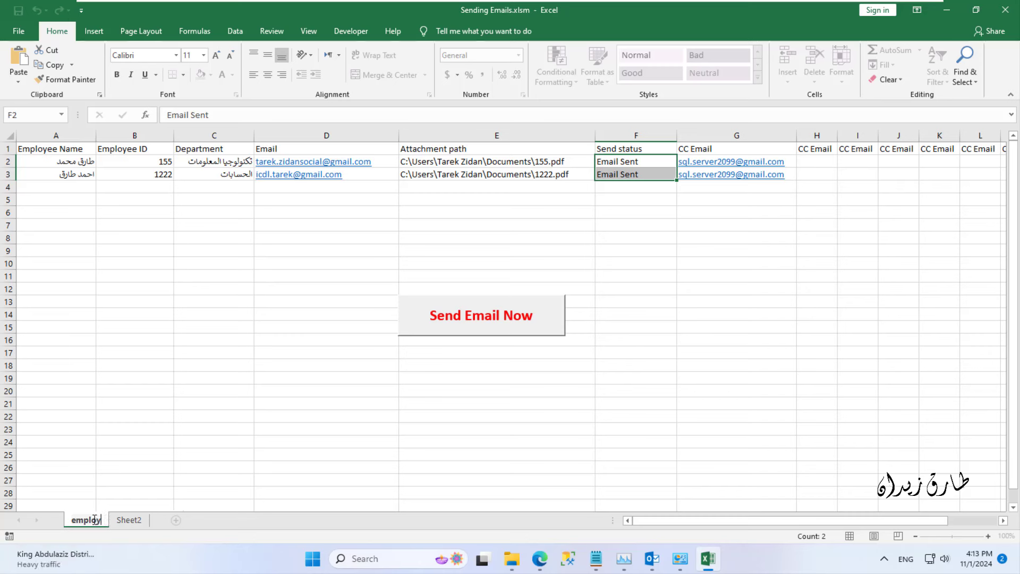
{"action": "type", "text": "ee"}
{"action": "left_click", "coordinate": [143, 466]}
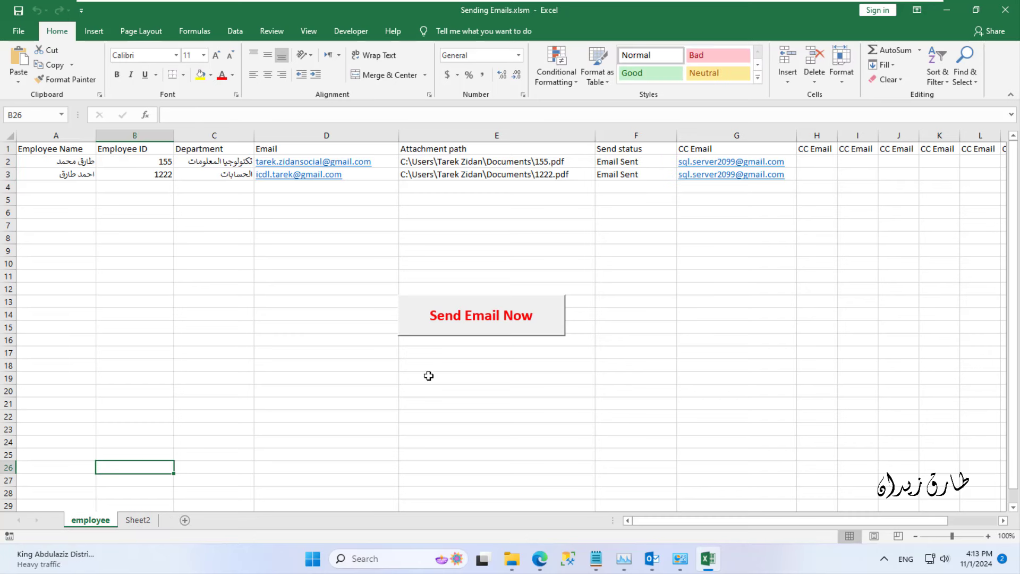
{"action": "left_click", "coordinate": [518, 325]}
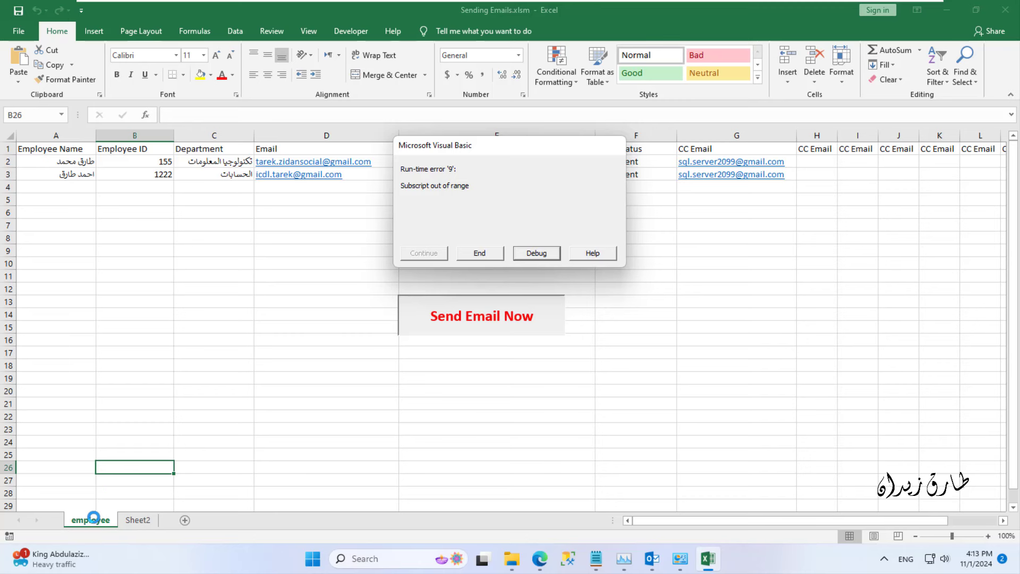
{"action": "left_click", "coordinate": [479, 254]}
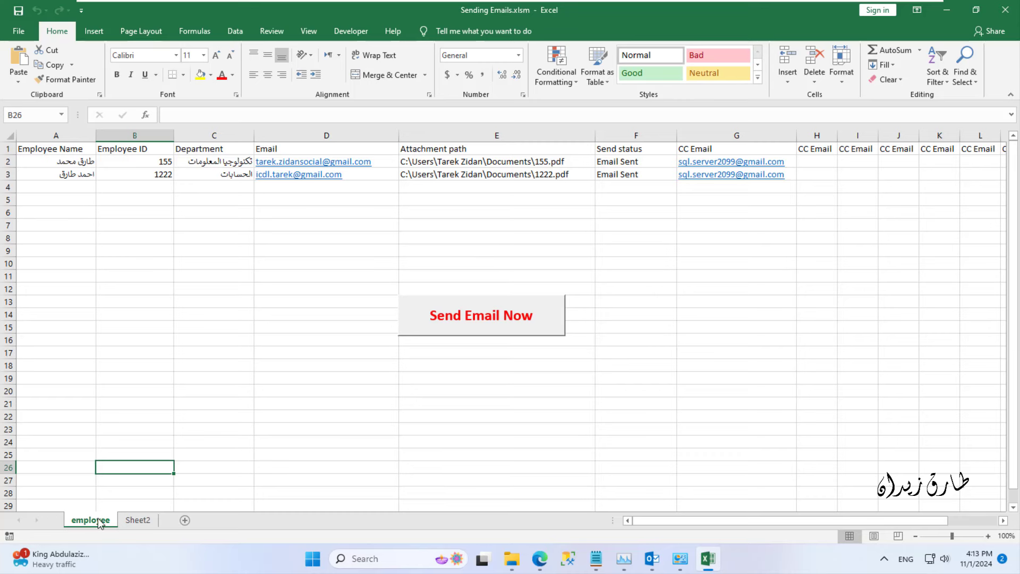
- Replace 'Sheet1' with 'employee' in the macro code, then rerun Send Email Now successfully
{"action": "key", "text": "alt+F11"}
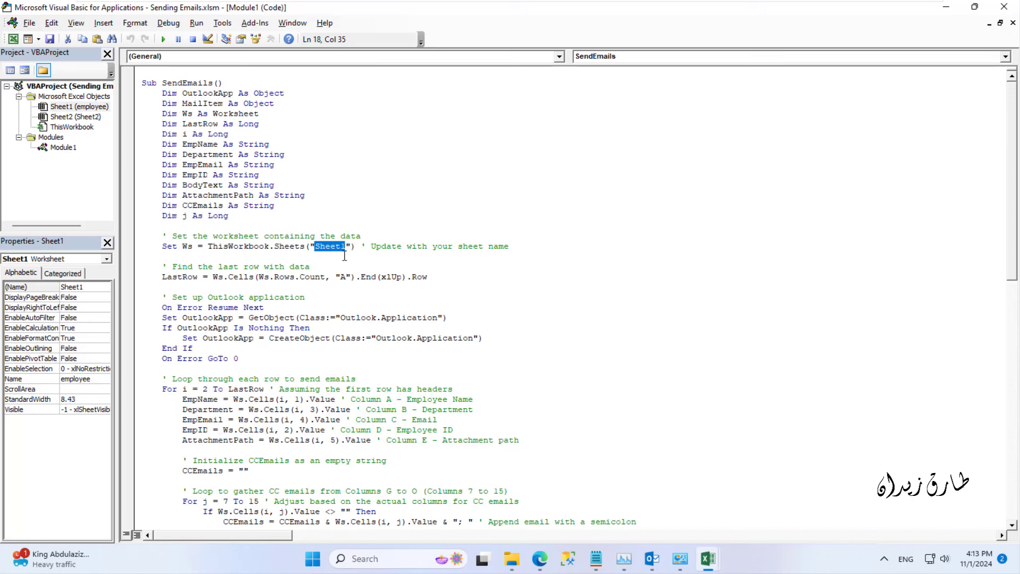
{"action": "type", "text": "employee"}
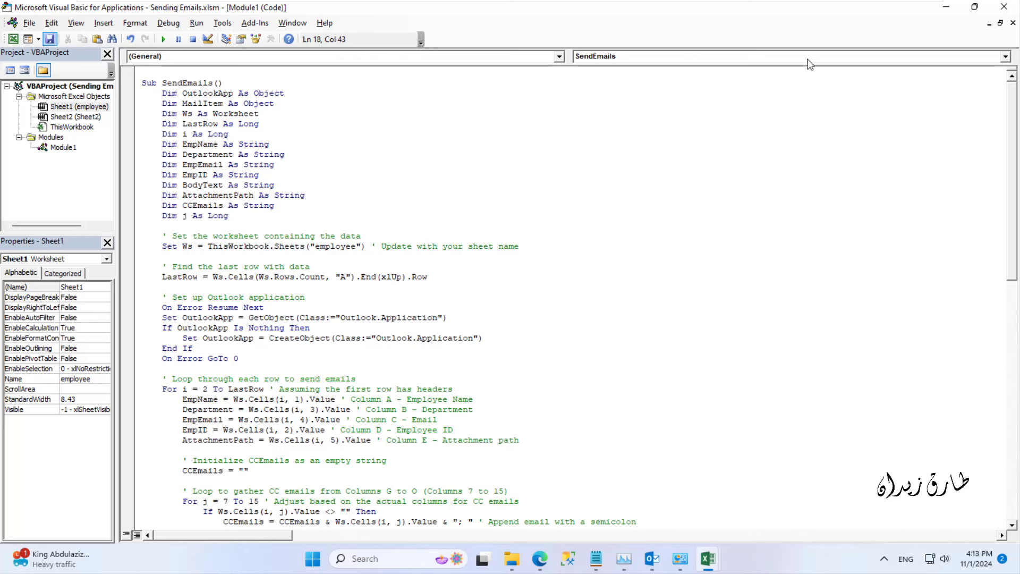
{"action": "left_click", "coordinate": [1004, 7]}
{"action": "left_click", "coordinate": [483, 318]}
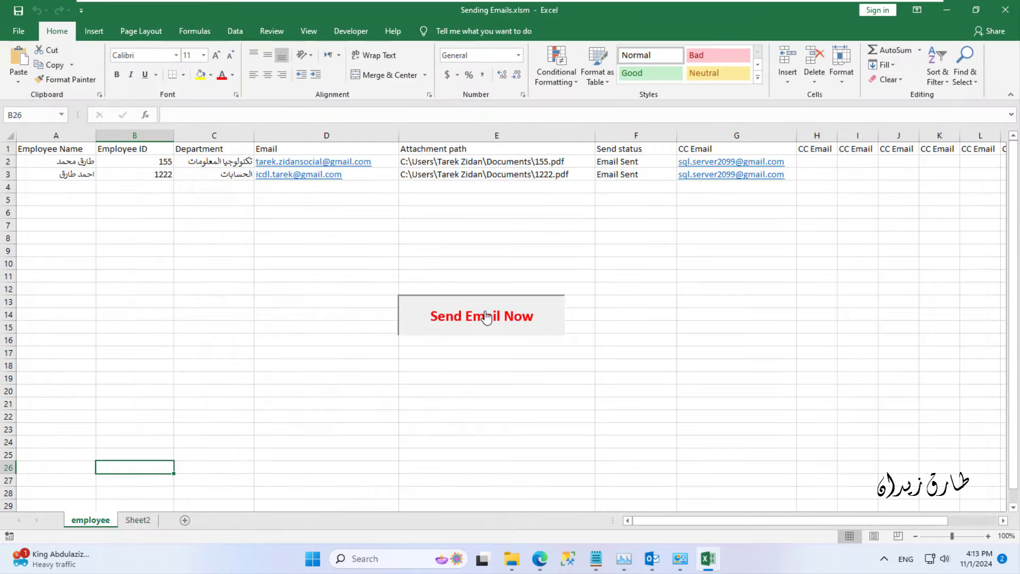
{"action": "left_click", "coordinate": [549, 324]}
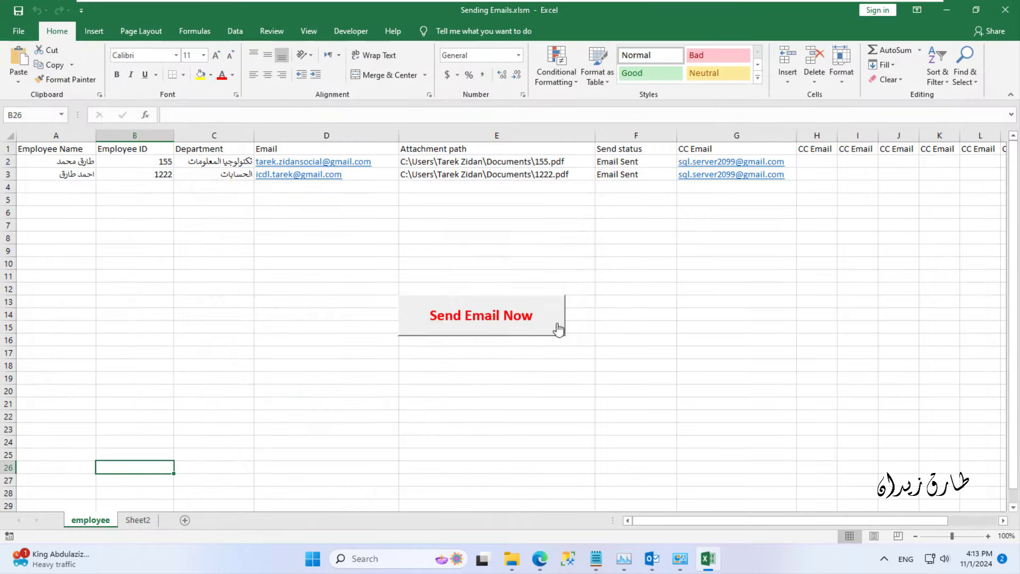